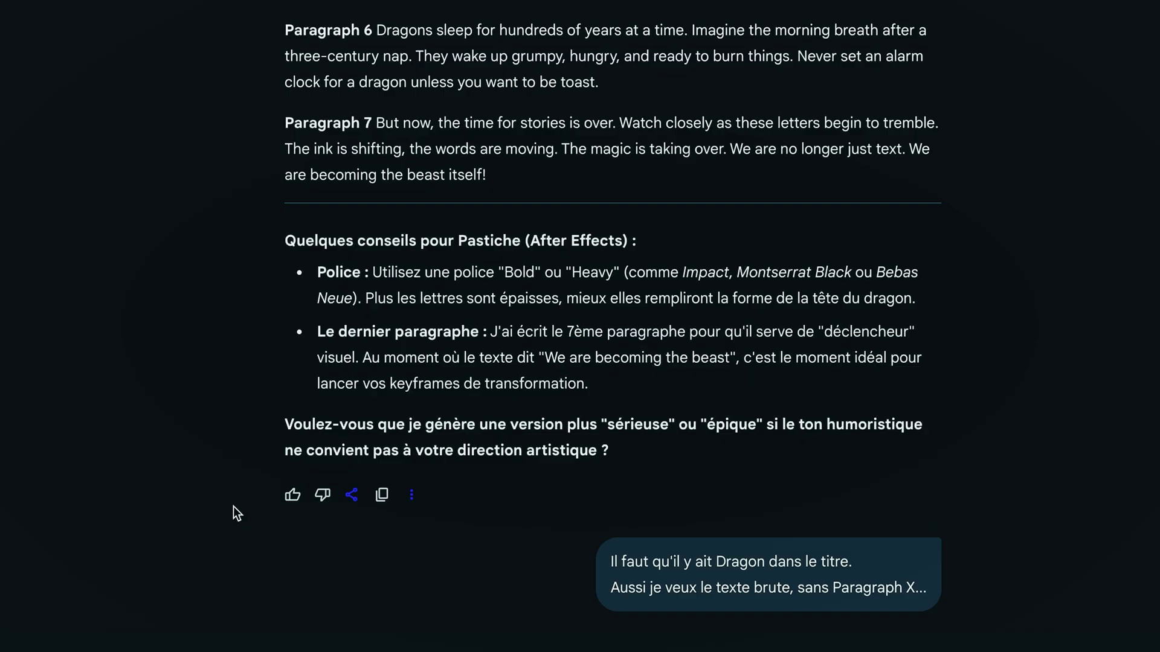
Scrub the animation back to where the letters read normally.
scroll(392, 453, "down", 20)
scroll(393, 454, "down", 10)
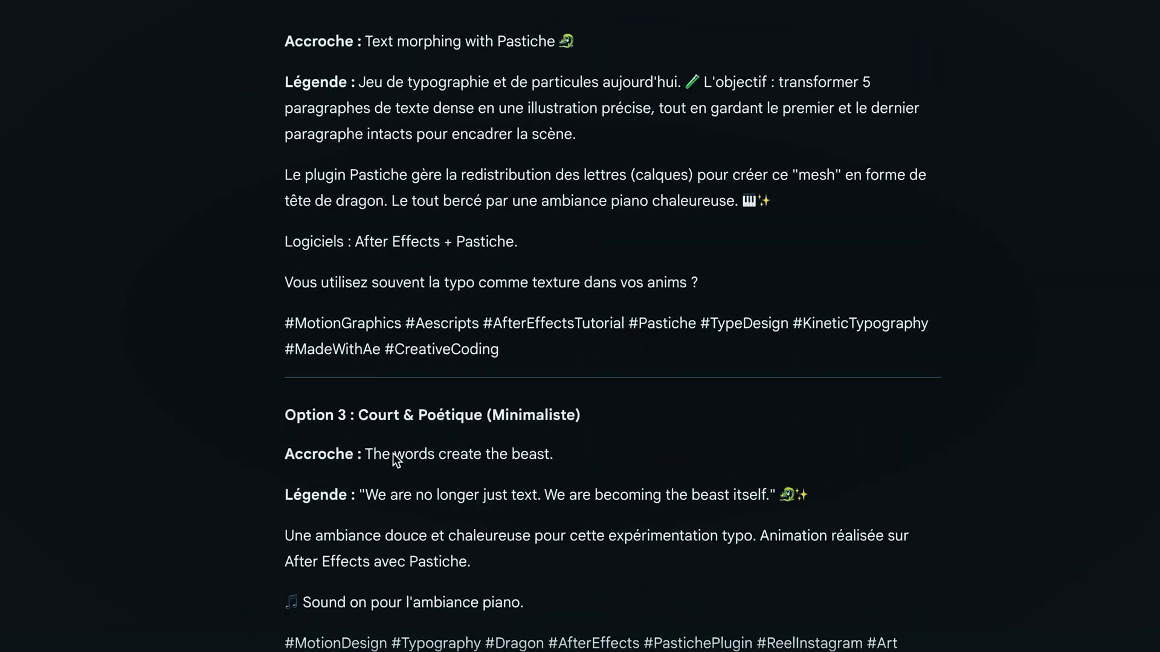
scroll(392, 454, "up", 14)
scroll(392, 454, "down", 20)
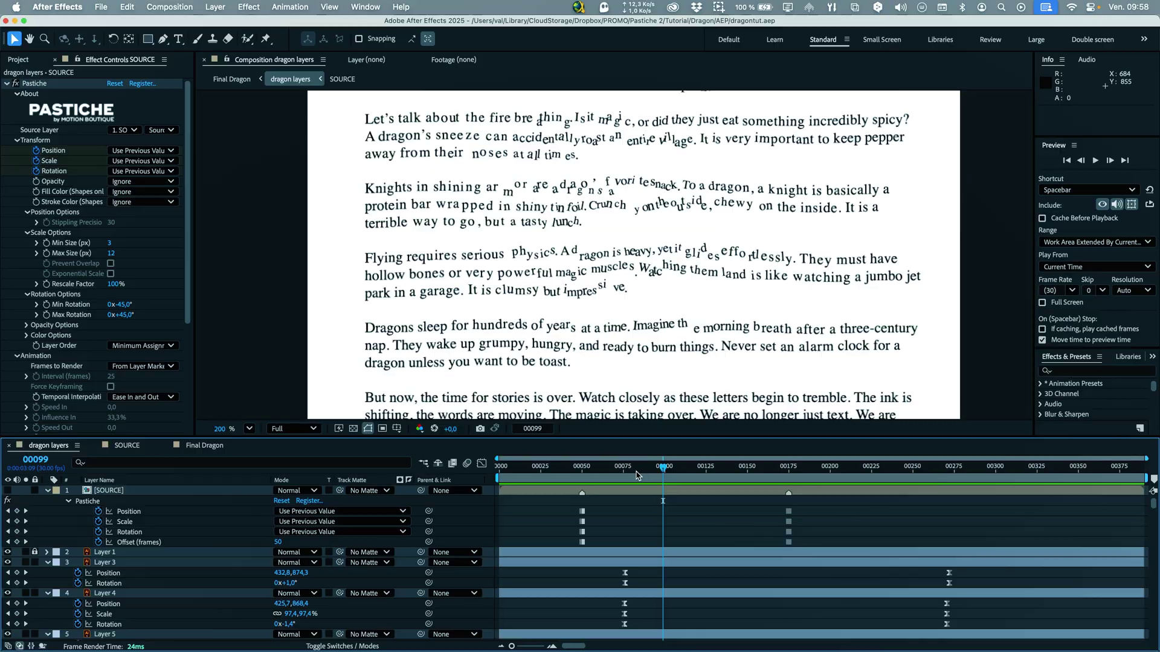
left_click_drag(637, 475, 587, 480)
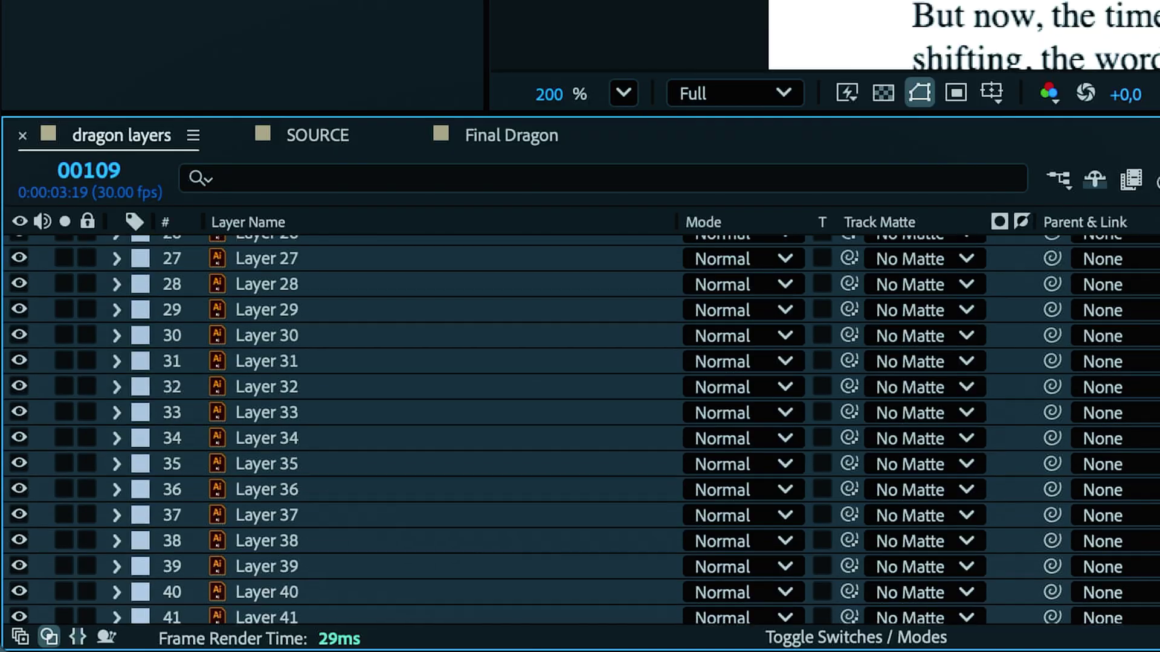
Select the five middle paragraphs of the page text.
scroll(580, 430, "down", 20)
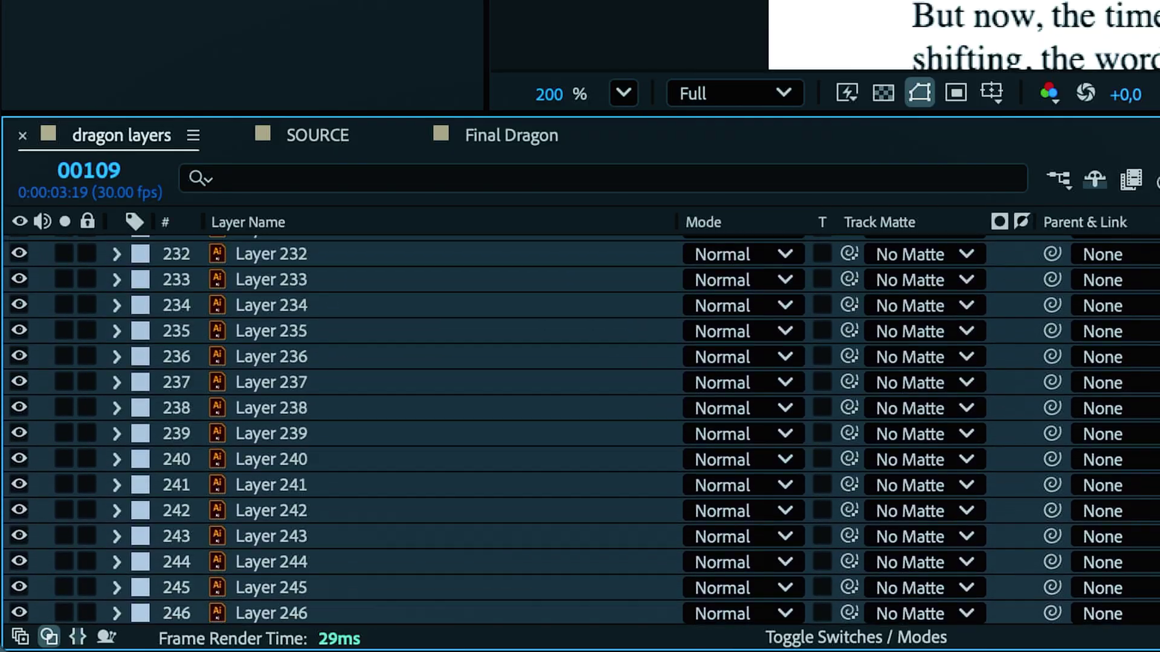
scroll(579, 429, "down", 20)
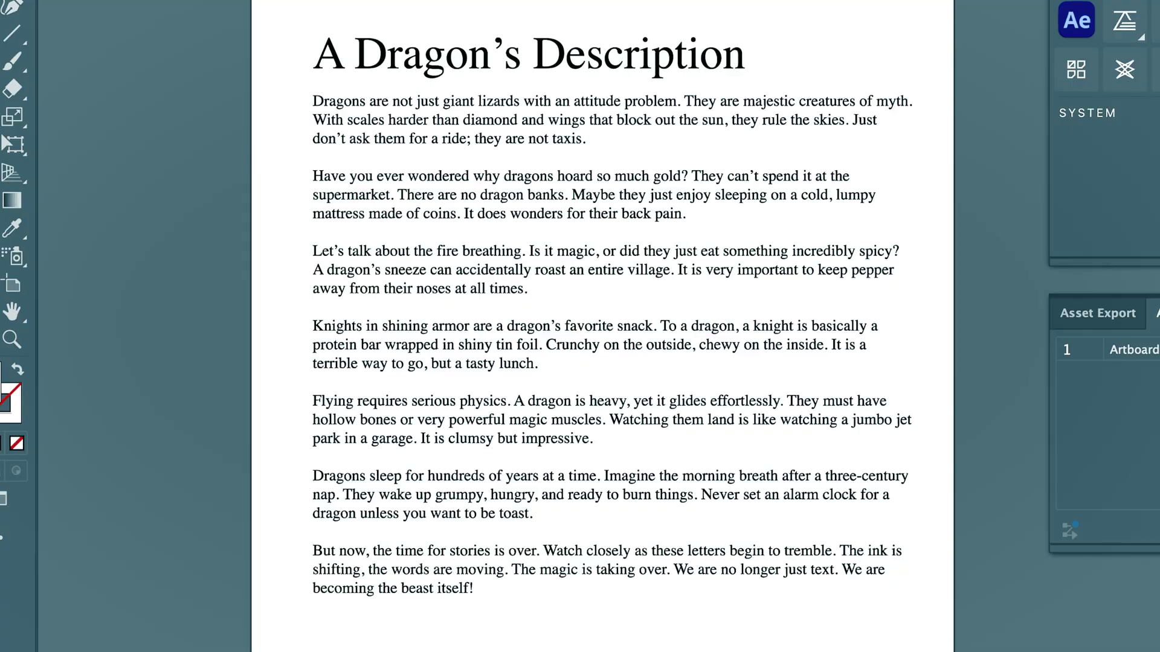
left_click(611, 345)
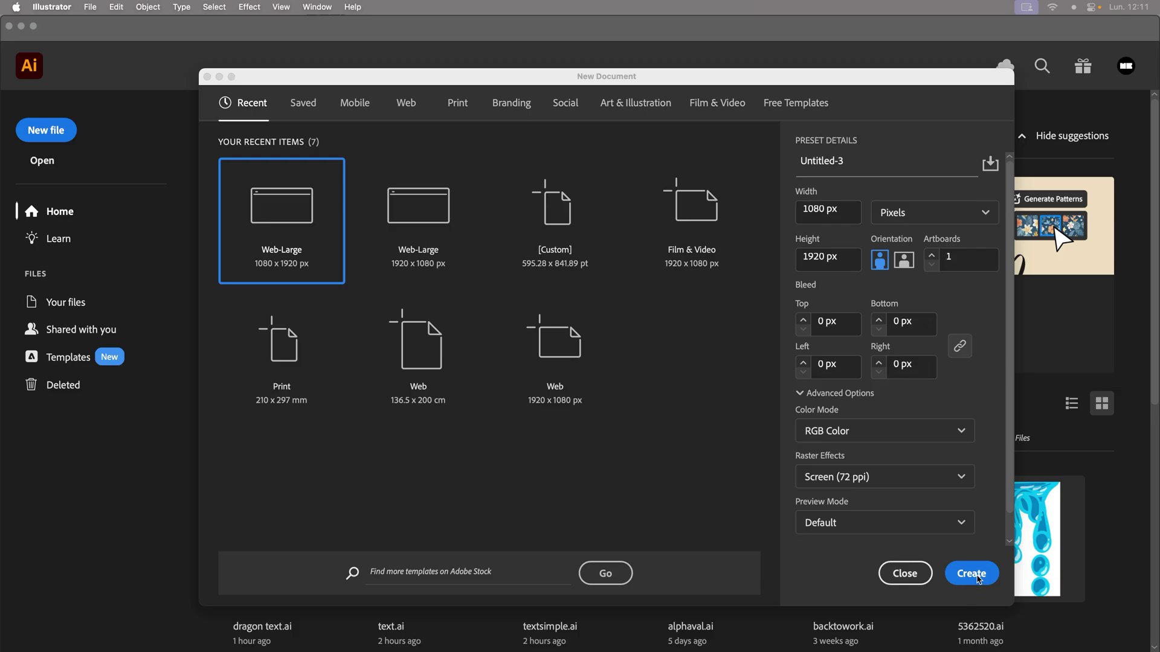
Create the Web-Large 1080x1920 document, paste the dragon text into an area type box, and select it.
left_click(971, 574)
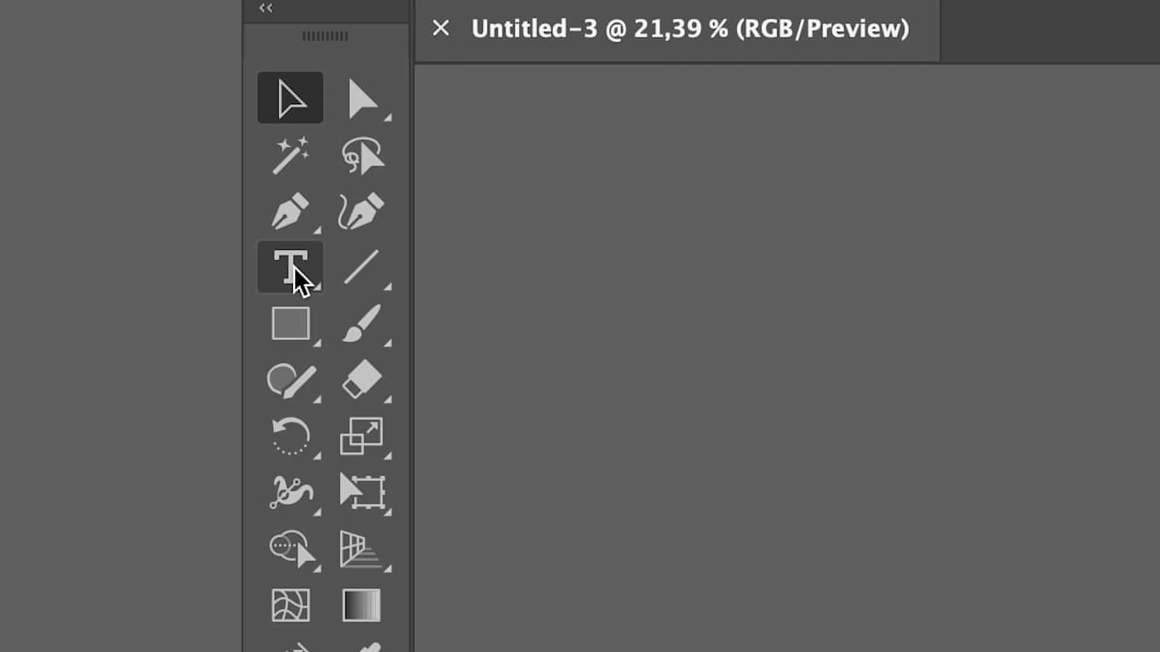
left_click(290, 267)
left_click_drag(348, 142, 604, 465)
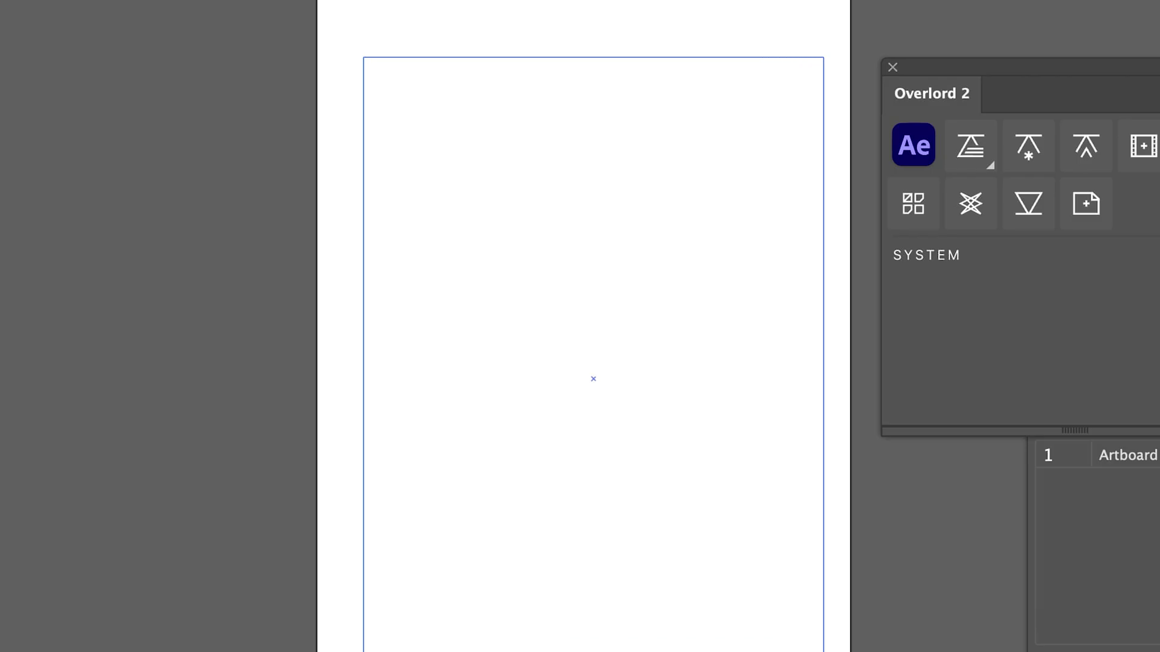
type("A Dragon’s Description  Dragons are not just giant lizards with an attitude problem. They are majestic creatures of myth. With scales harder than diamond and wings that block out the sun, they rule the skies. Just don’t ask them for a ride; they are not taxis.  Have you ever wondered why dragons hoard so much gold? They can’t spend it at the supermarket. There are no dragon banks. Maybe they just enjoy sleeping on a cold, lumpy mattress made of coins. It does wonders for their back pain.  Let’s talk about the fire breathing. Is it magic, or did they just eat something incredibly spicy? A dragon’s sneeze can accidentally roast an entire village. It is very important to keep pepper away from their noses at all times.  Knights in shining armor are a dragon’s favorite snack. To a dragon, a knight is basically a protein bar wrapped in shiny tin foil. Crunchy on the outside, chewy on the inside. It is a terrible way to go, but a tasty lunch.  Flying requires serious physics. A dragon is heavy, yet it glides effortlessly. They must have hollow bones or very powerful magic muscles. Watching them land is like watching a jumbo jet park in a garage. It is clumsy but impressive.  Dragons sleep for hundreds of years at a time. Imagine the morning breath after a three-century nap. They wake up grumpy, hungry, and ready to burn things. Never set an alarm clock for a dragon unless you want to be toast.  But now, the time for stories is over. Watch closely as these letters begin to tremble. The ink is shifting, the words are moving. The magic is taking over. We are no longer just text. We are becoming the beast itself!")
key("Escape")
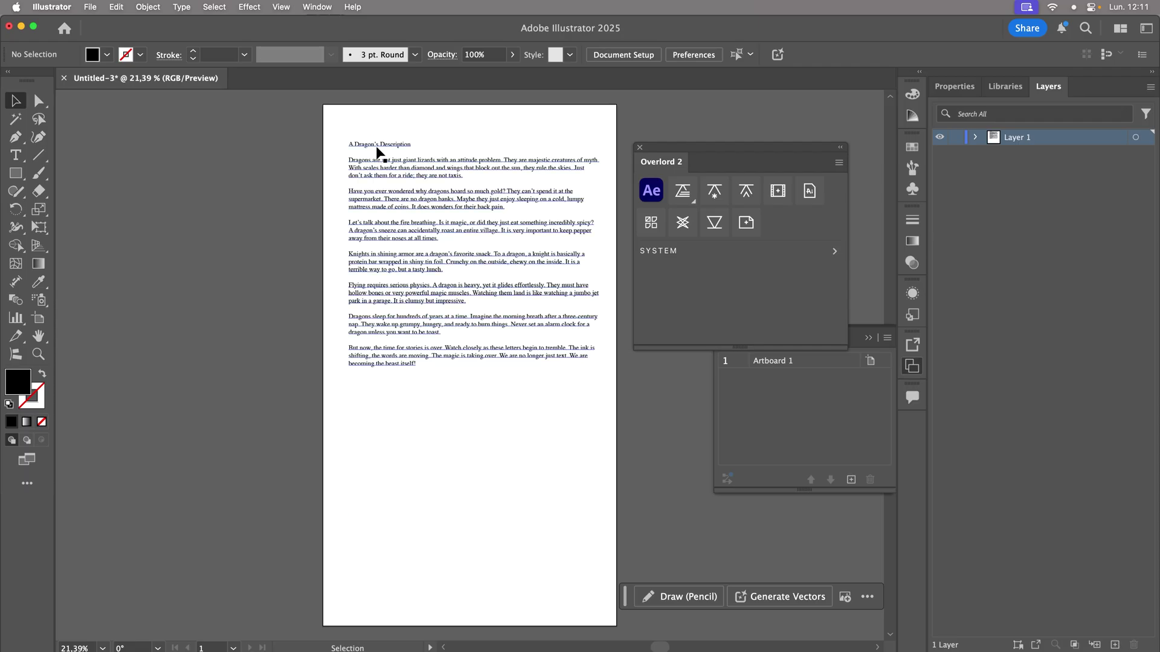
left_click(376, 151)
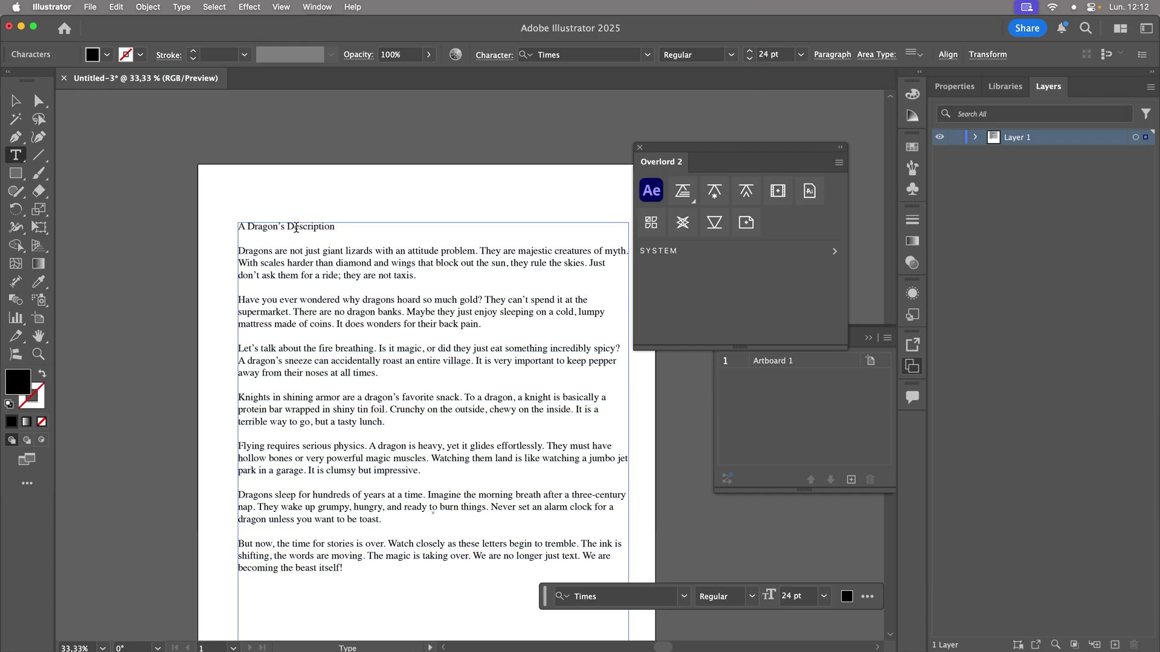
Raise the title 'A Dragon's Description' to 90 pt, then Create Outlines on all the text.
triple_click(296, 227)
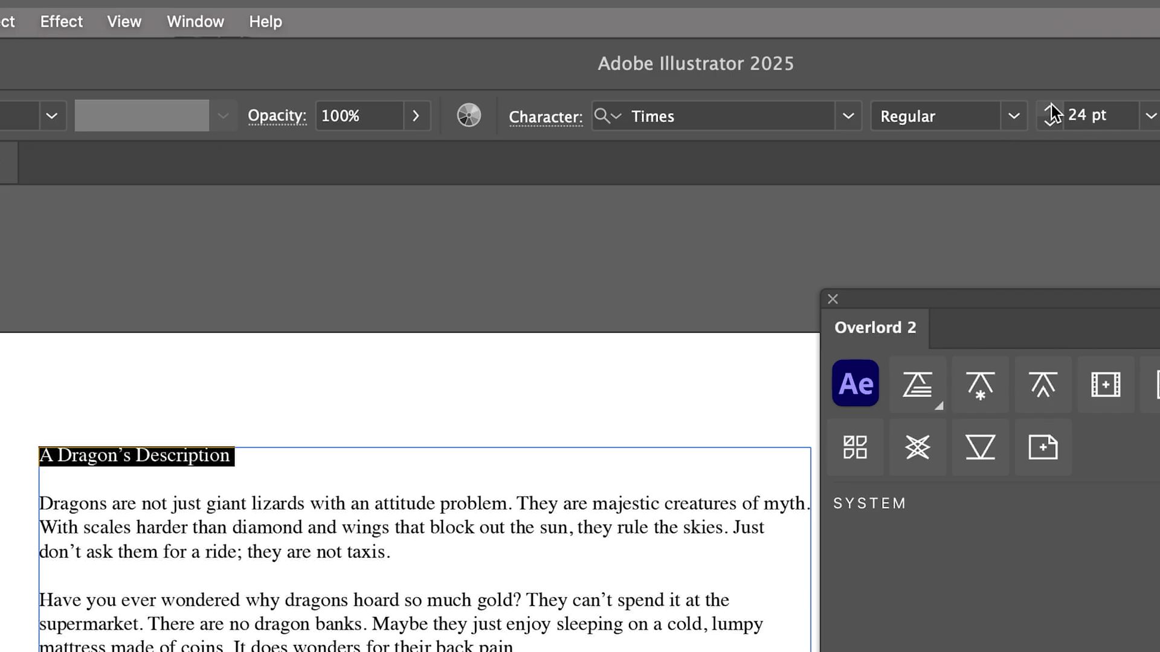
left_click(1051, 107, "shift")
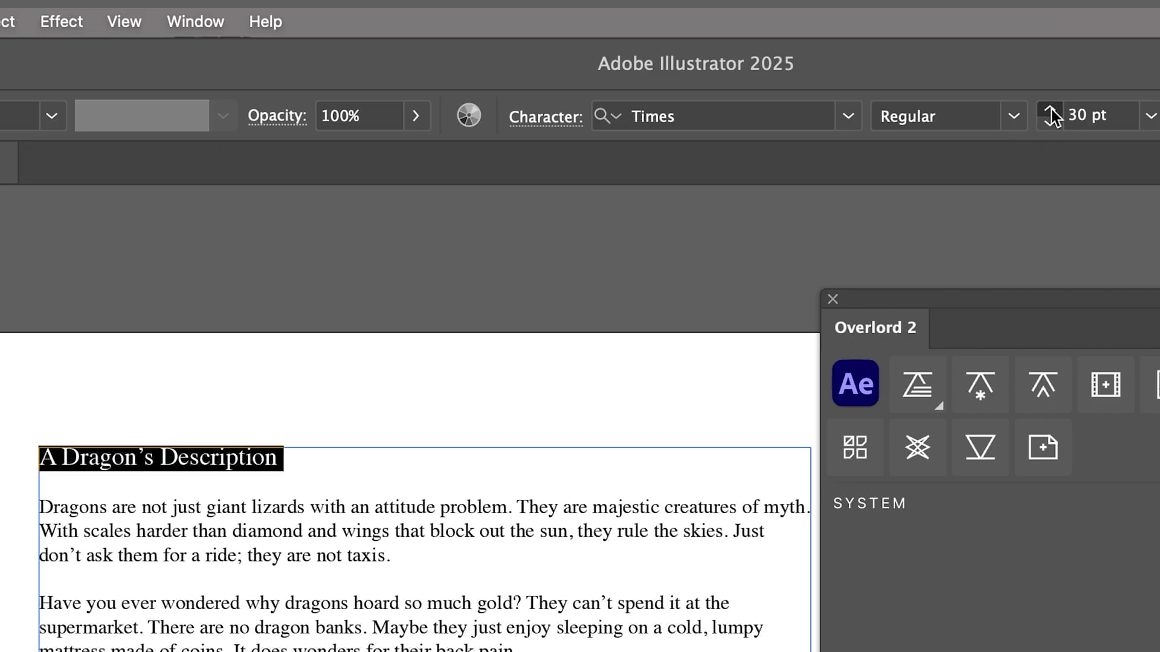
left_click(1051, 107, "shift")
left_click(1051, 107, "shift")
left_click(1050, 107, "shift")
left_click(1051, 107, "shift")
left_click(1051, 107, "shift")
left_click(1051, 107, "shift")
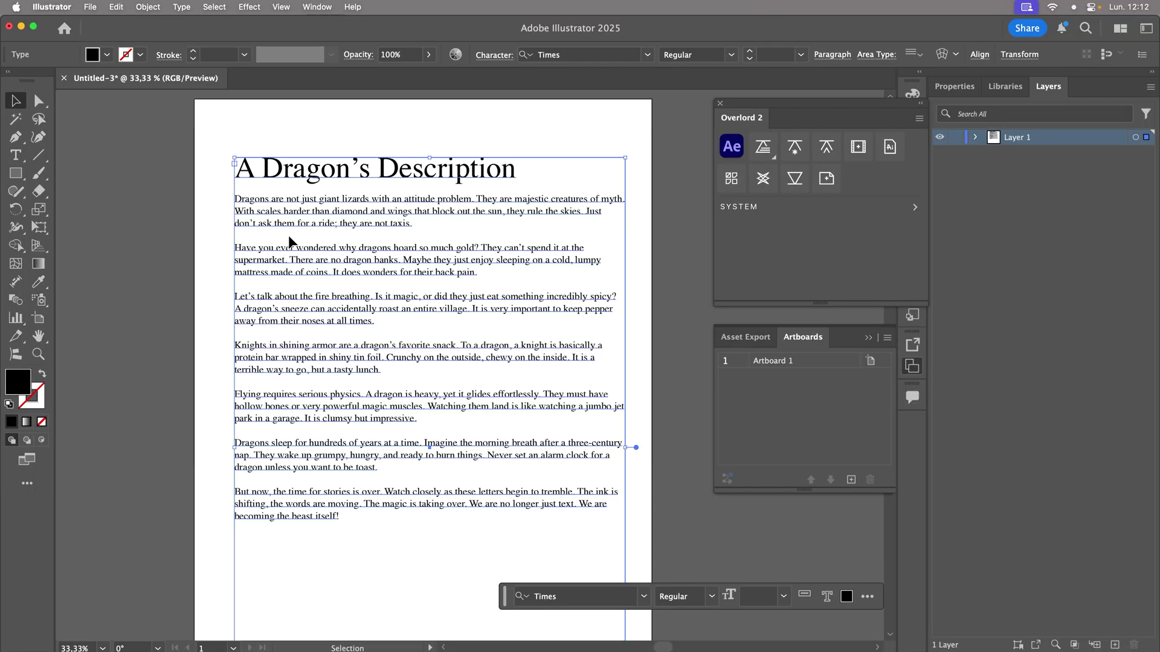
right_click(300, 254)
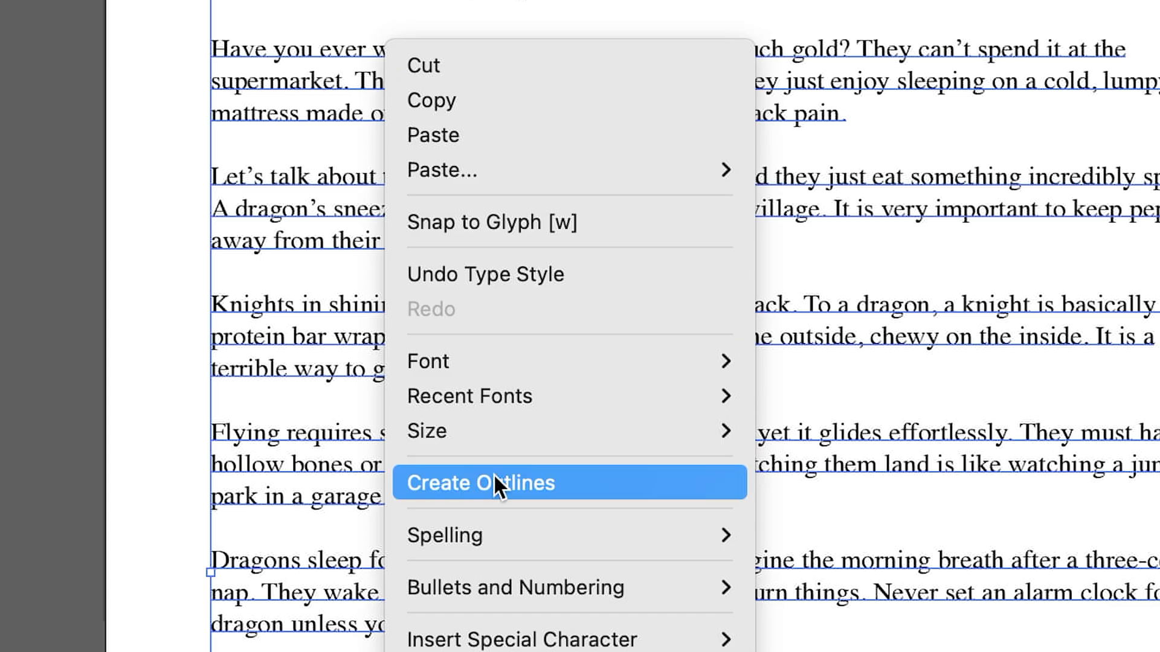
left_click(345, 414)
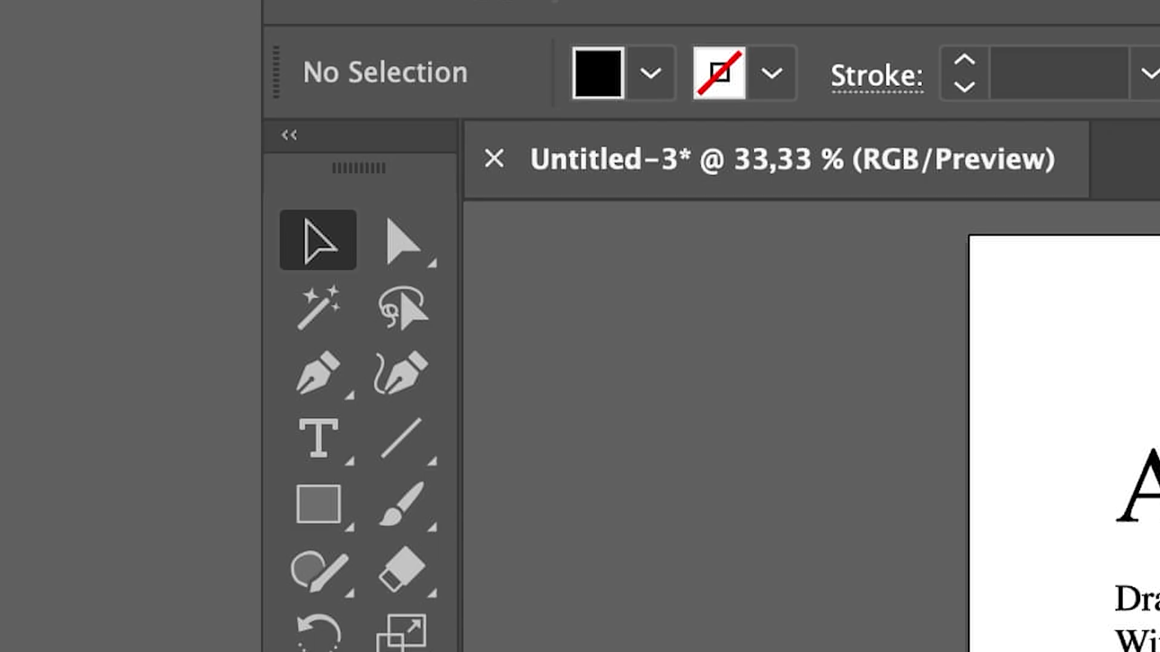
Cut the middle paragraphs' outlined letters and paste them in place on new Layer 2.
key("a")
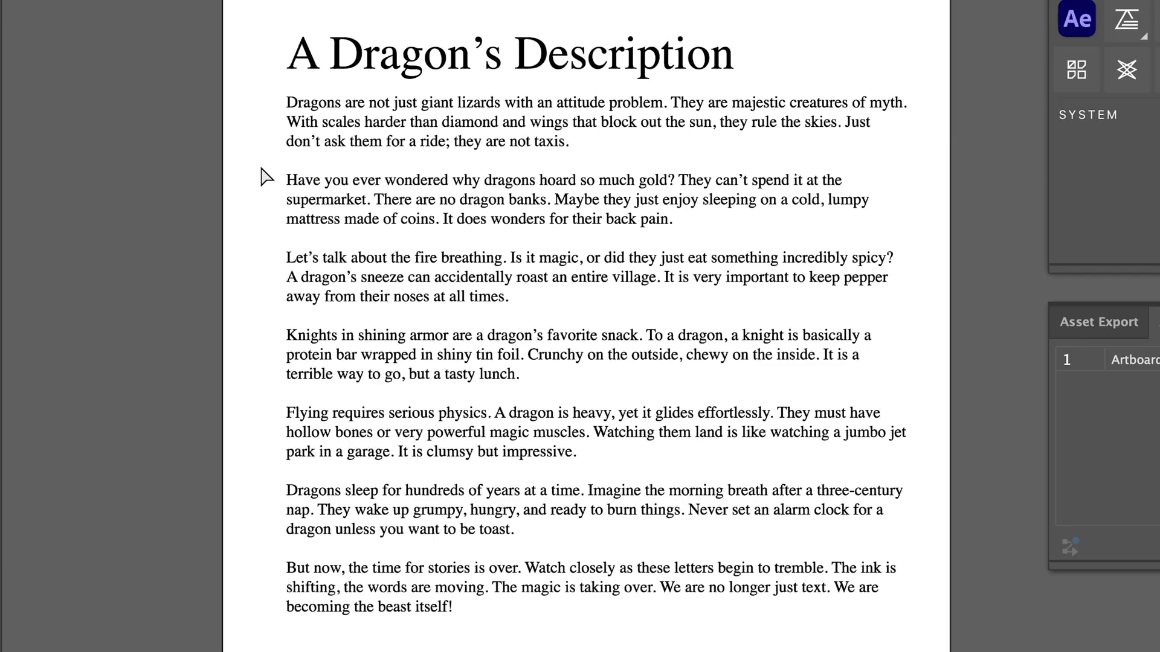
left_click_drag(895, 550, 915, 546)
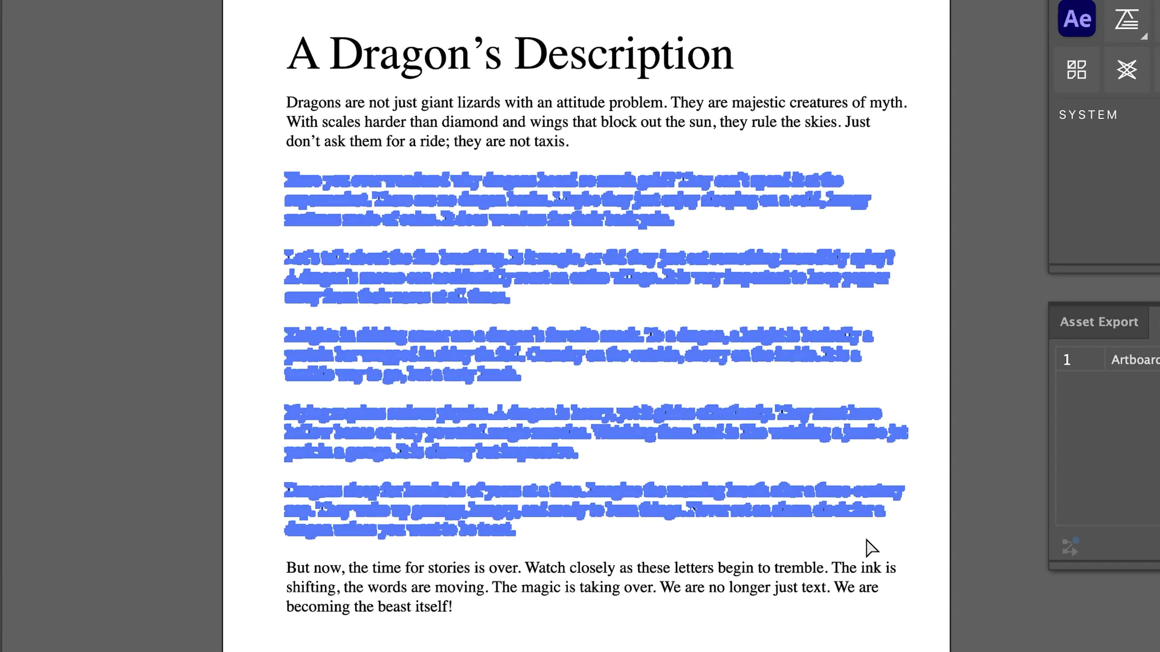
key("ctrl+x")
left_click(762, 484)
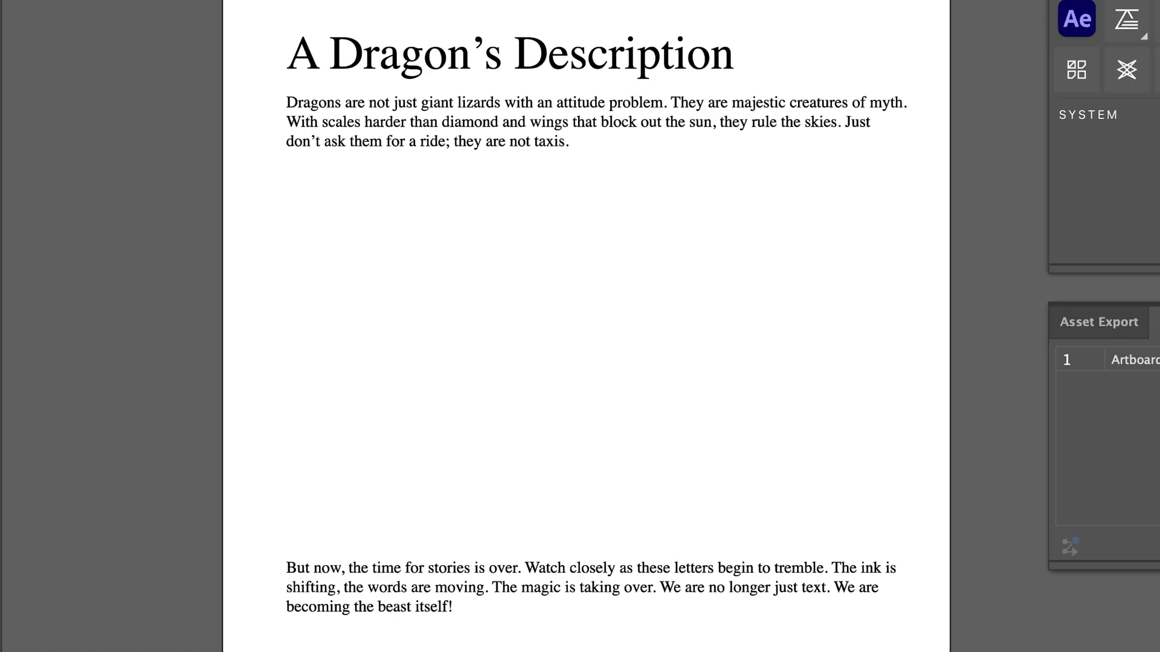
key("ctrl+f")
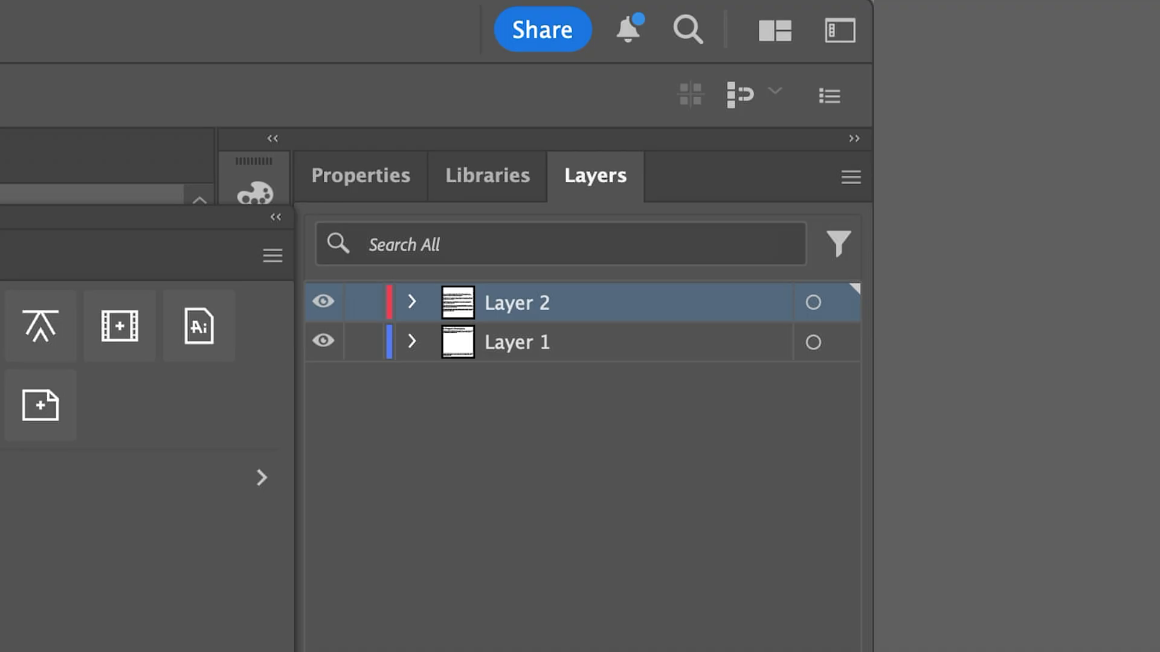
Release Layer 2 to sequenced letter layers, move them to top level, and delete the empty Layer 2.
left_click(813, 302)
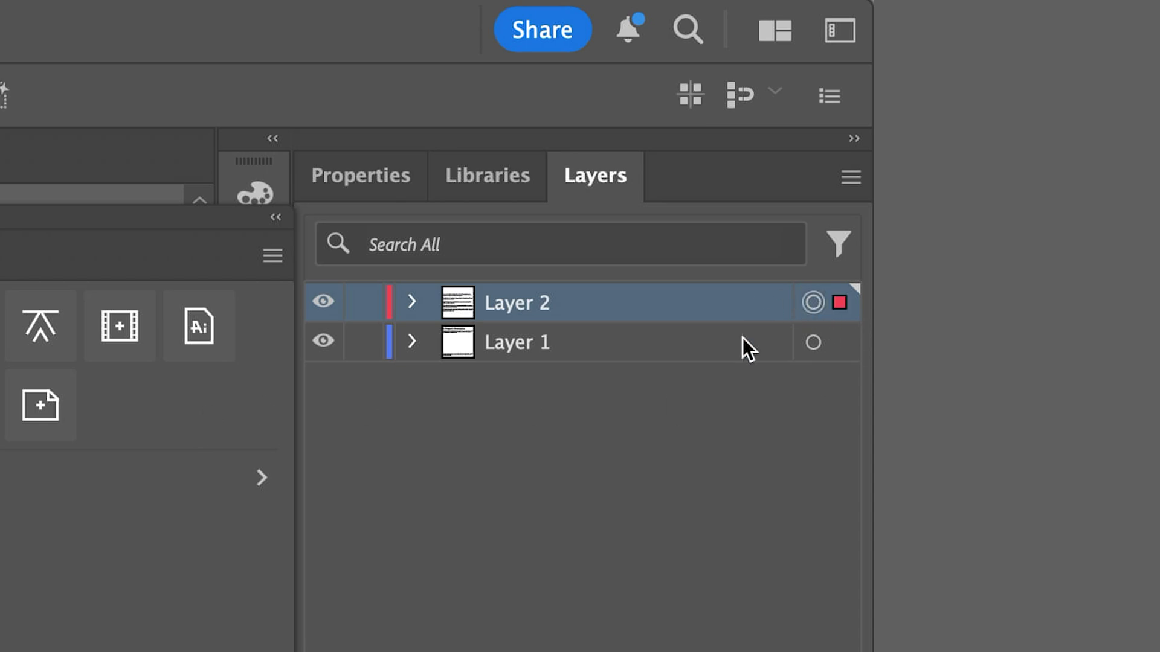
left_click(850, 179)
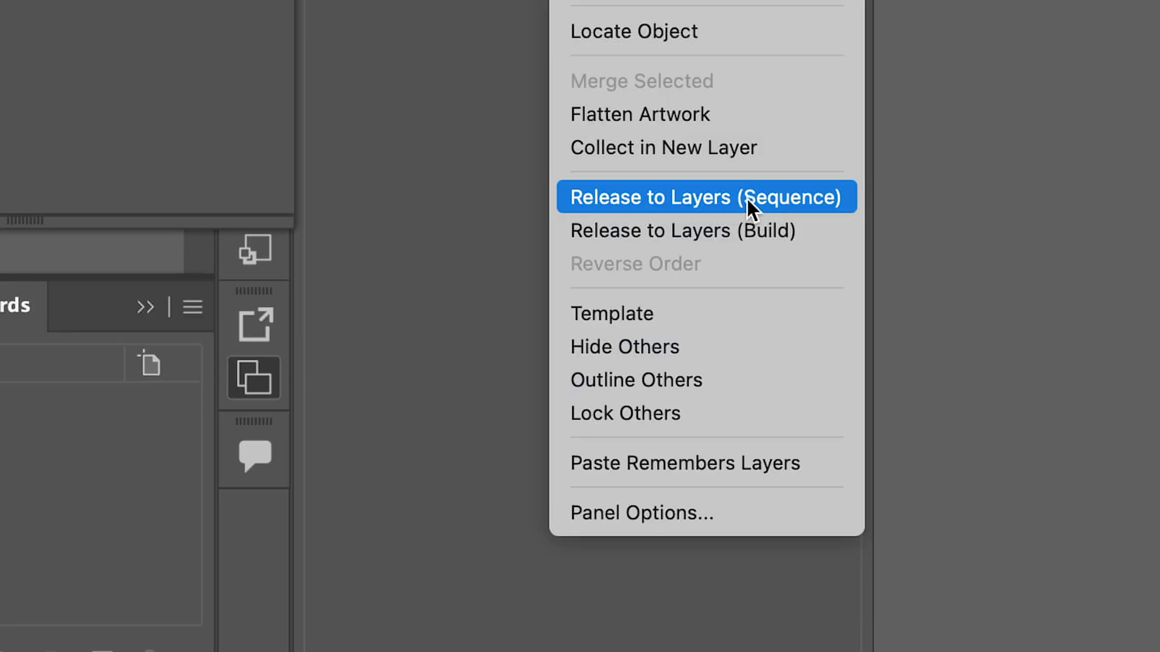
left_click(748, 198)
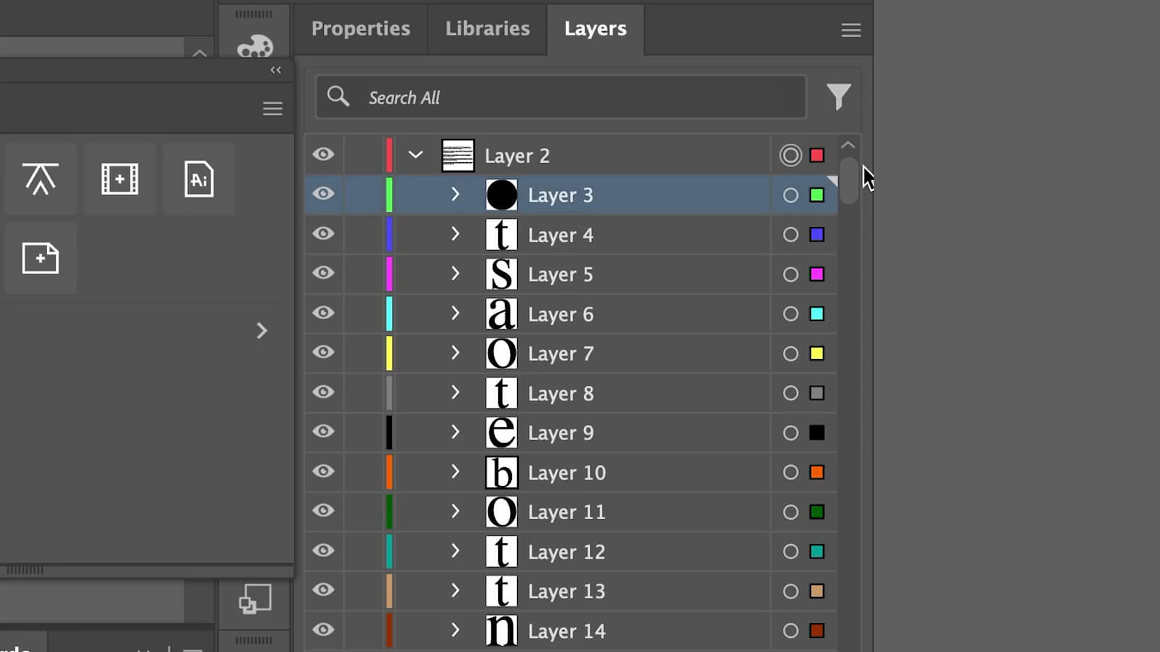
scroll(863, 166, "down", 20)
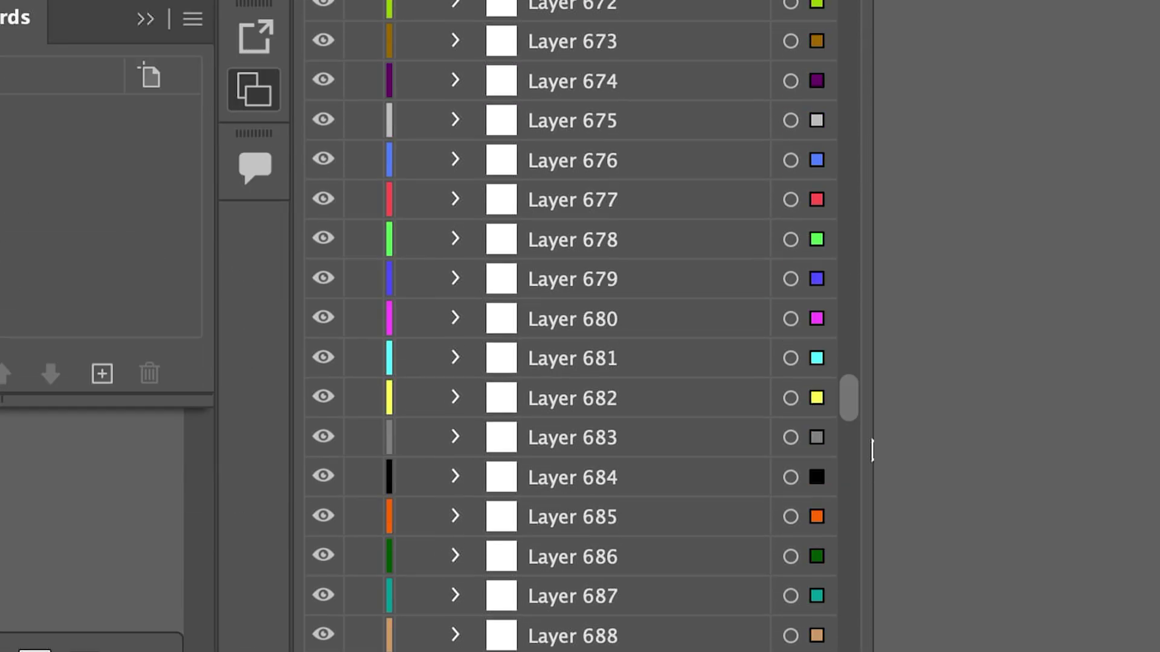
left_click(532, 573, "shift")
left_click_drag(532, 572, 482, 604)
left_click_drag(847, 571, 847, 172)
left_click(556, 160)
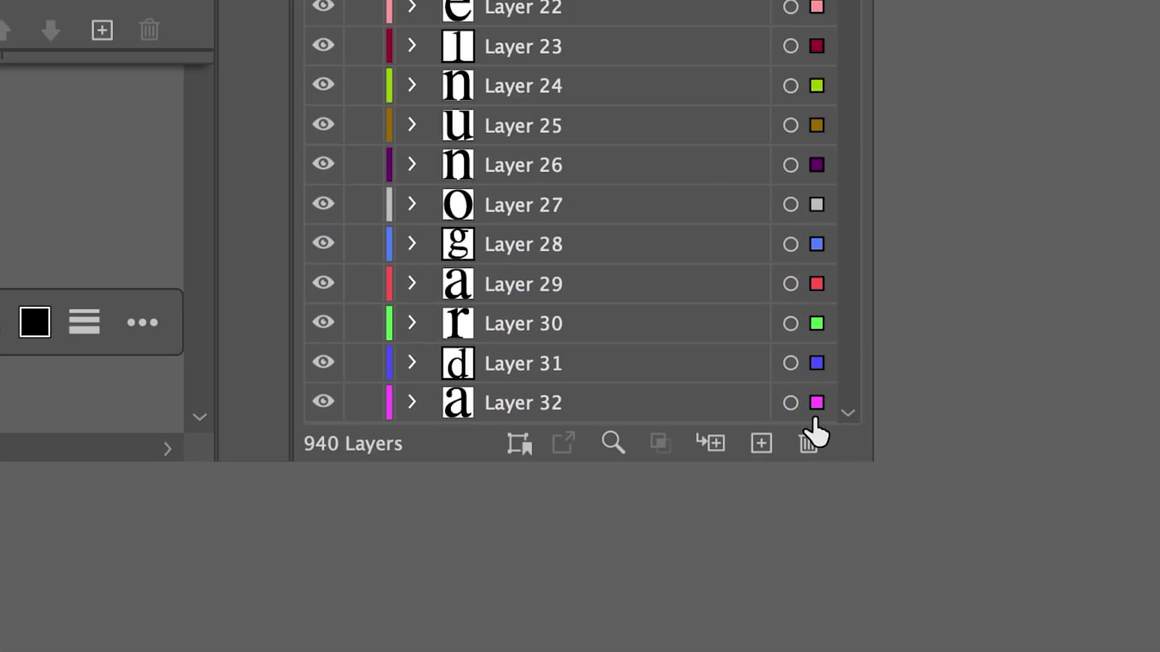
left_click(810, 441)
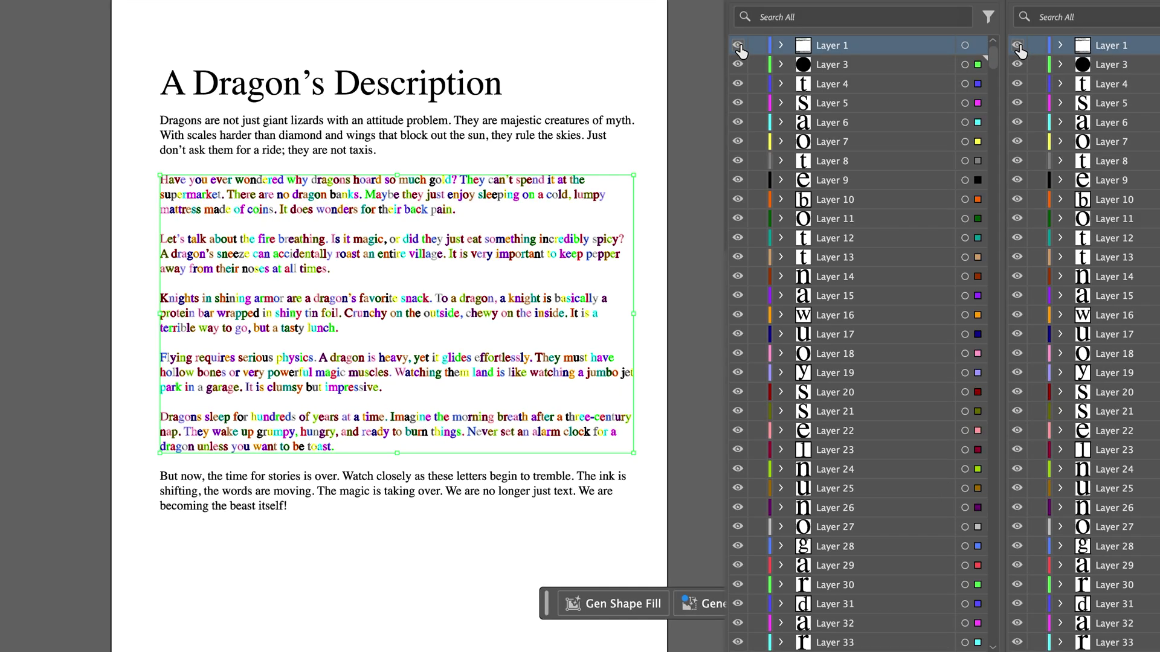
Hide letter layers 3 through 8 and clear the selection.
left_click_drag(737, 64, 738, 122)
left_click_drag(752, 162, 739, 181)
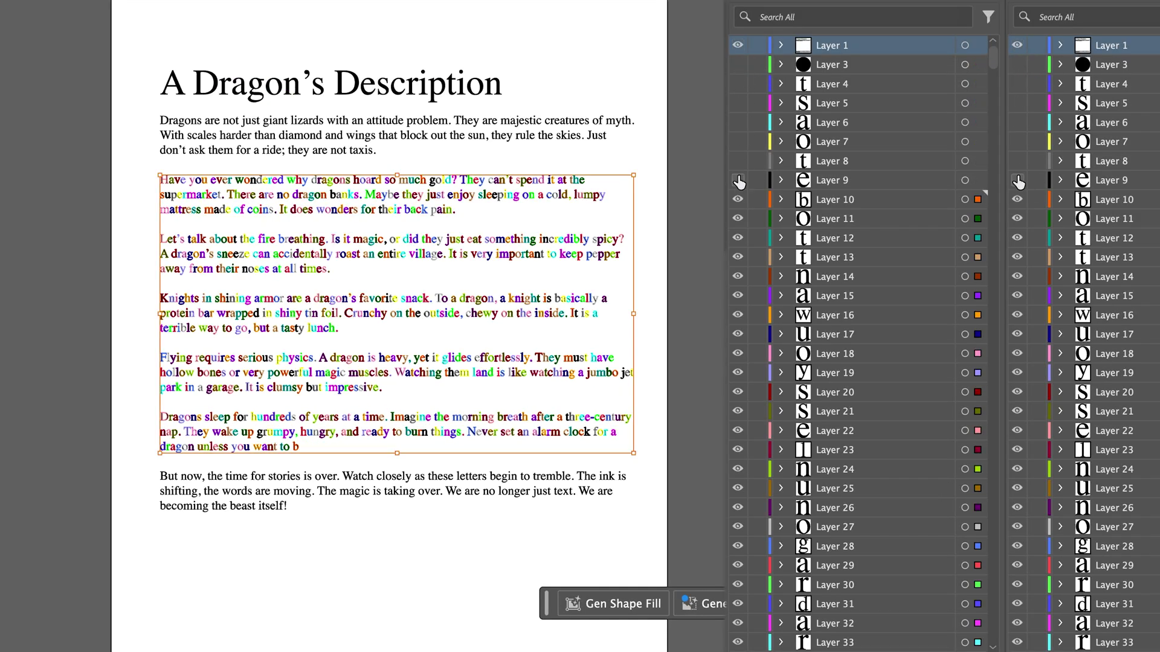
left_click(704, 84)
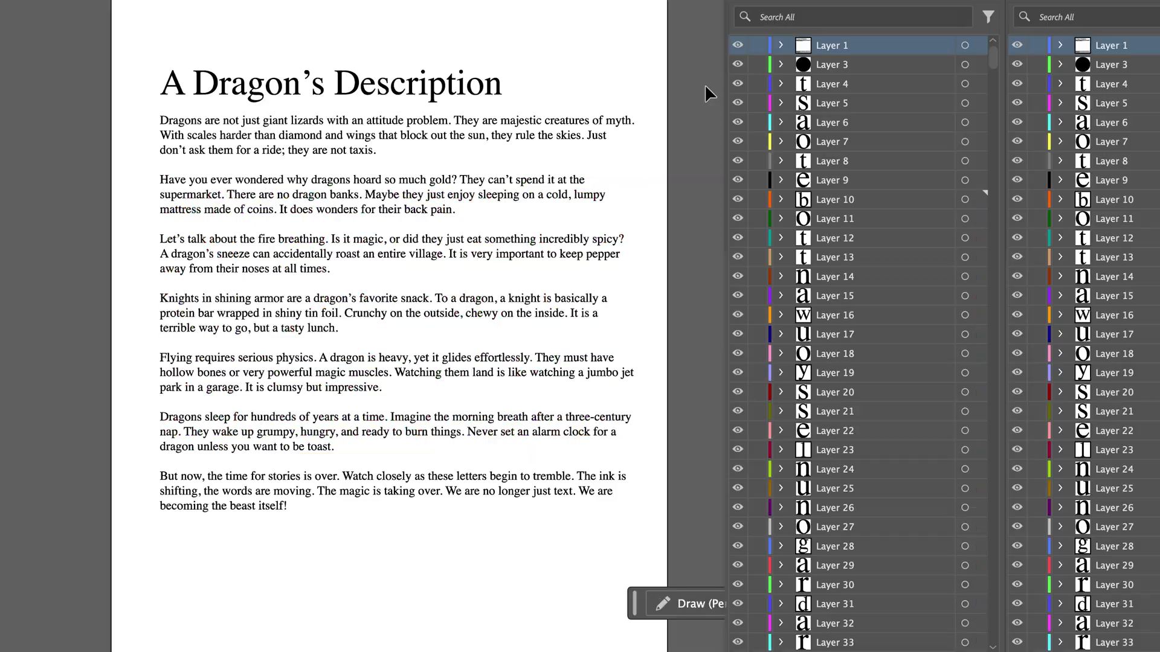
Save the document as dragon layers.ai with the default Illustrator options.
left_click(229, 24)
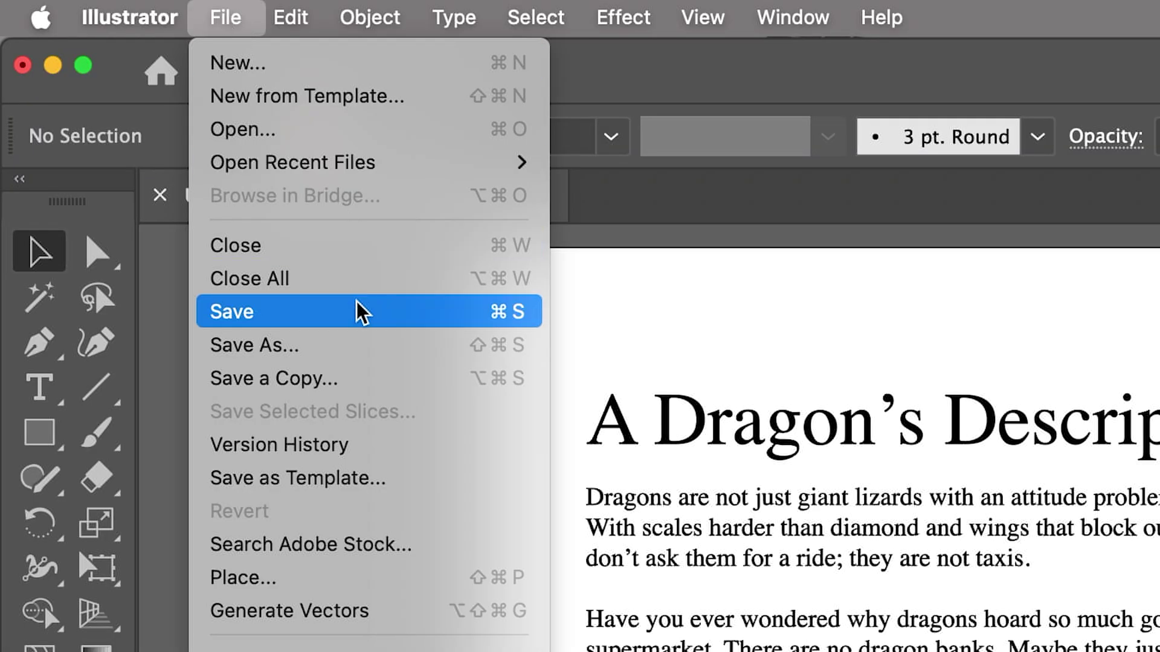
left_click(356, 308)
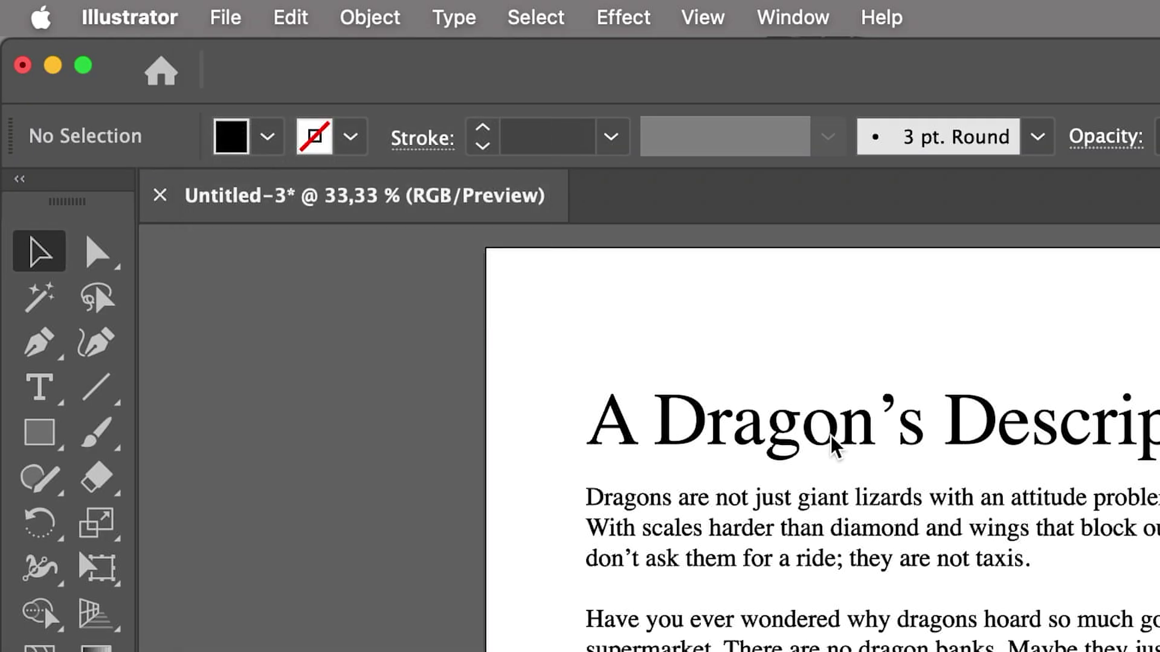
type("dragon layers.ai")
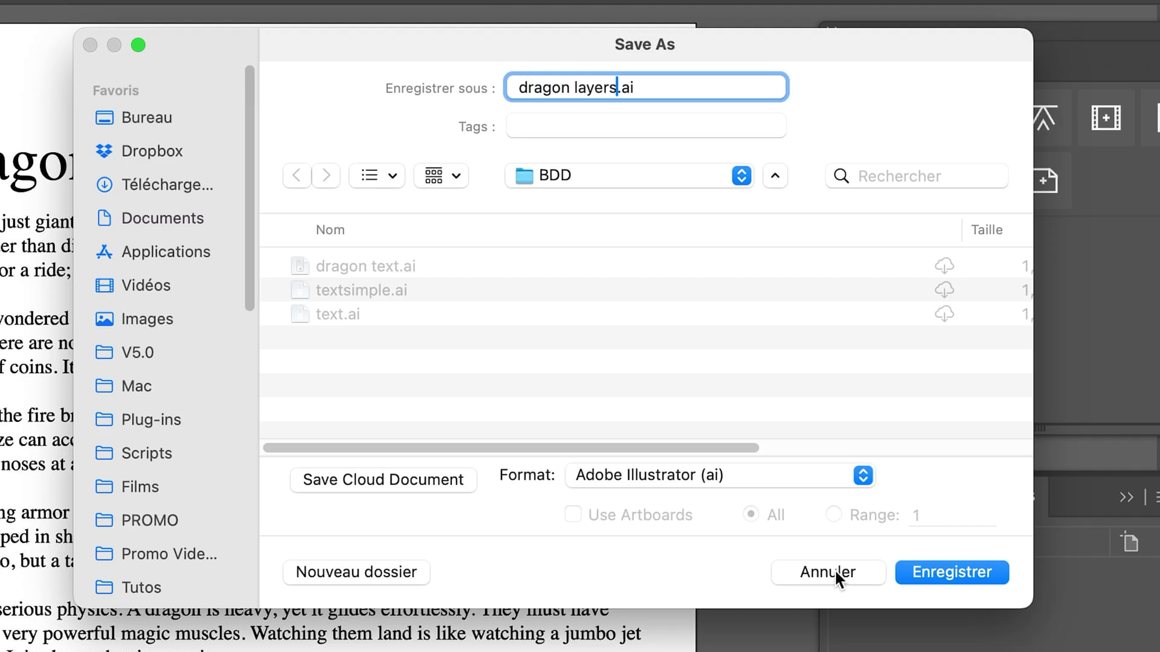
key("Return")
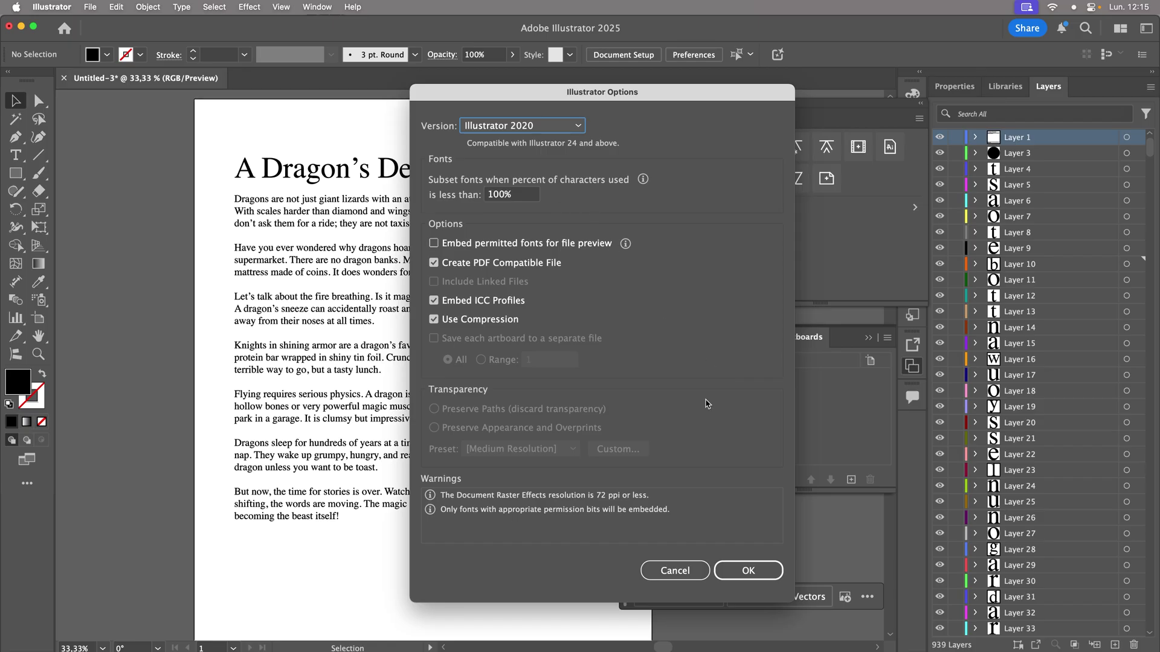
left_click(747, 570)
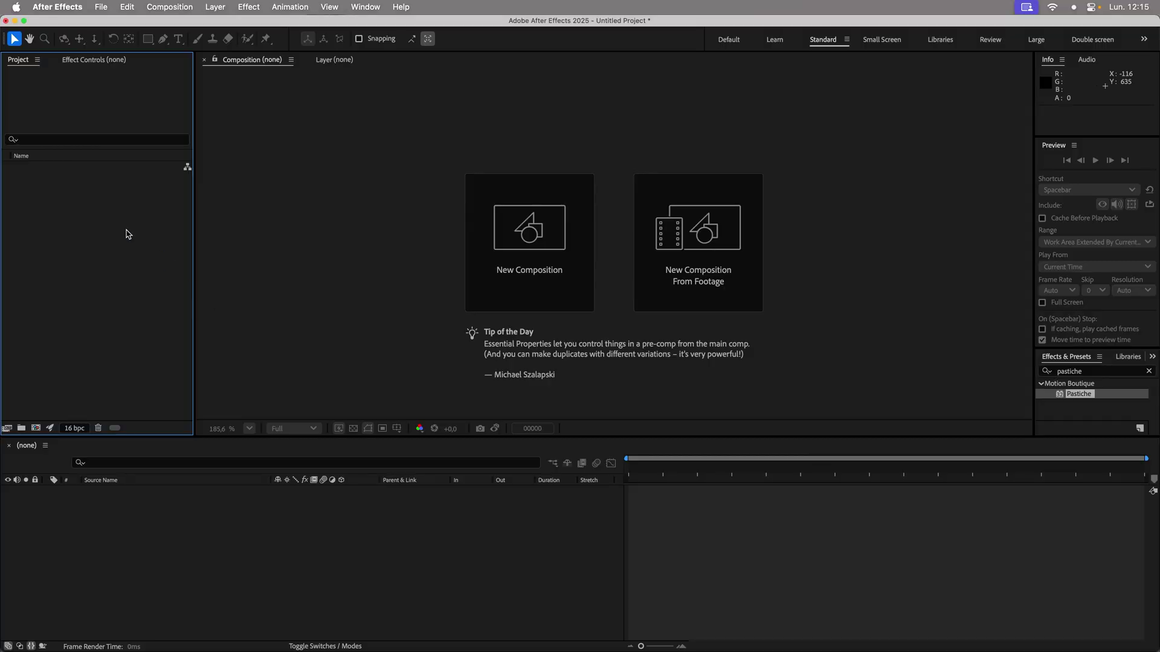
Choose dragon layers.ai for import into After Effects.
double_click(128, 235)
left_click(424, 115)
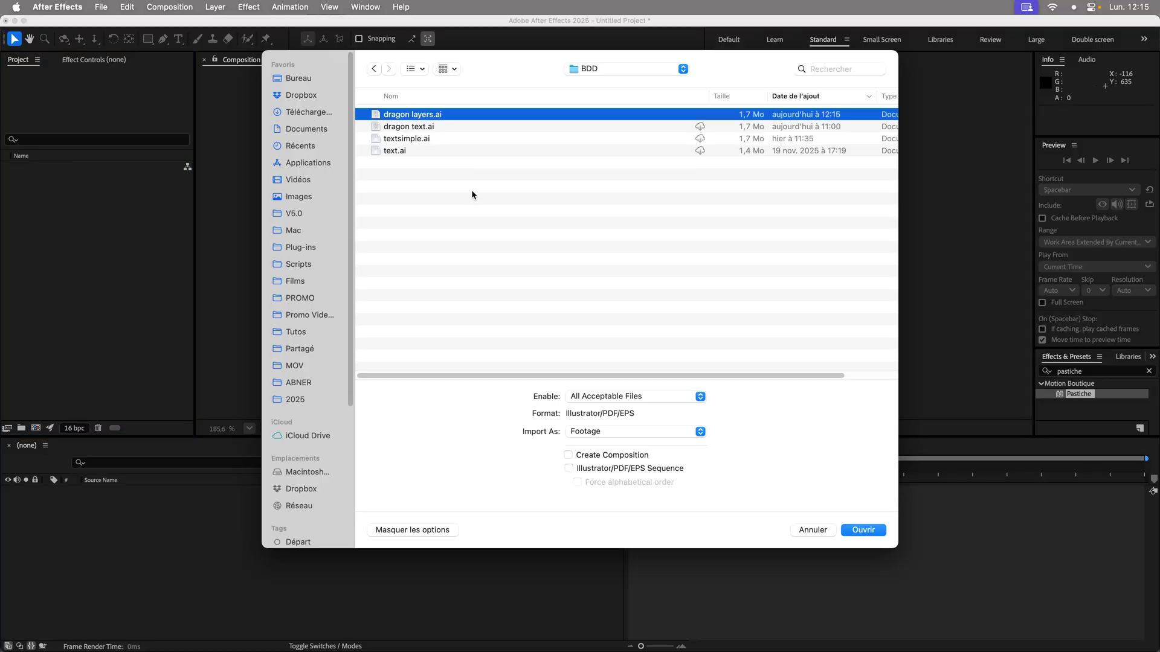
left_click(859, 529)
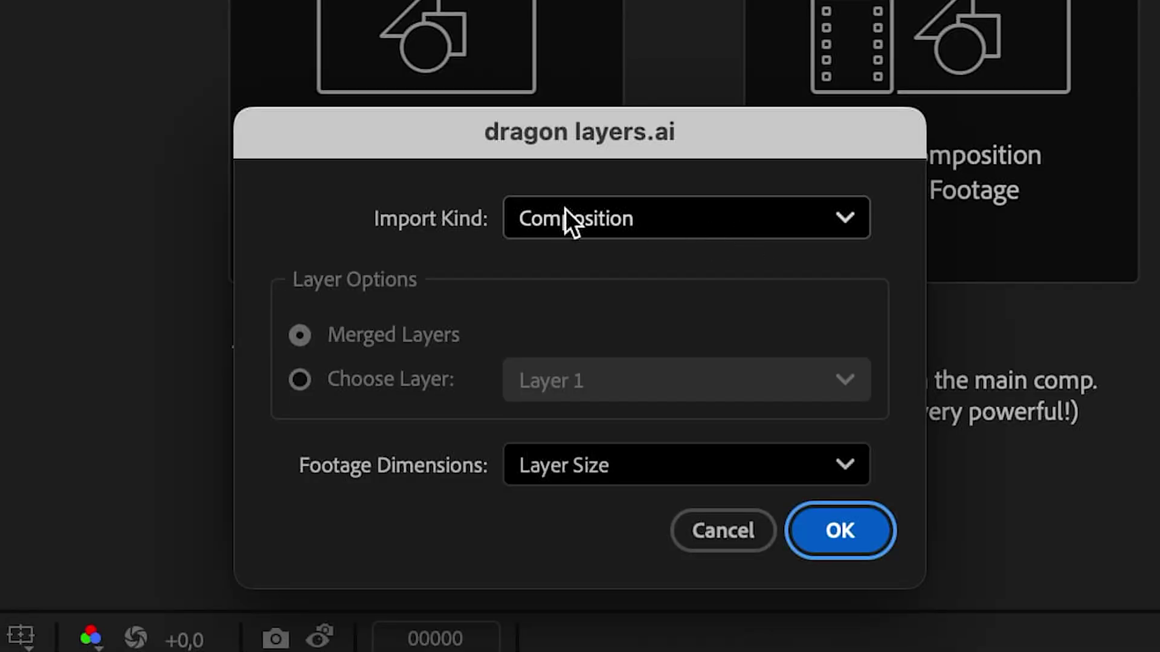
Import it as a Composition with Layer Size footage dimensions.
left_click(614, 219)
left_click(632, 325)
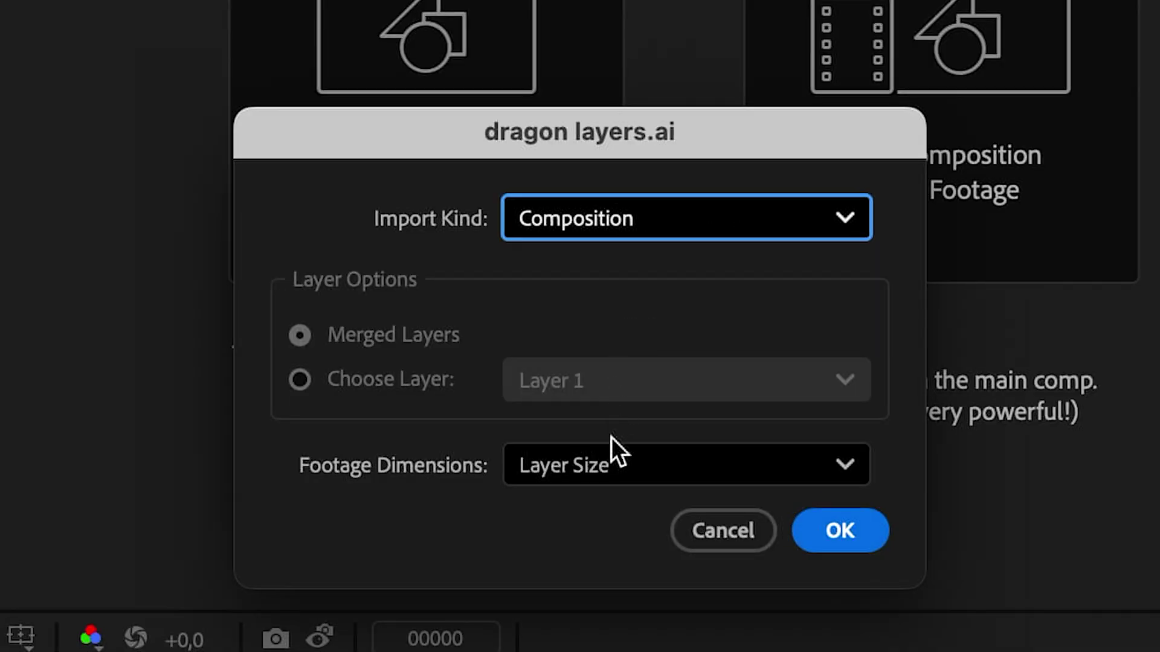
left_click(606, 464)
left_click(633, 520)
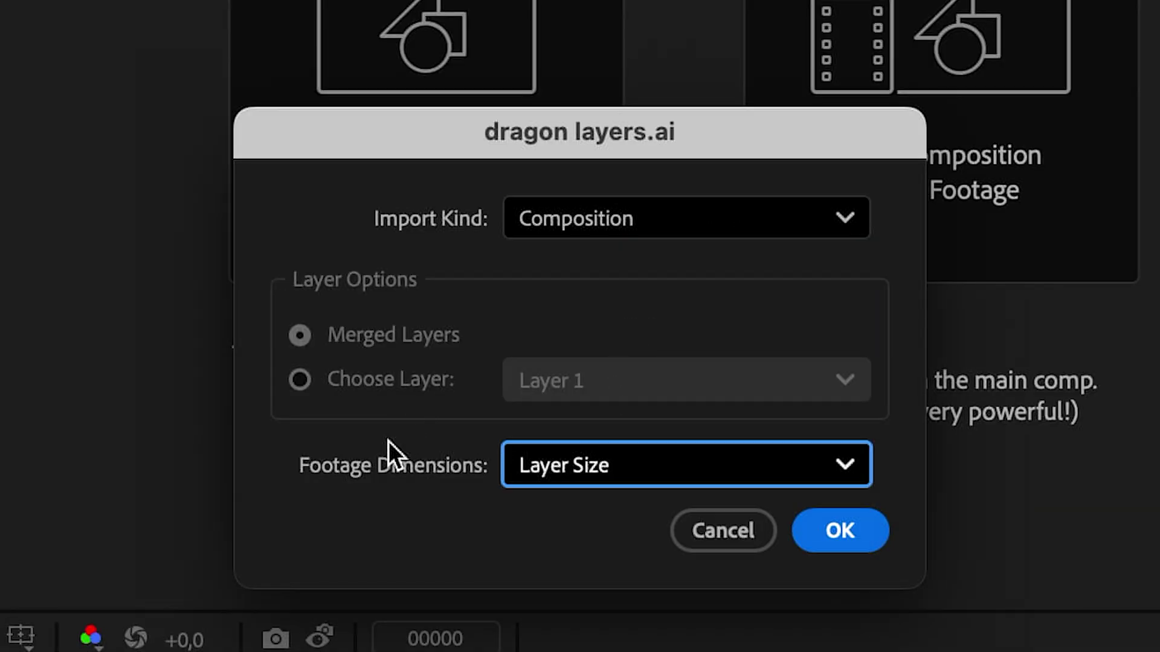
left_click(860, 541)
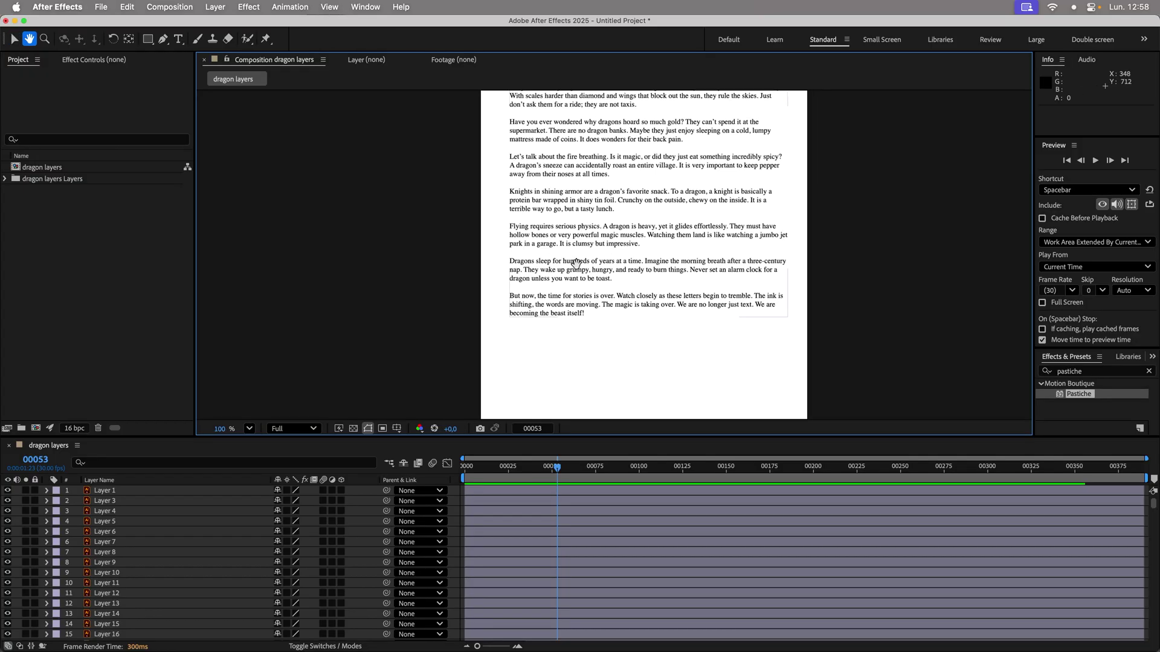
Import the recent dragon-head image and place it into the page composition.
left_click_drag(575, 263, 533, 355)
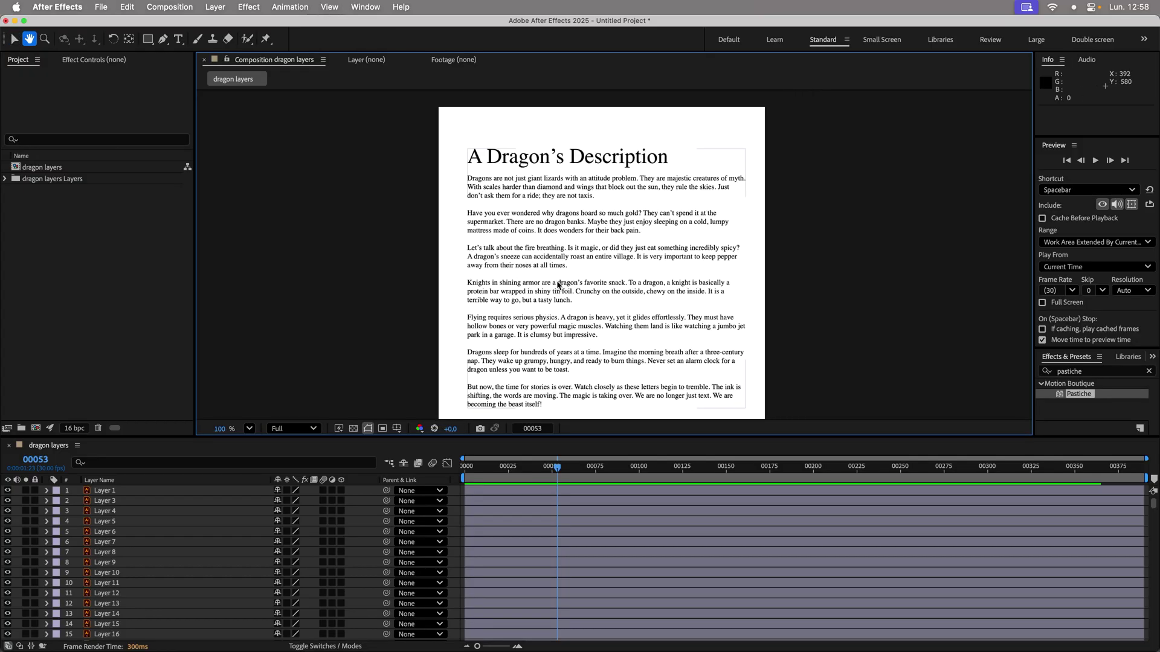
right_click(48, 242)
mouse_move(118, 312)
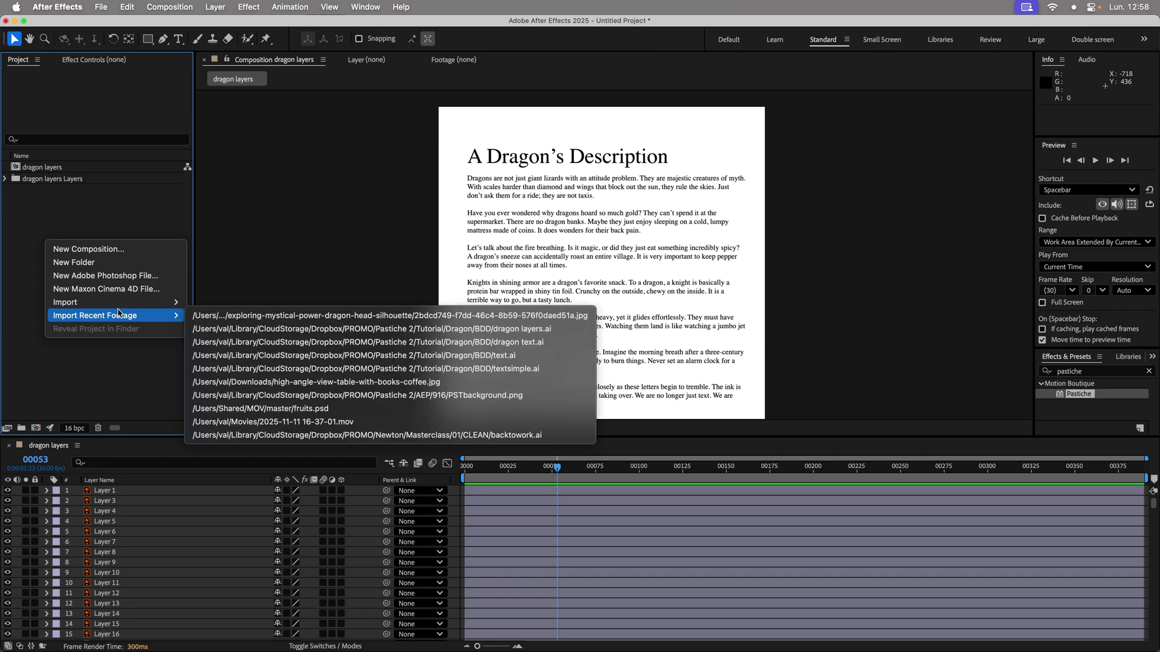
left_click(252, 316)
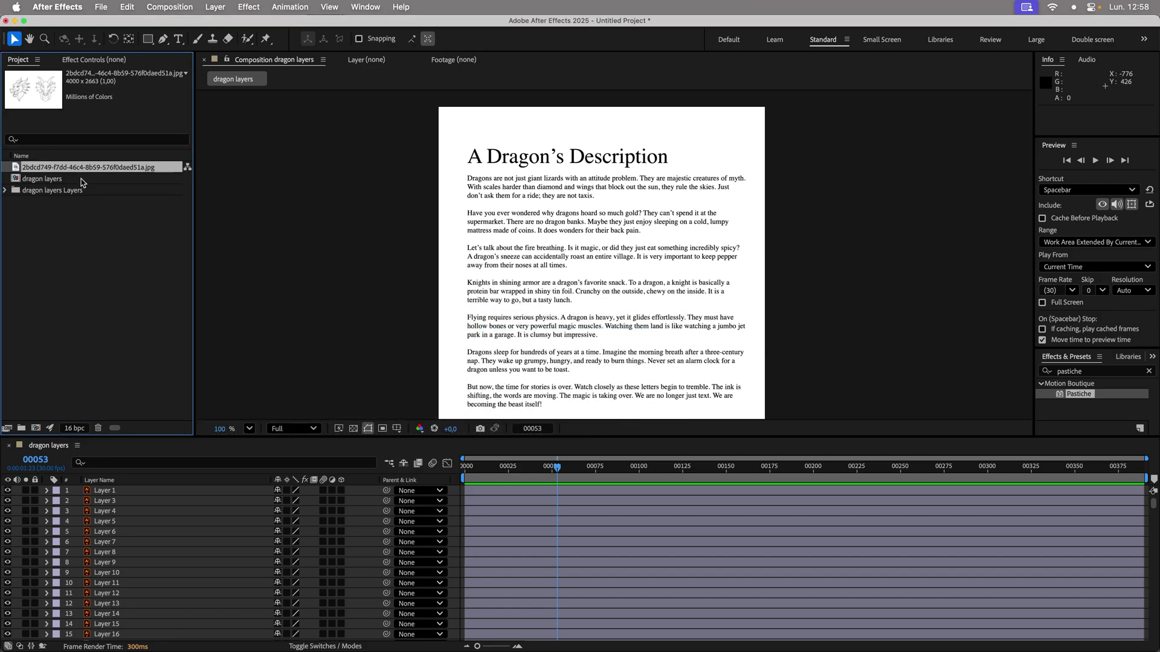
left_click_drag(88, 168, 610, 262)
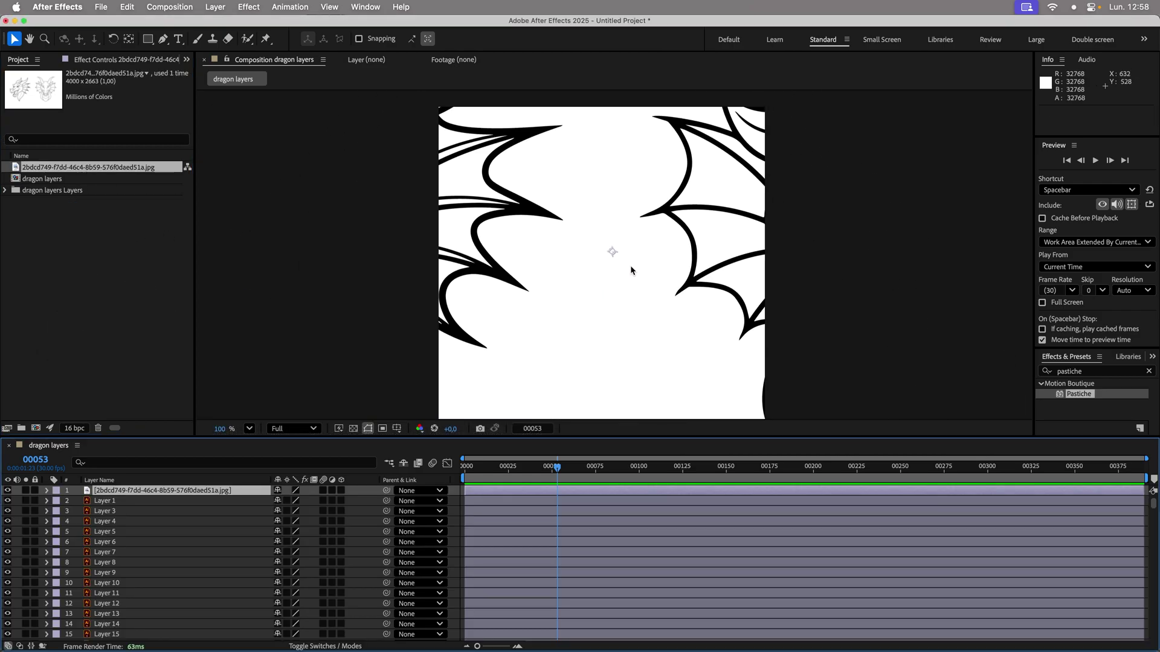
Set the dragon layer's blending mode to Overlay and its scale to 31%.
key("s")
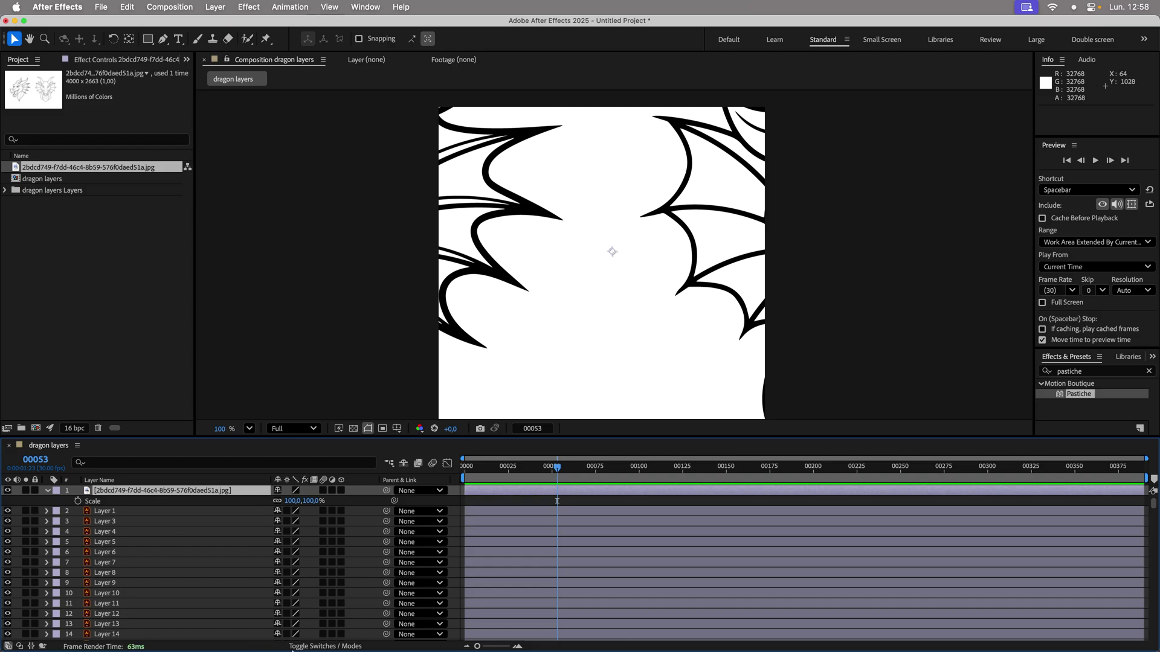
left_click(325, 647)
left_click(313, 493)
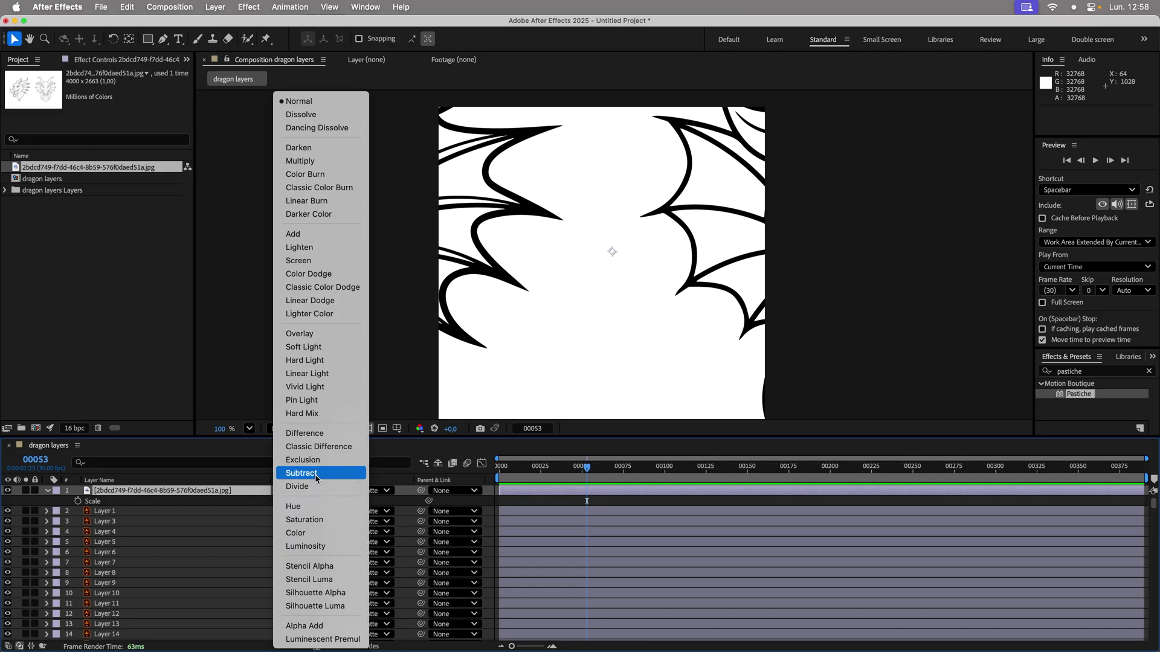
left_click(329, 335)
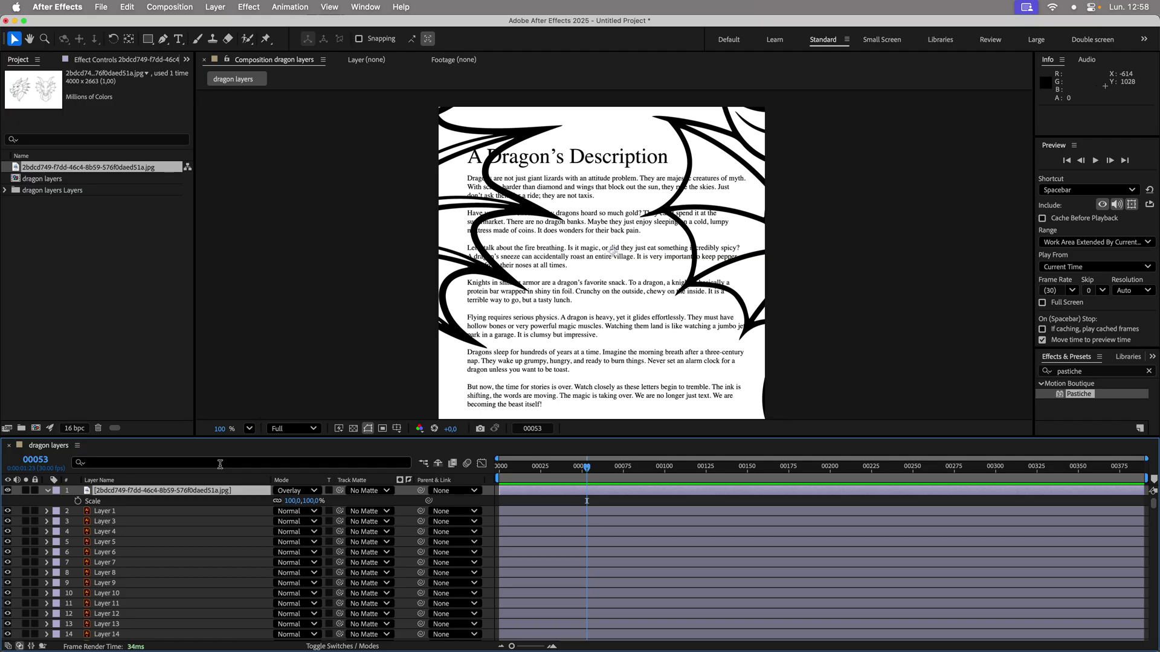
left_click_drag(307, 500, 265, 501)
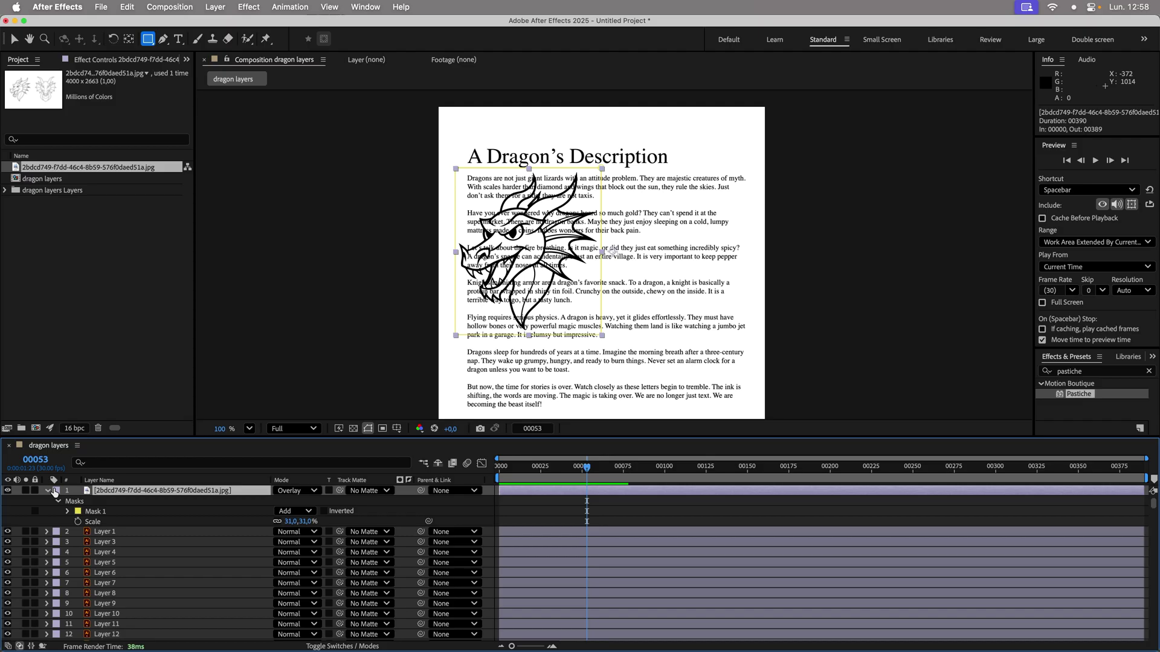
Solo the dragon and first text layer, centre the dragon's anchor point, and move it to page centre.
left_click(48, 491)
left_click_drag(27, 501, 27, 491)
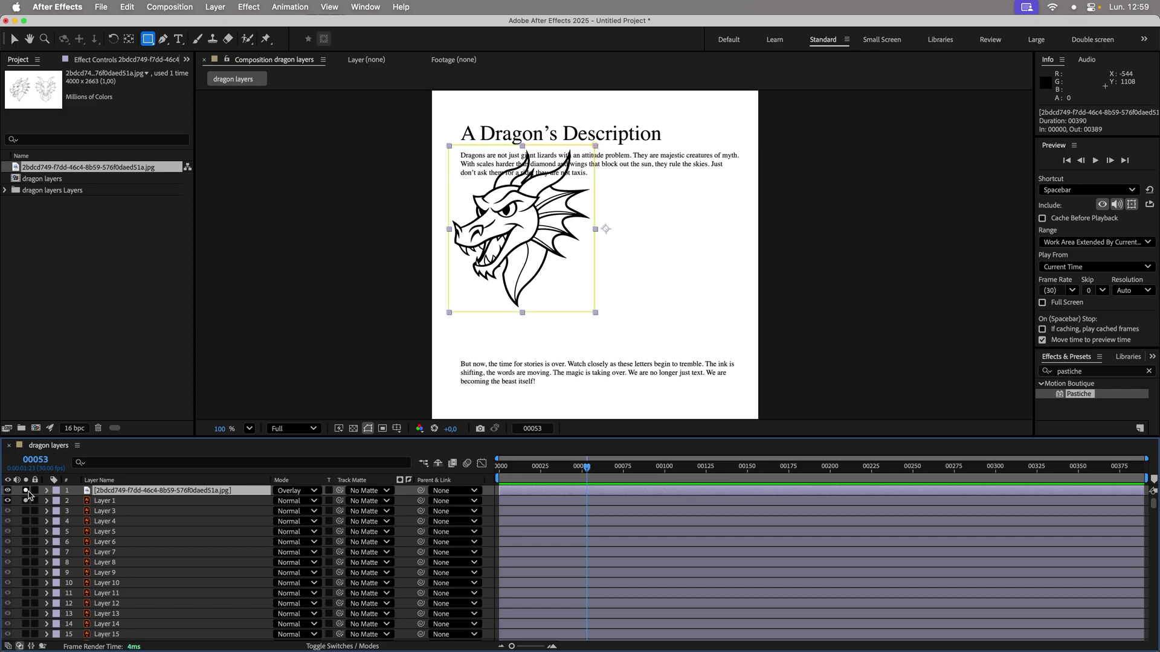
key("v")
key("super+alt+Home")
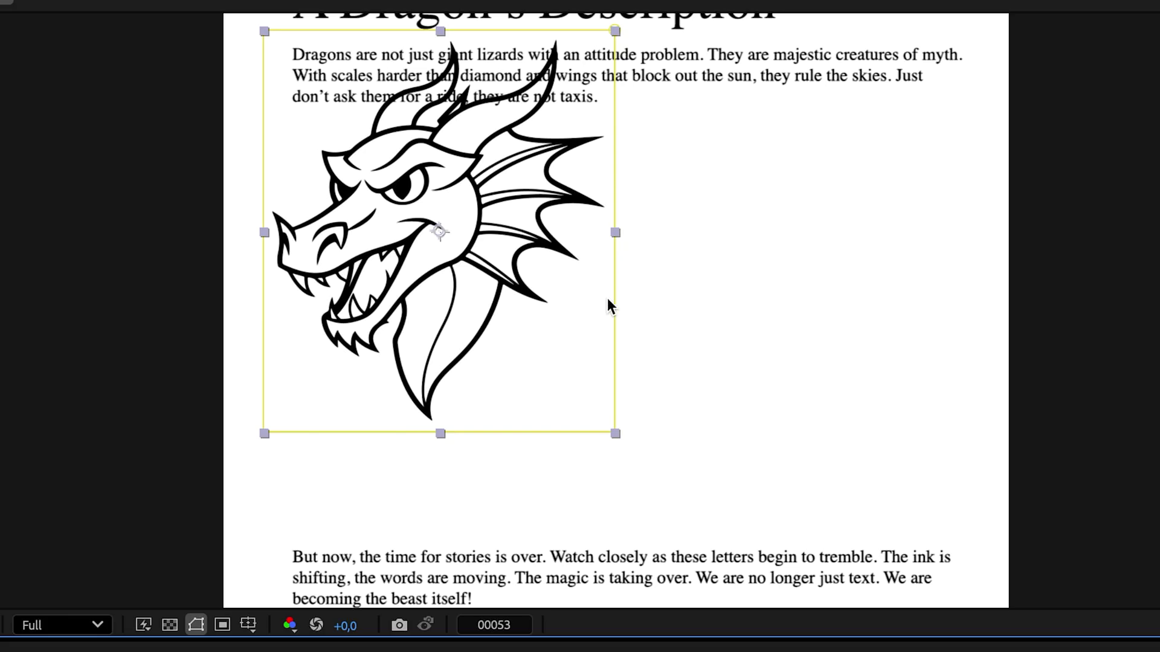
left_click_drag(537, 226, 610, 261)
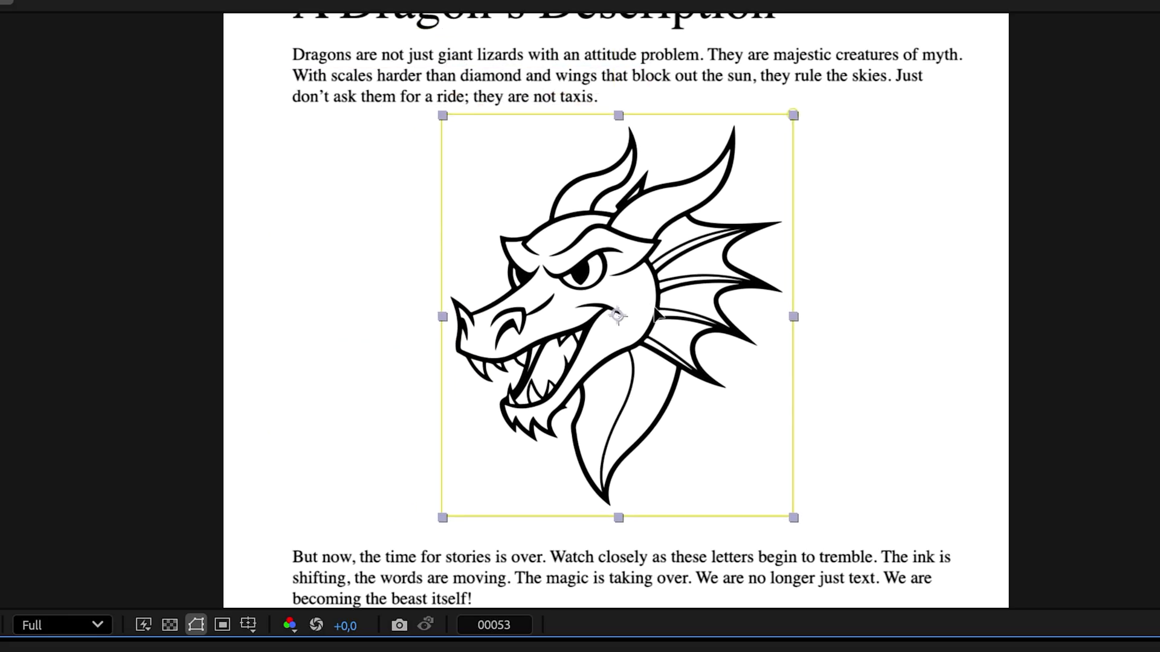
mouse_move(655, 308)
left_mouse_down()
mouse_move(643, 292)
mouse_move(644, 317)
left_mouse_up()
Scale the dragon to 34.9% and pre-compose it into a comp named SOURCE.
key("s")
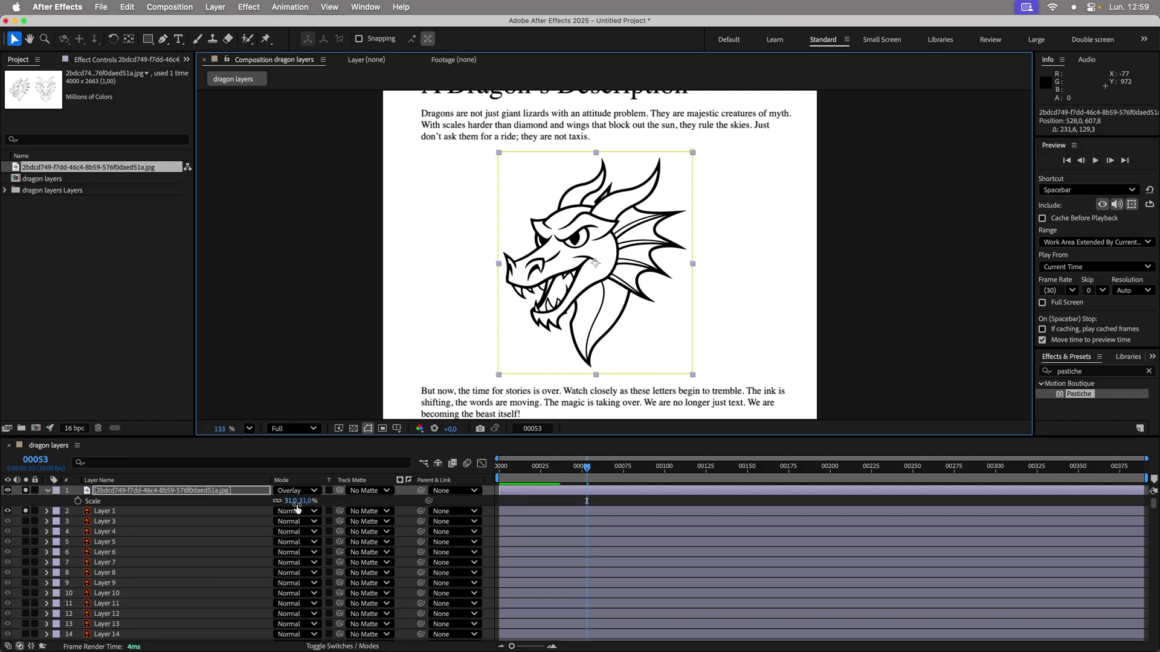
left_click_drag(297, 503, 334, 508)
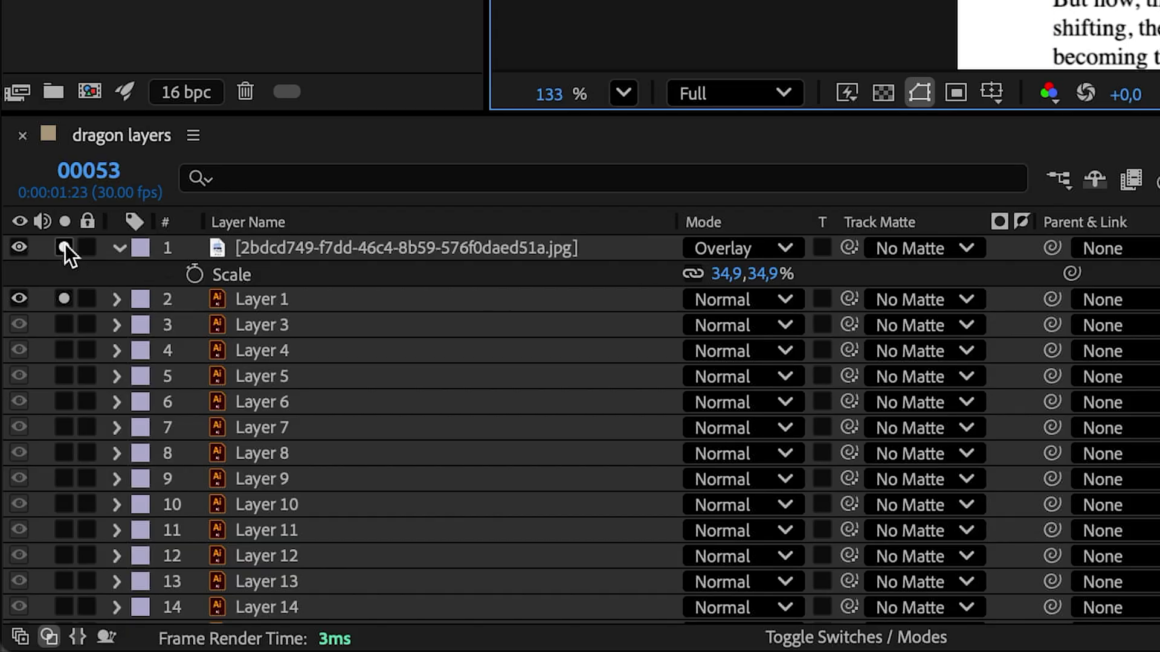
left_click_drag(25, 490, 26, 512)
left_click(332, 248)
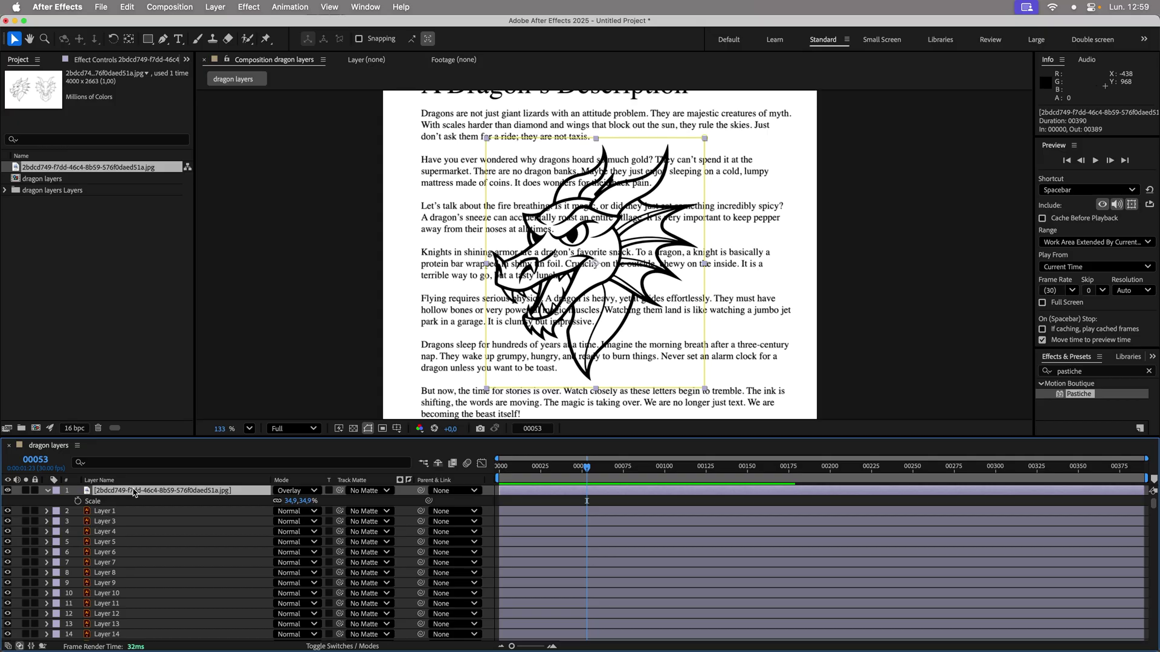
key("super+shift+c")
type("SOURCE")
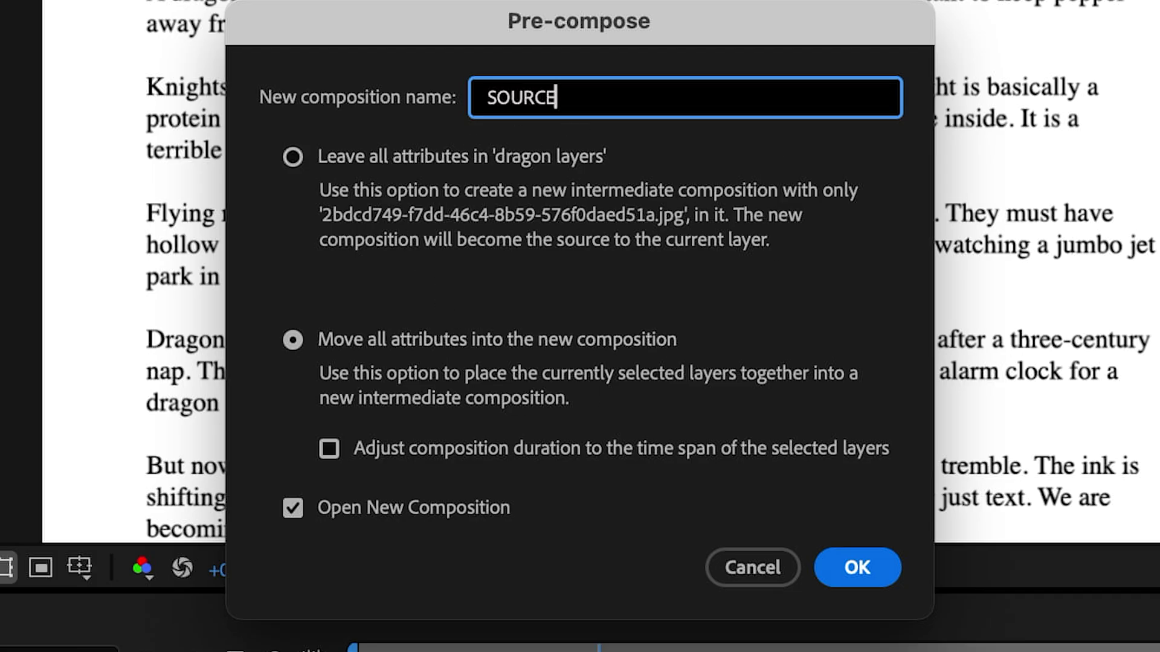
key("Return")
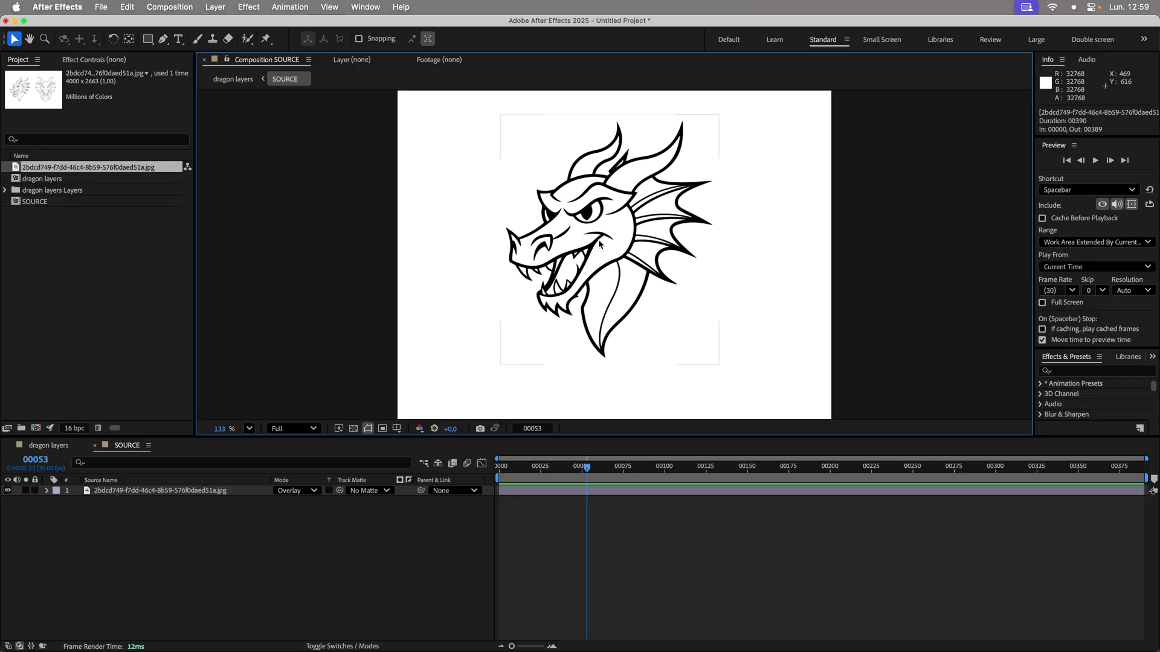
Apply Set Matte to the dragon image with Invert Matte on and Use For Matte set to Luminance.
left_click(1083, 371)
type("set matt")
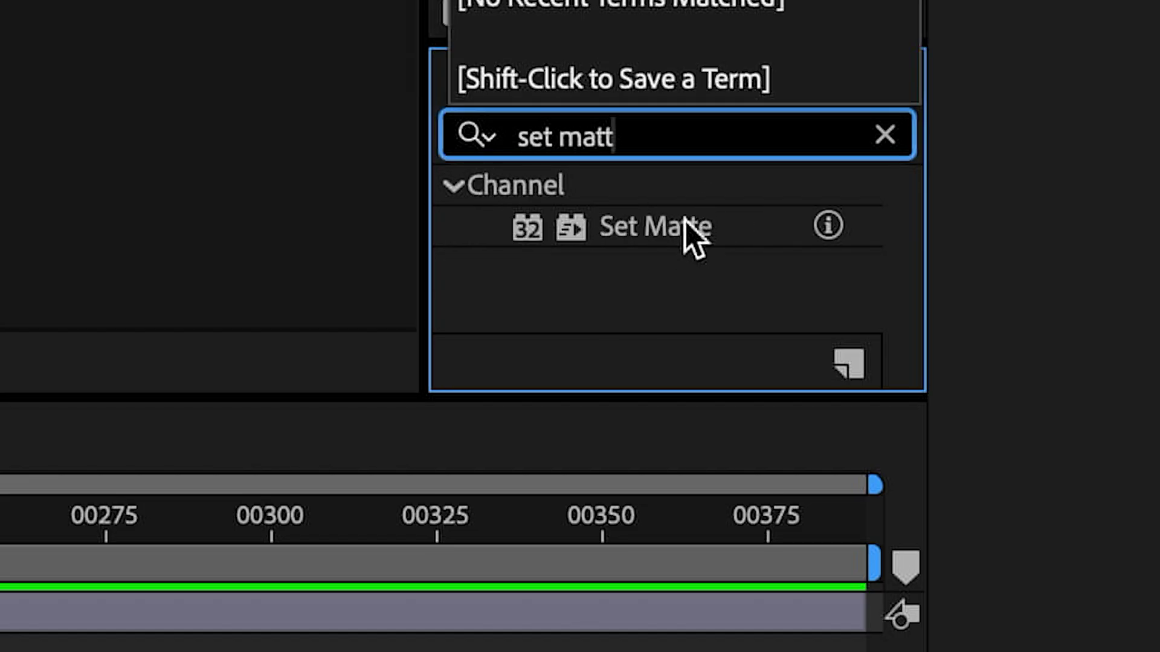
left_click_drag(695, 239, 591, 333)
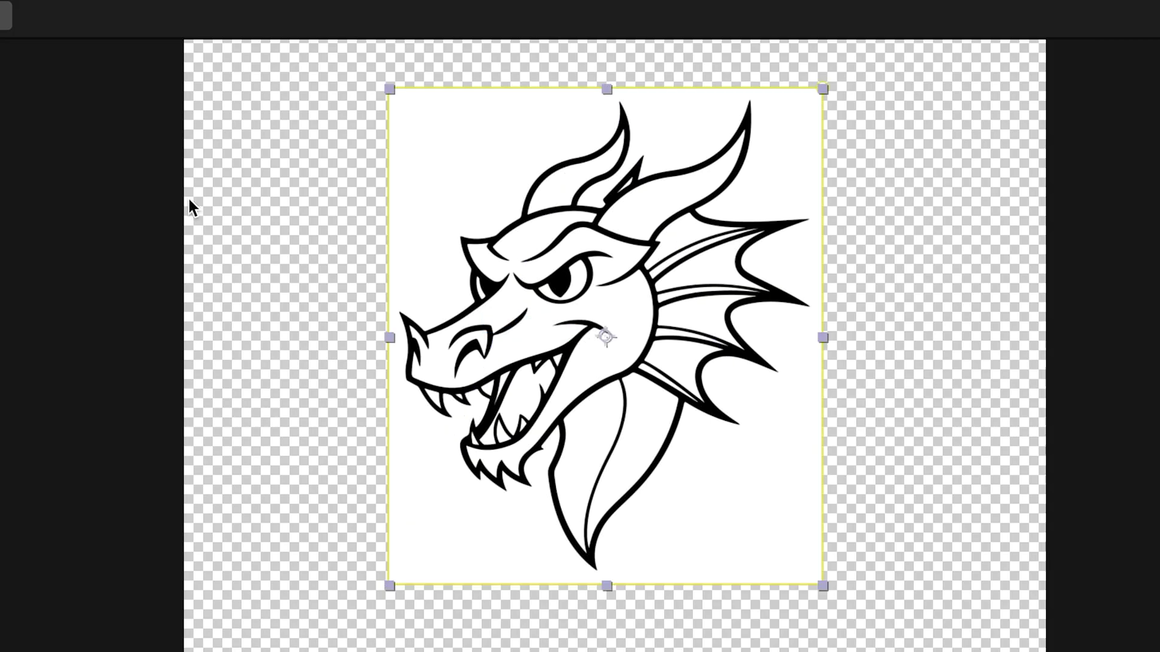
left_click(630, 210)
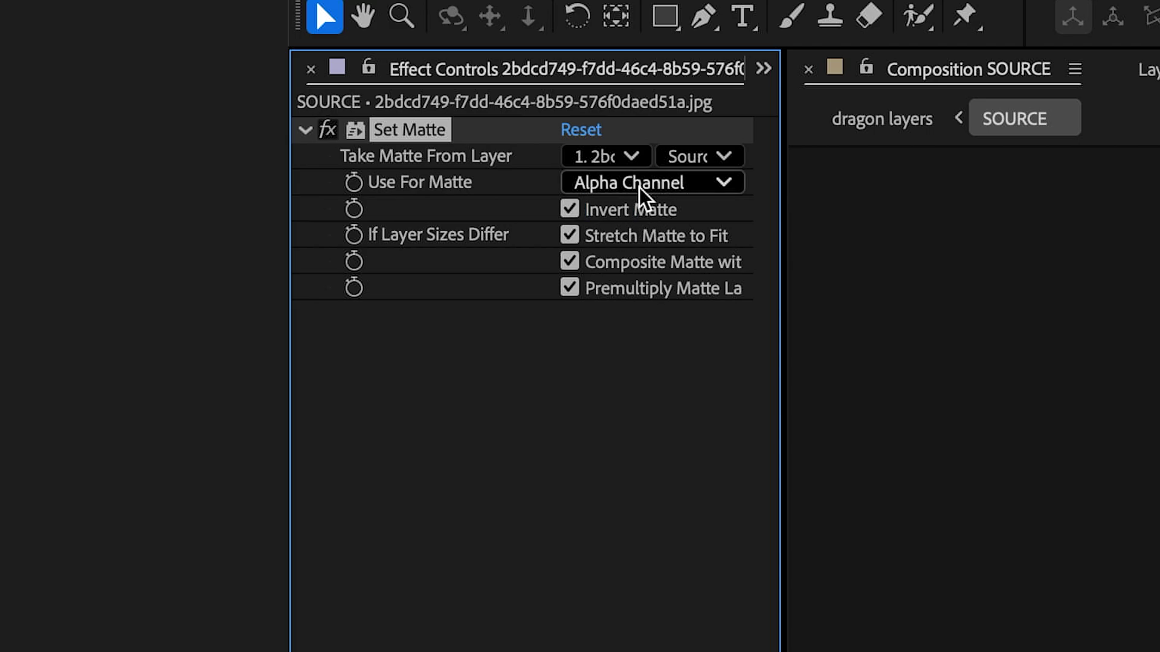
left_click(646, 184)
left_click(686, 355)
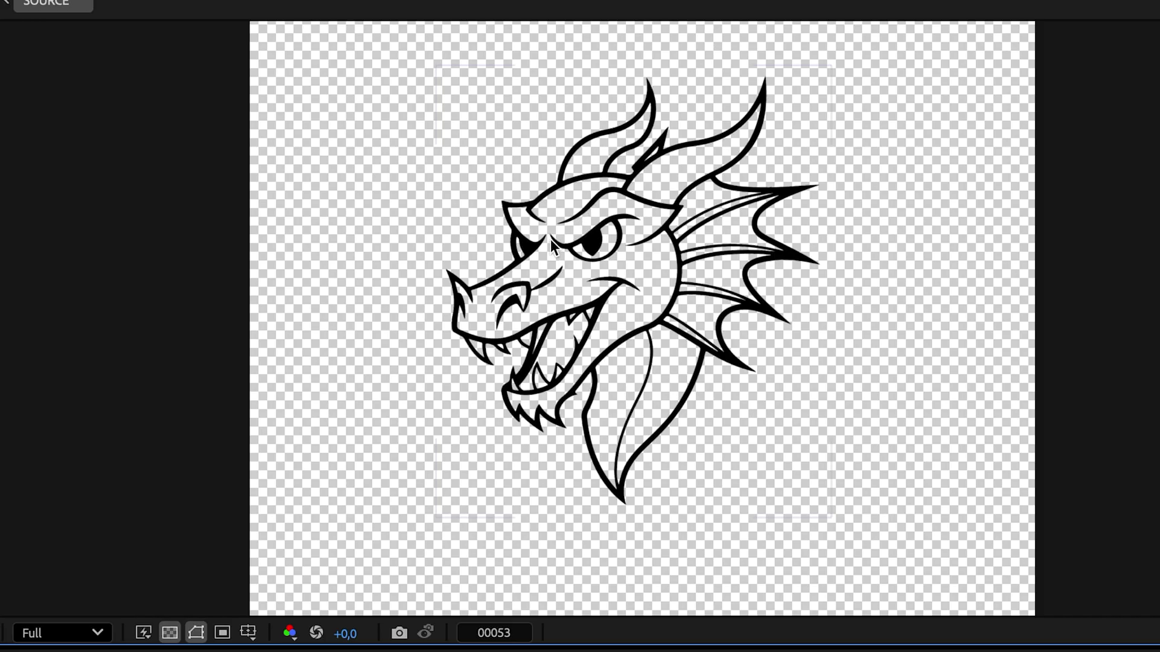
left_click(370, 277)
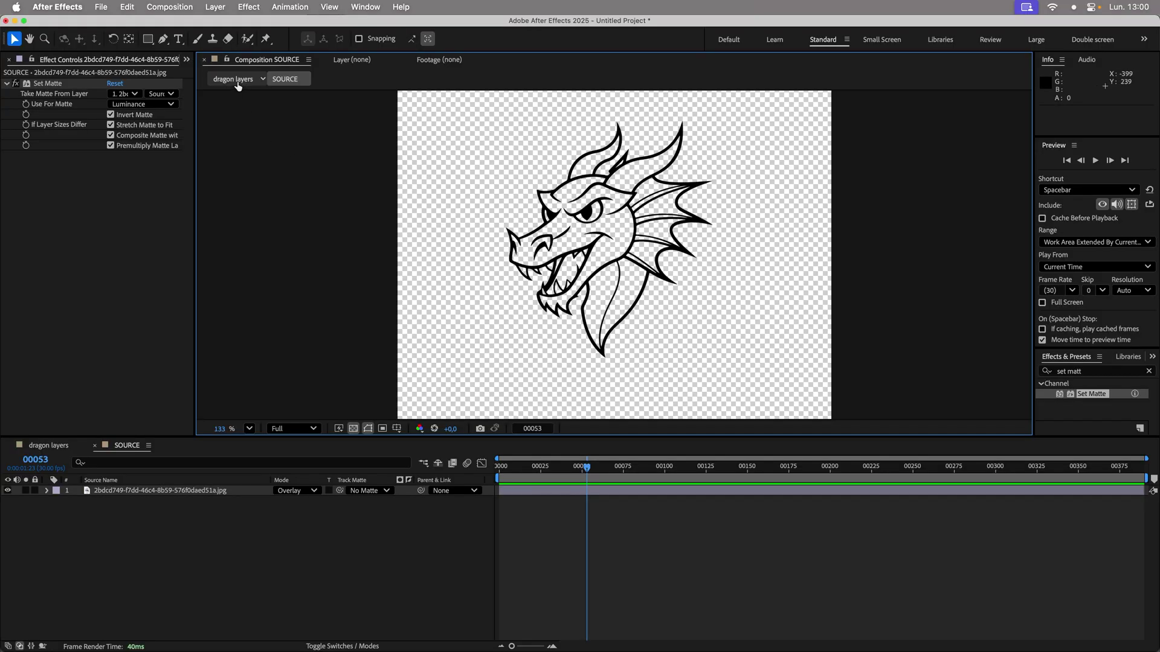
Return to the dragon layers comp and lock Layer 1.
left_click(238, 82)
left_click(129, 501)
left_click(35, 502)
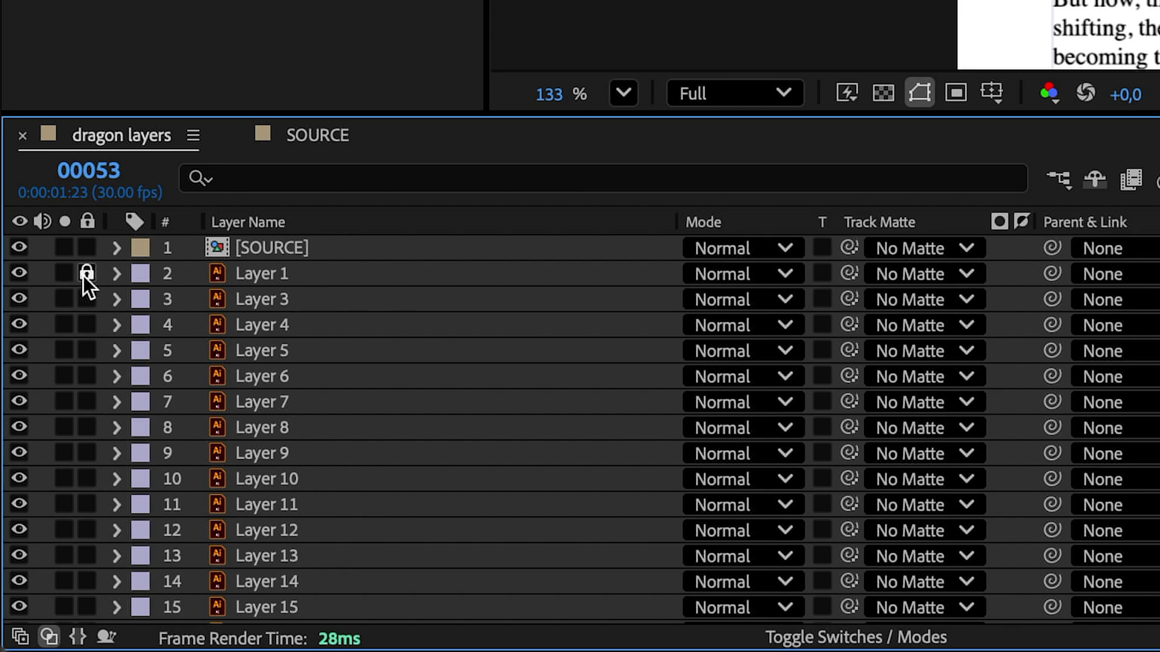
Apply Pastiche to the SOURCE layer, hide SOURCE, generate the letter arrangement, and expand Transform settings.
left_click(284, 256)
left_click(828, 135)
type("pastiche")
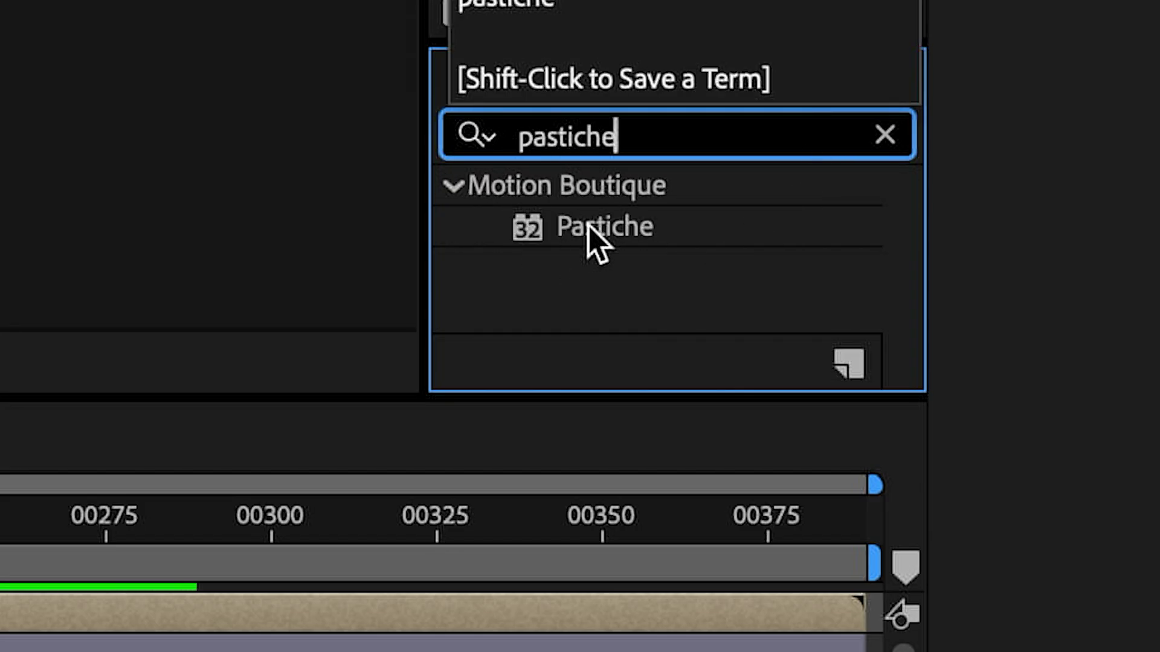
left_click_drag(593, 241, 277, 251)
left_click(16, 251)
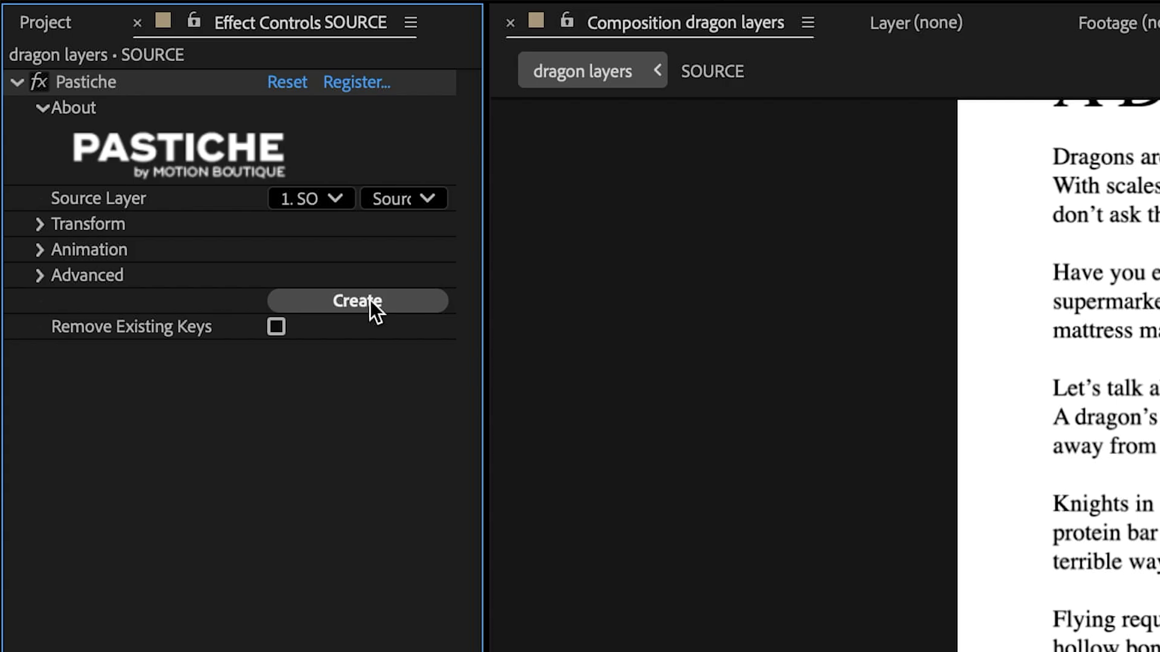
left_click(369, 300)
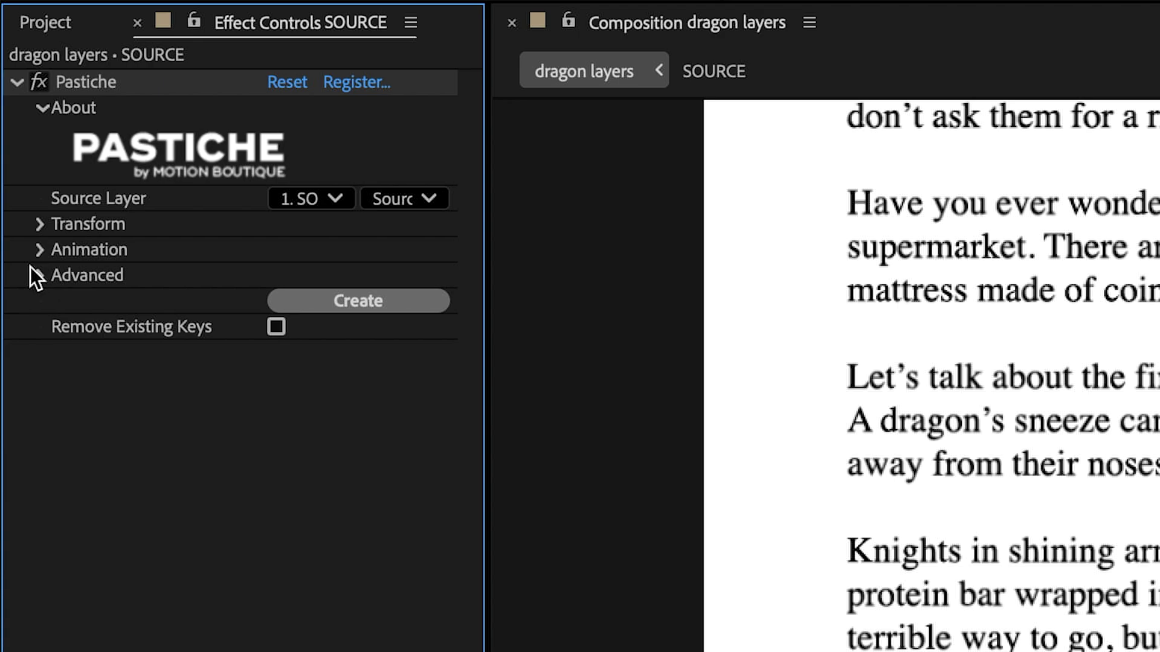
left_click(39, 224)
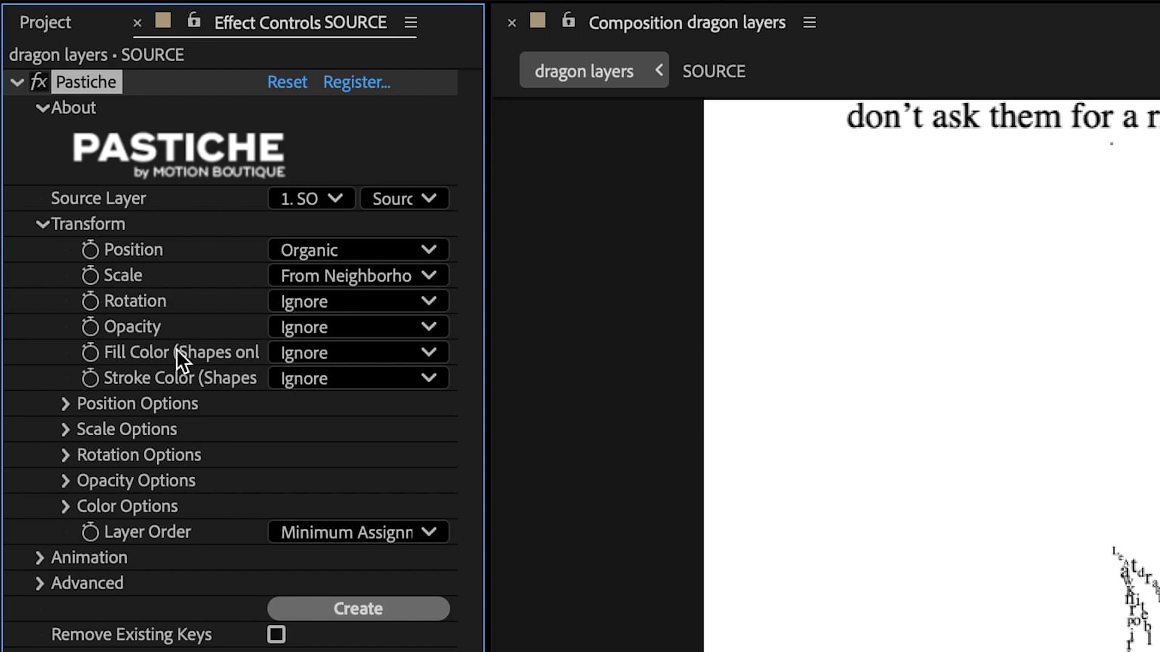
Switch the Pastiche position distribution to Stippling (Alpha) and rebuild the letters.
left_click(351, 249)
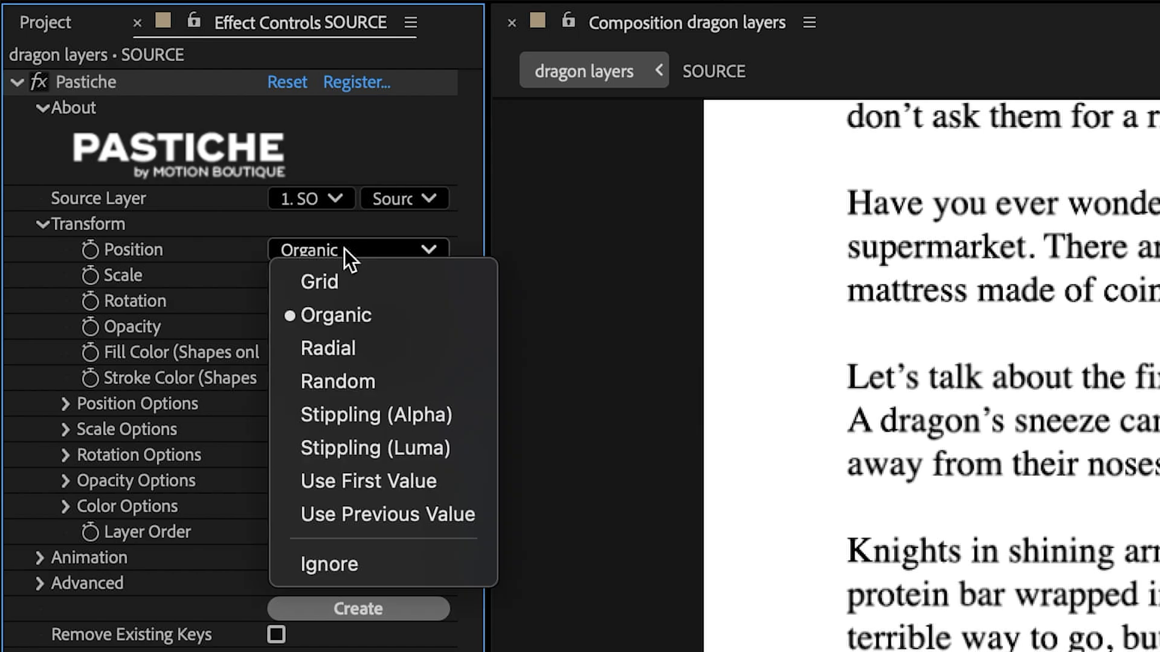
left_click(432, 409)
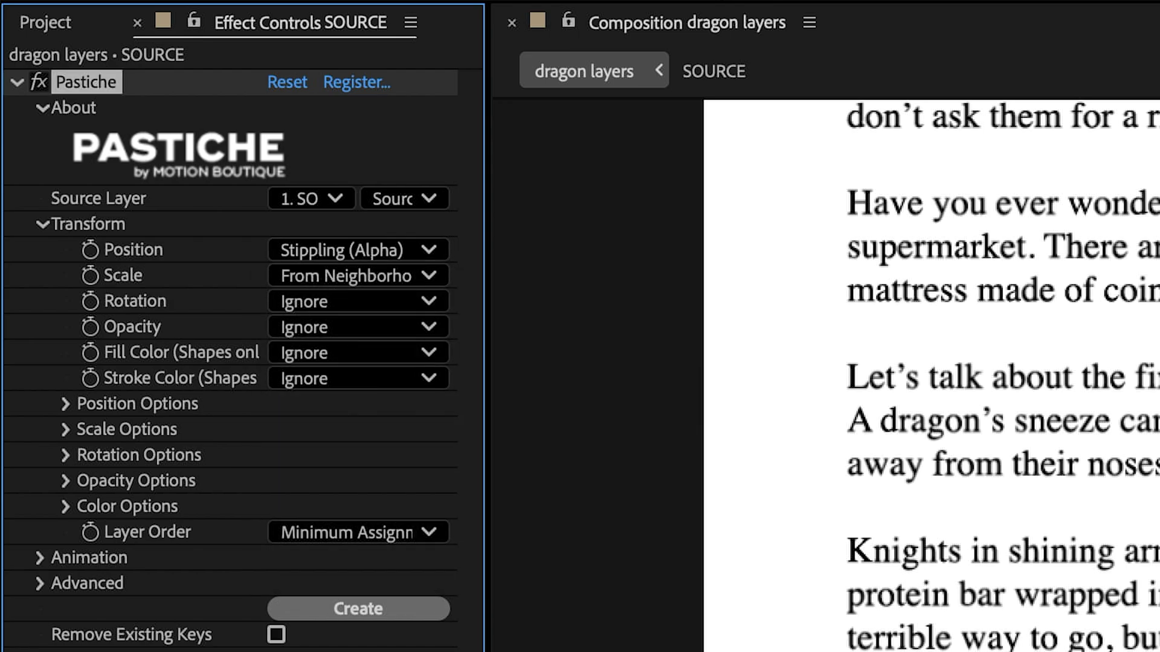
left_click(397, 603)
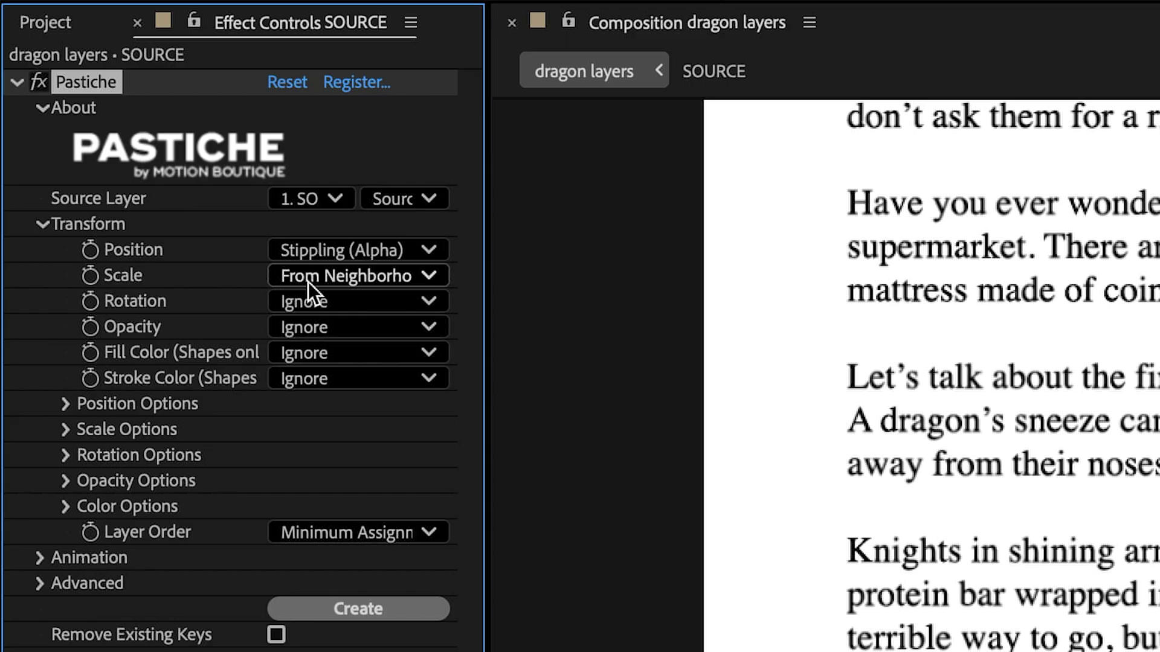
Give the letters random scale between 5 and 15 px and rebuild the dragon.
left_click(302, 276)
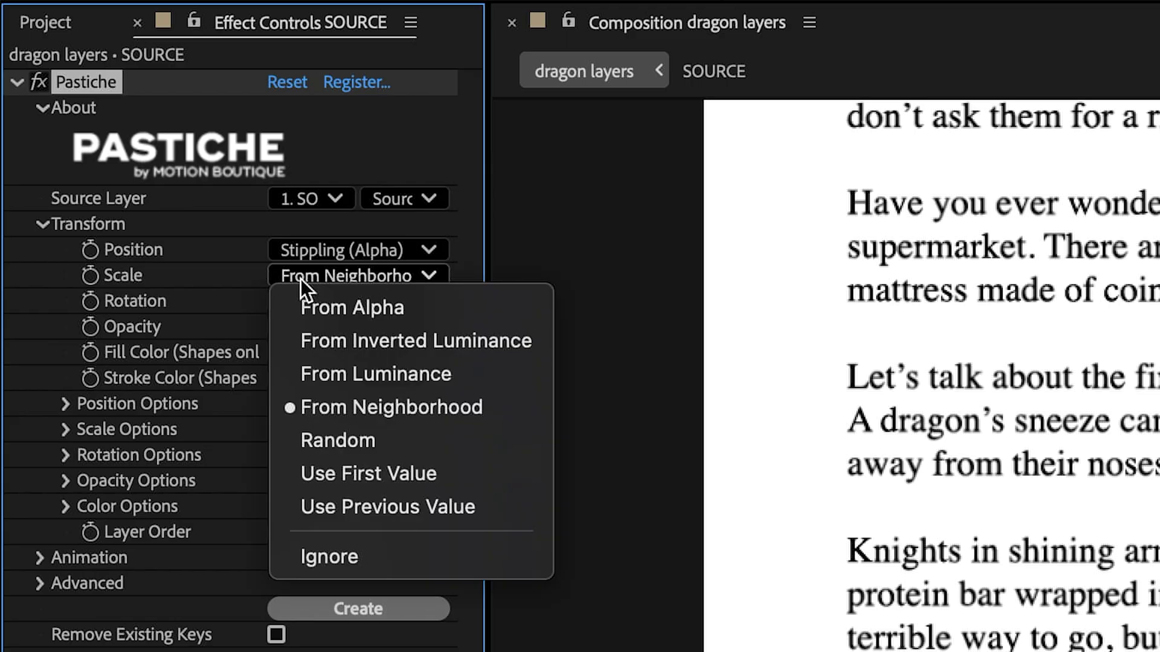
left_click(442, 434)
left_click(64, 430)
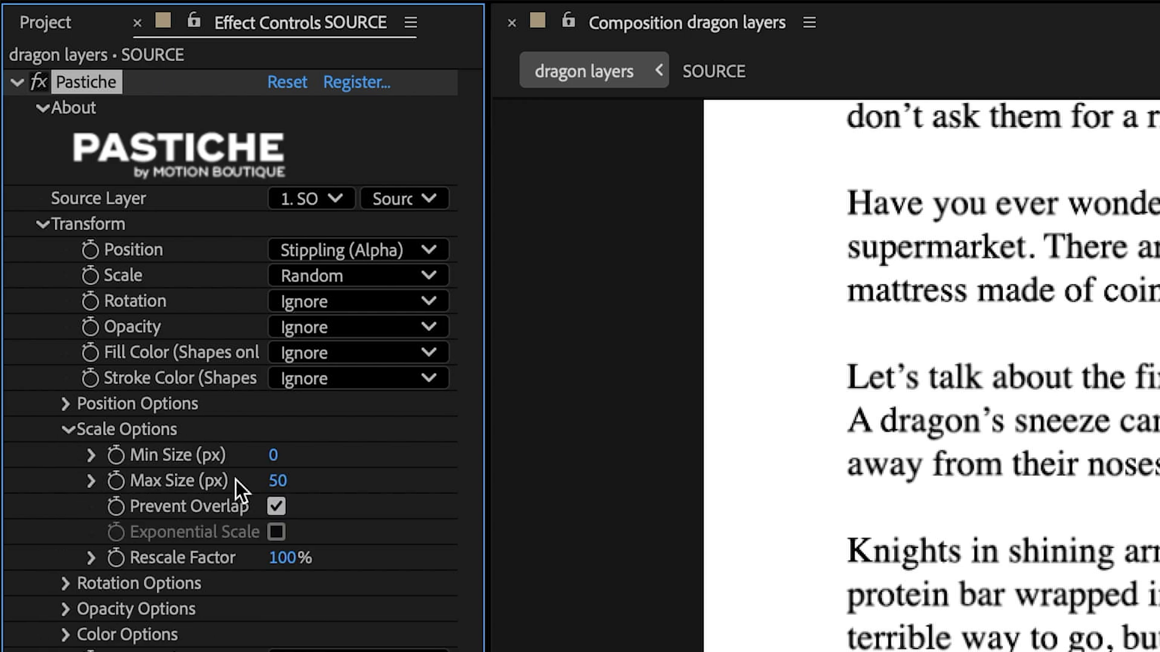
left_click(273, 454)
type("5")
key("Tab")
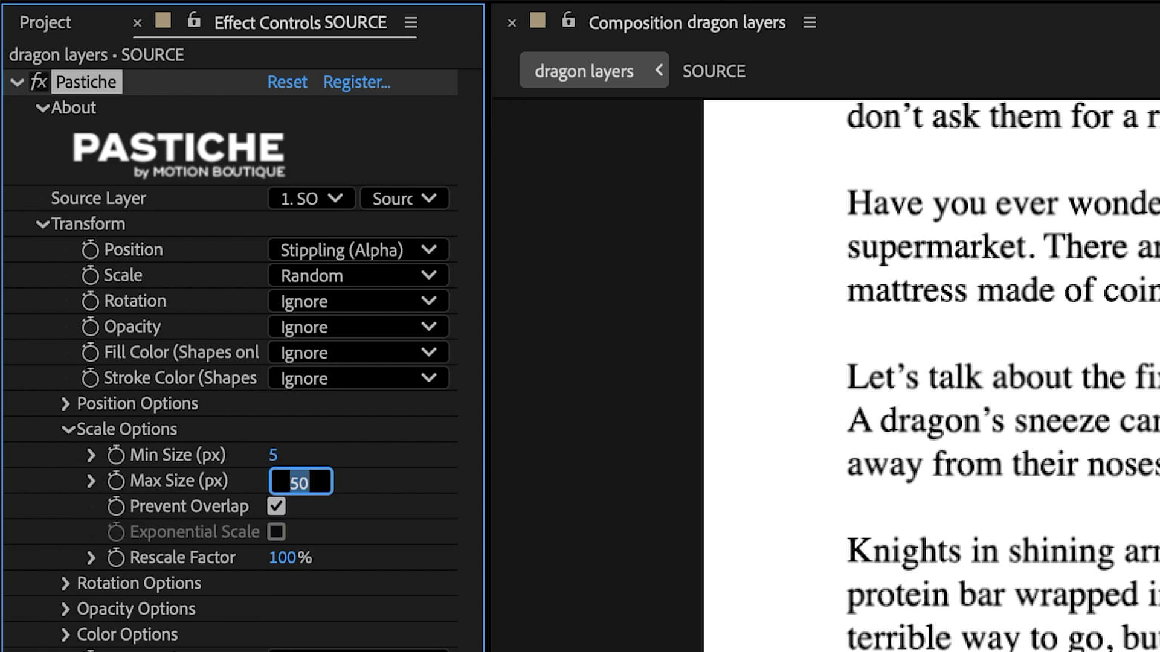
type("15")
left_click(313, 567)
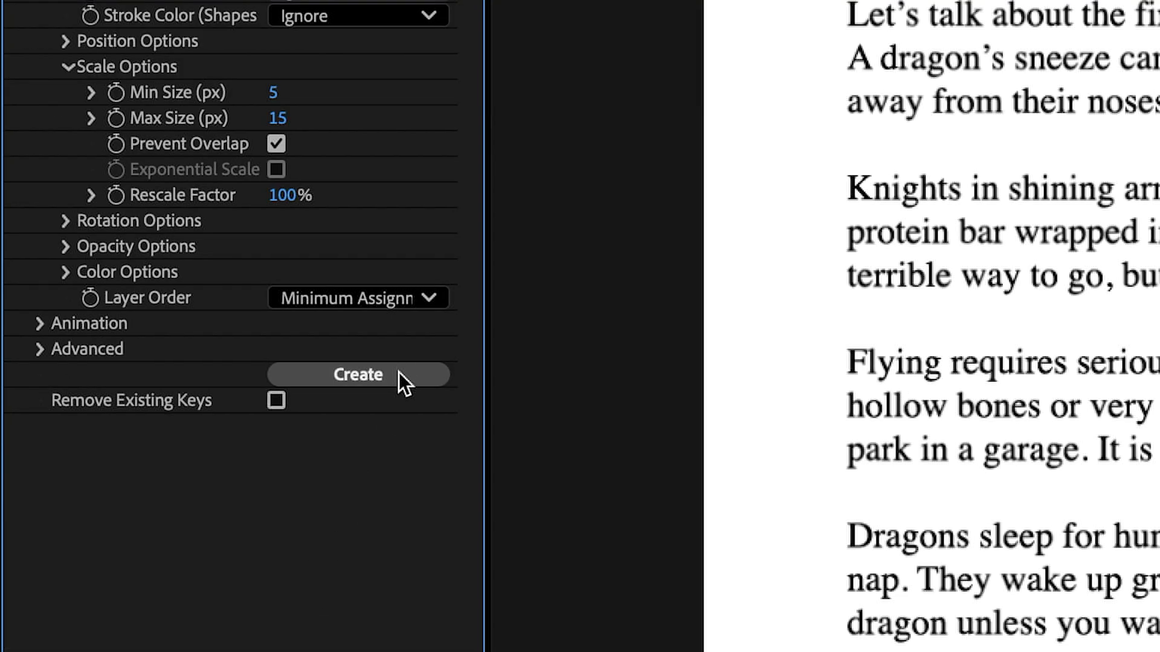
left_click(399, 372)
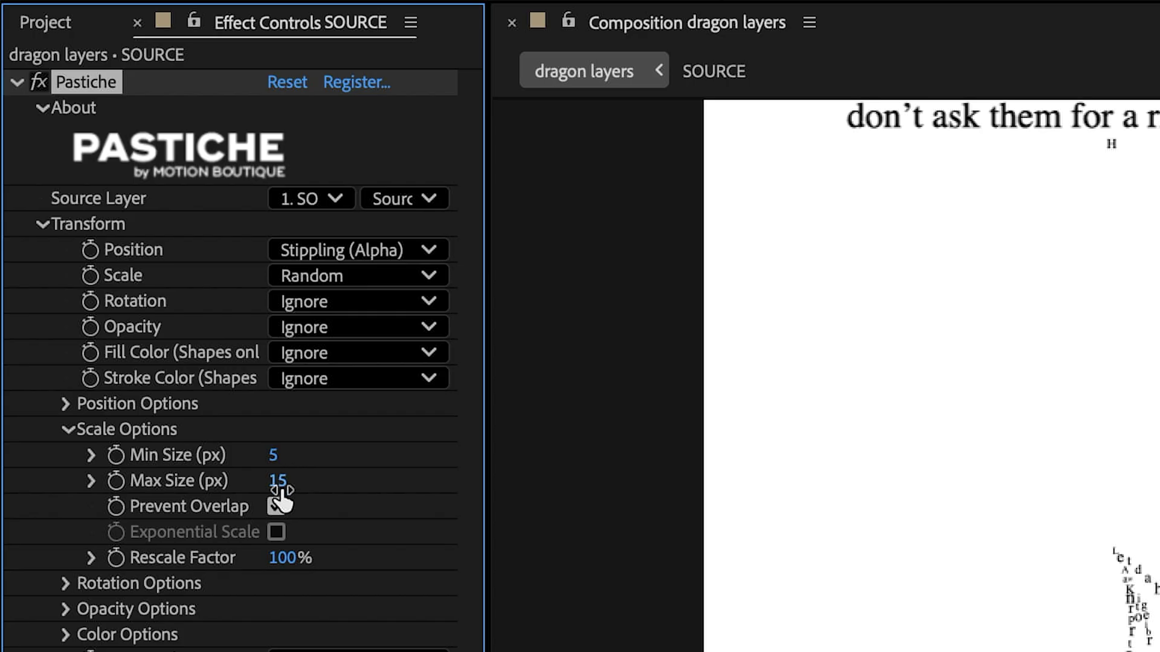
Change the random letter size to 3–12 px, allow overlap, and rebuild the dragon.
left_click(282, 483)
key("BackSpace")
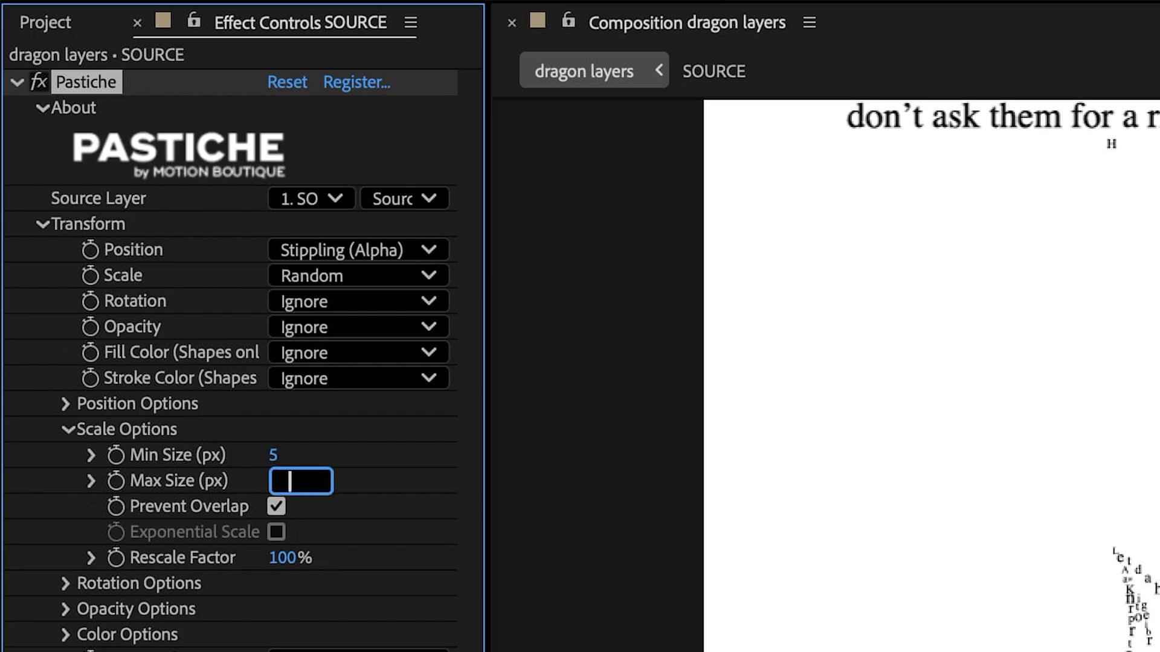
type("12")
left_click(273, 455)
type("3")
key("Return")
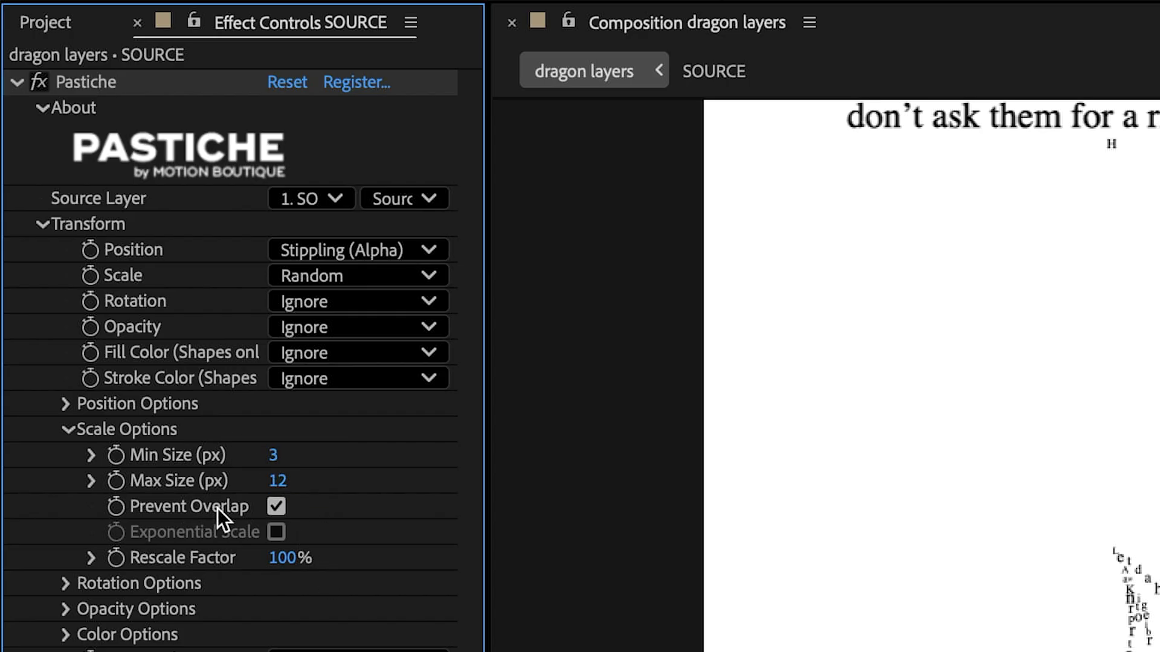
left_click(273, 507)
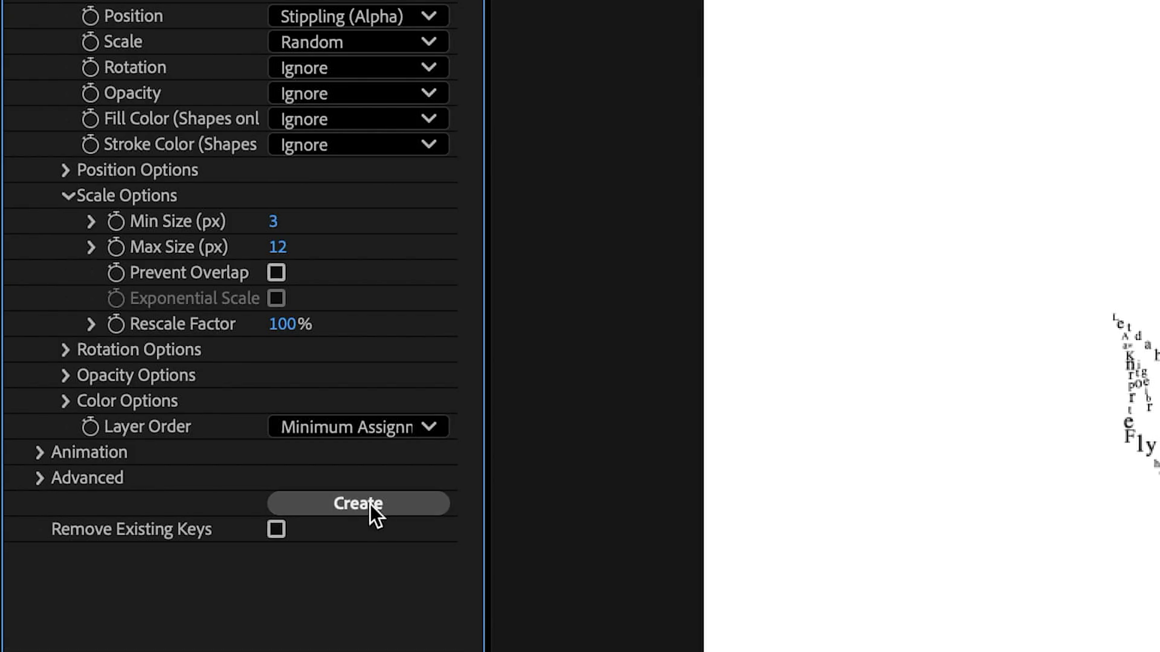
left_click(370, 505)
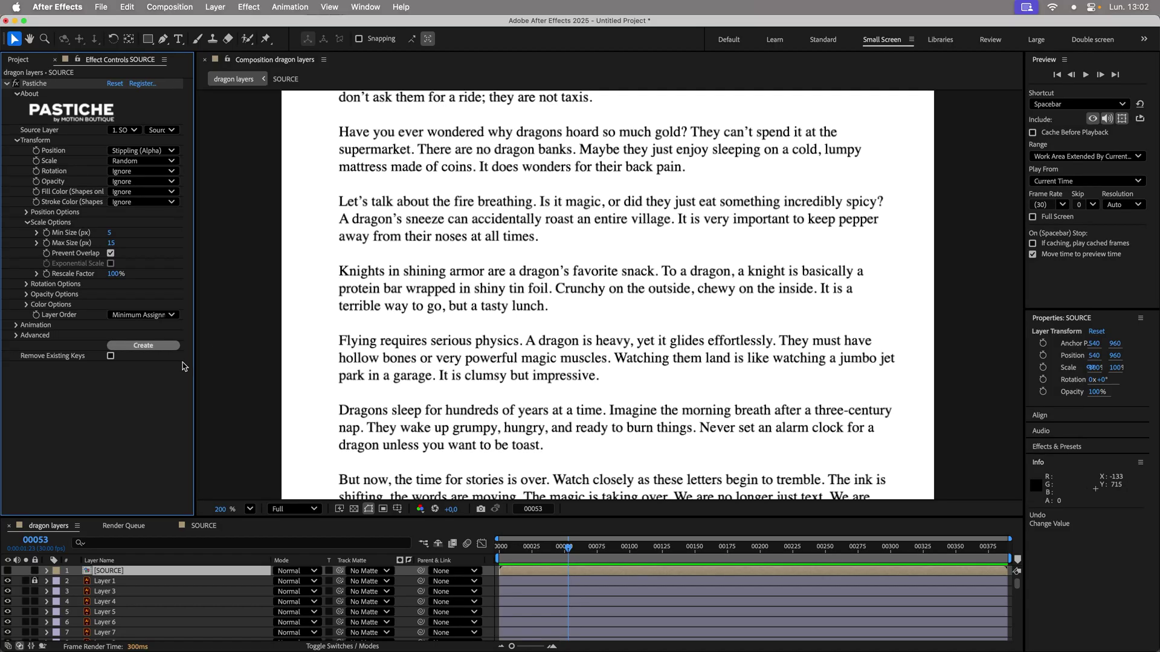
Re-enter the 3–12 px size range with overlap allowed, and set letter rotation to Random.
left_click(118, 233)
type("3")
key("Tab")
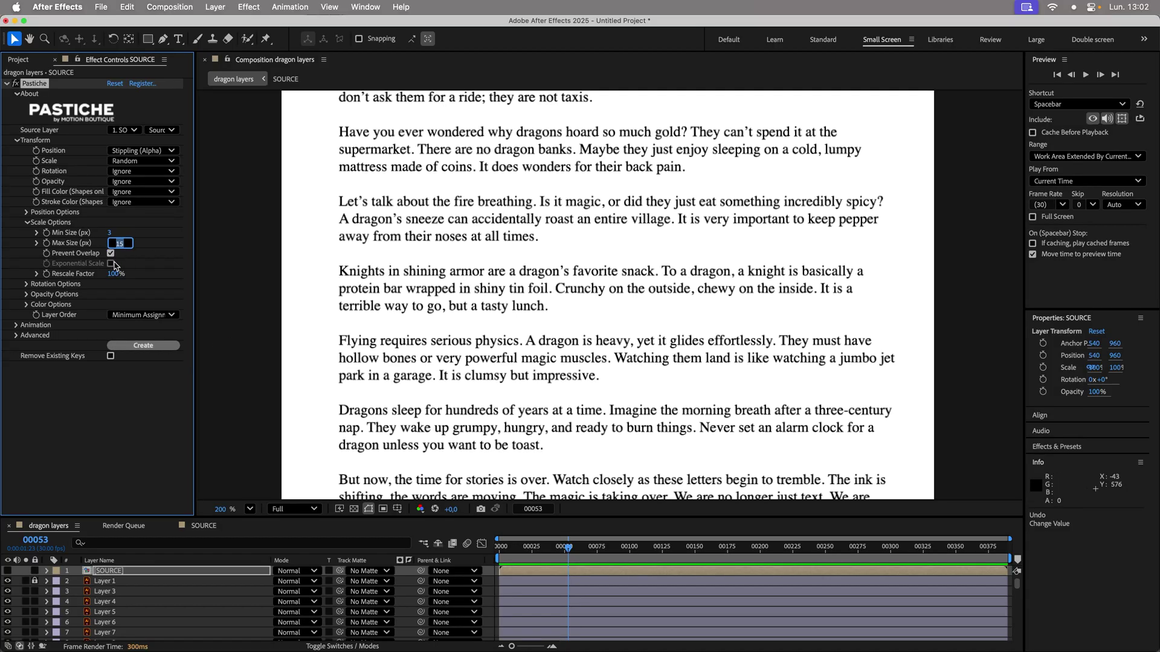
type("12")
key("Return")
left_click(112, 254)
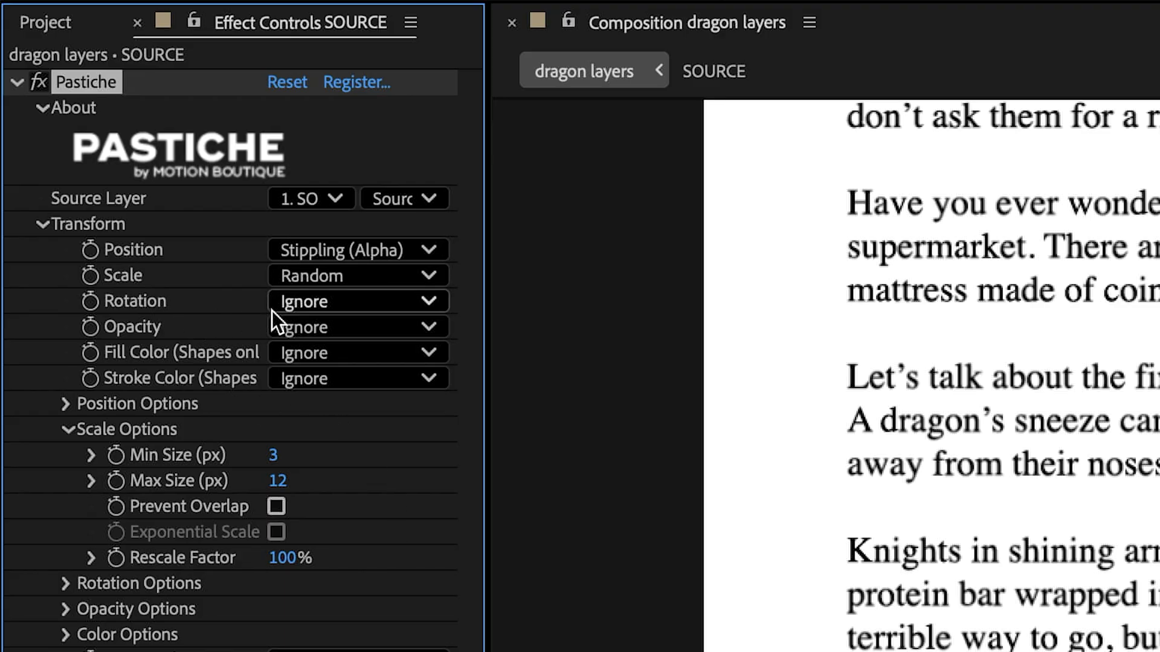
left_click(313, 306)
left_click(469, 472)
left_click(67, 583)
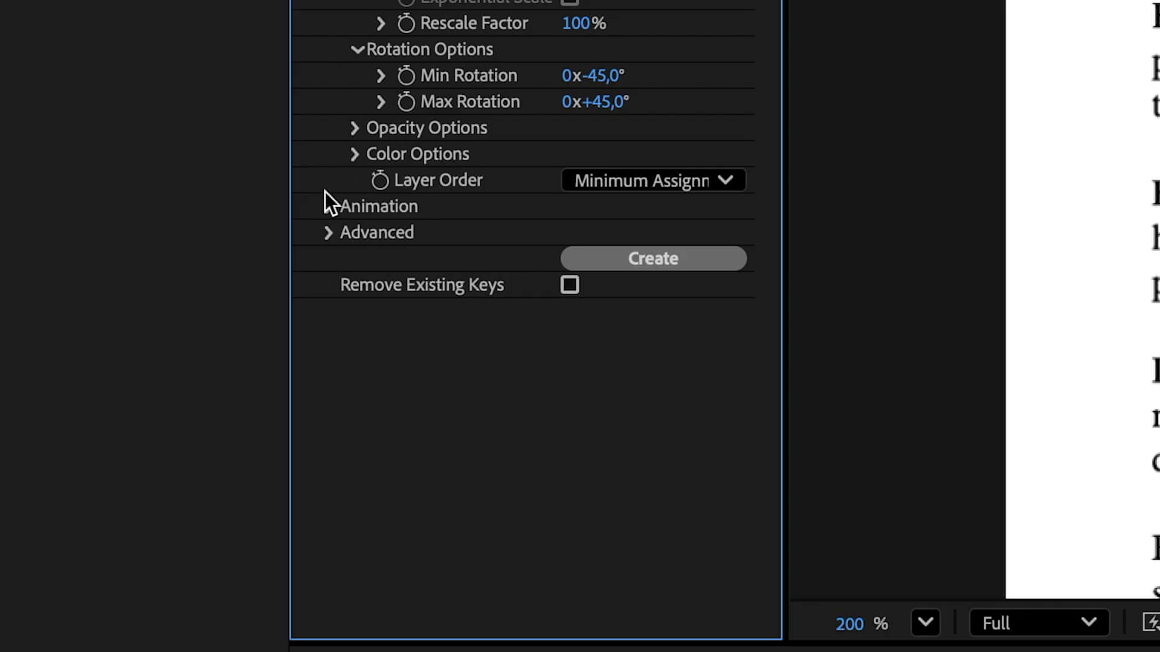
Set Pastiche's Frames to Render to From Layer Markers.
left_click(17, 345)
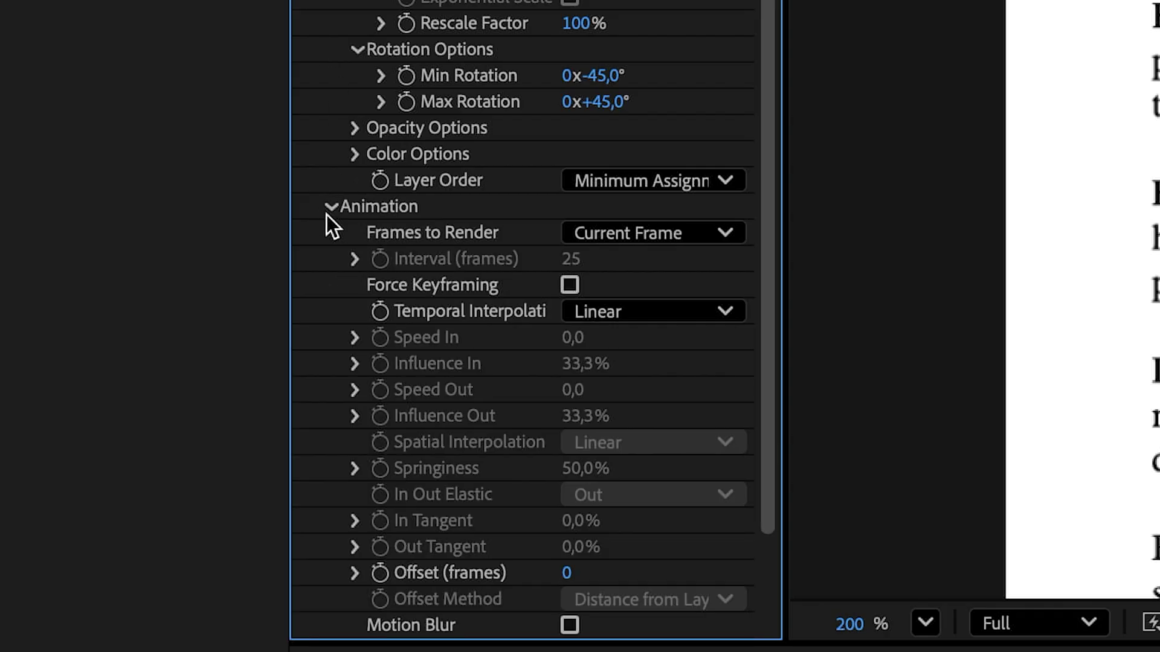
left_click_drag(768, 136, 790, 331)
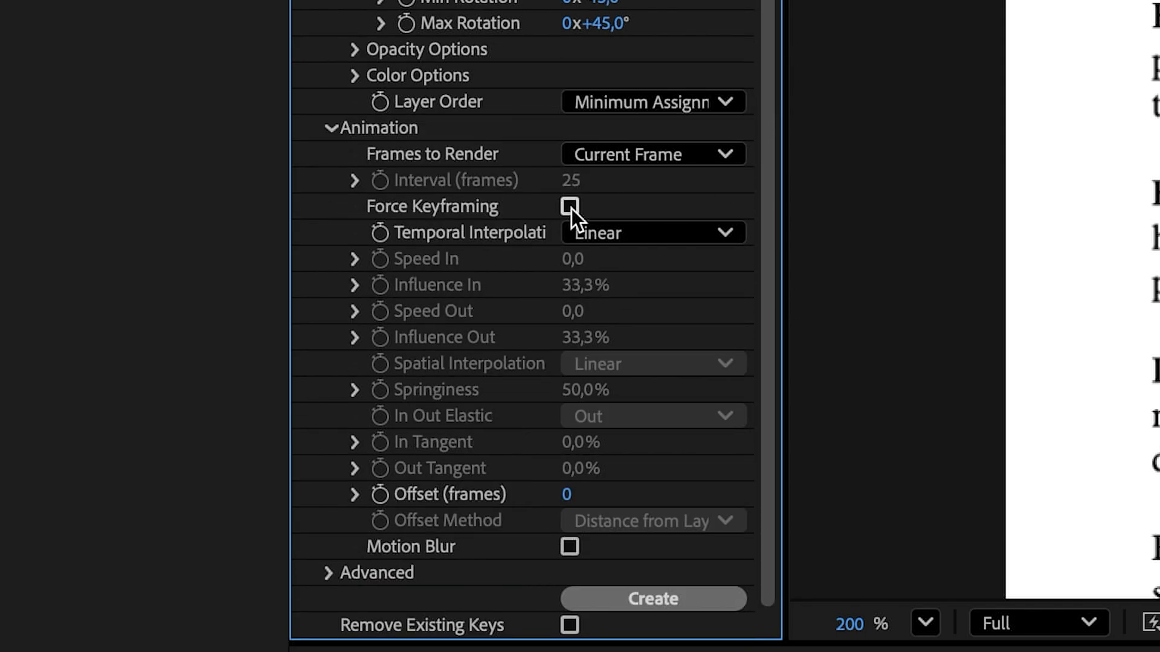
left_click(706, 155)
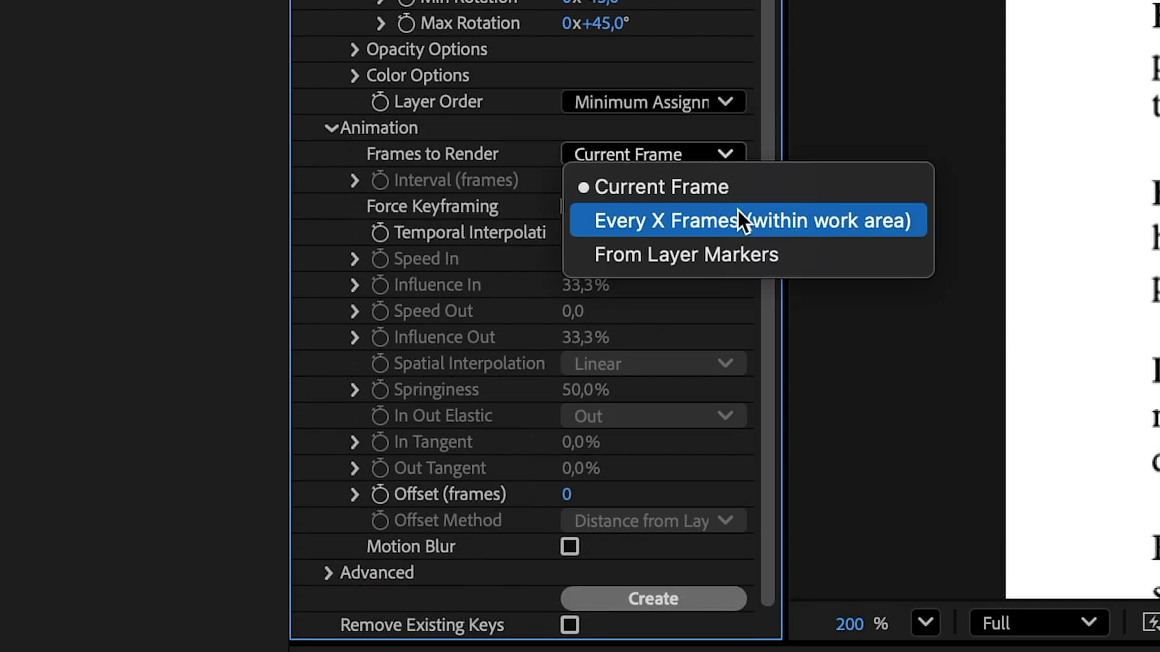
left_click(720, 252)
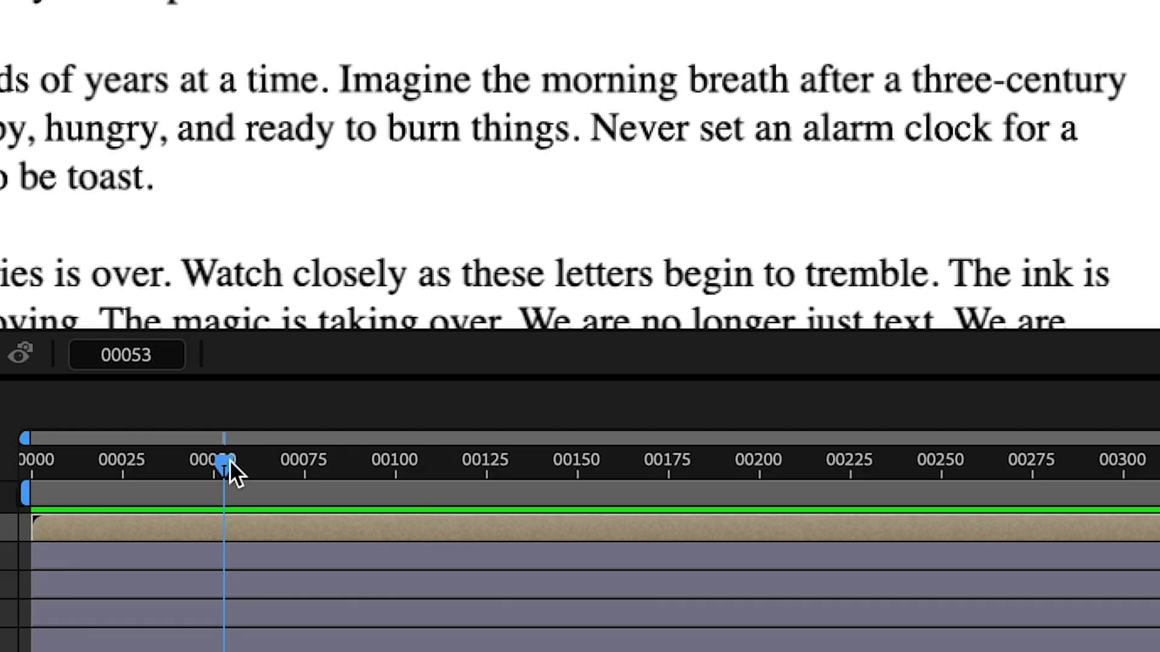
Add SOURCE layer markers at frames 50 and 175 and generate the arrangement.
left_click_drag(230, 459, 219, 507)
right_click(219, 506)
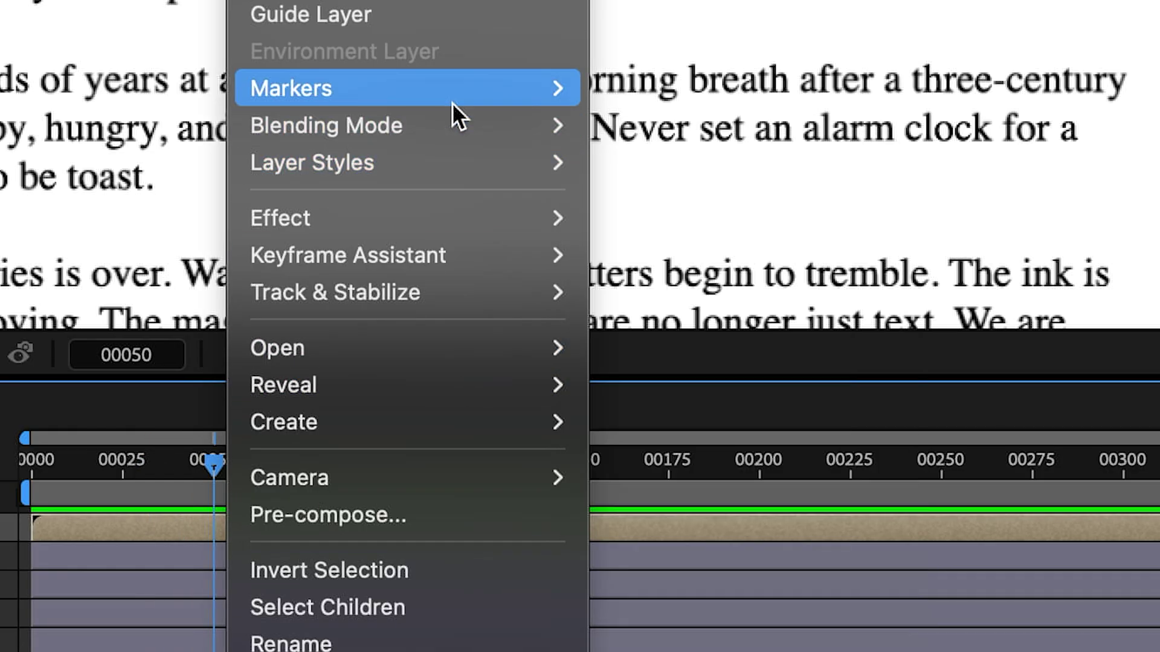
mouse_move(453, 114)
left_click(636, 94)
left_click_drag(665, 466, 668, 497)
key("KP_Multiply")
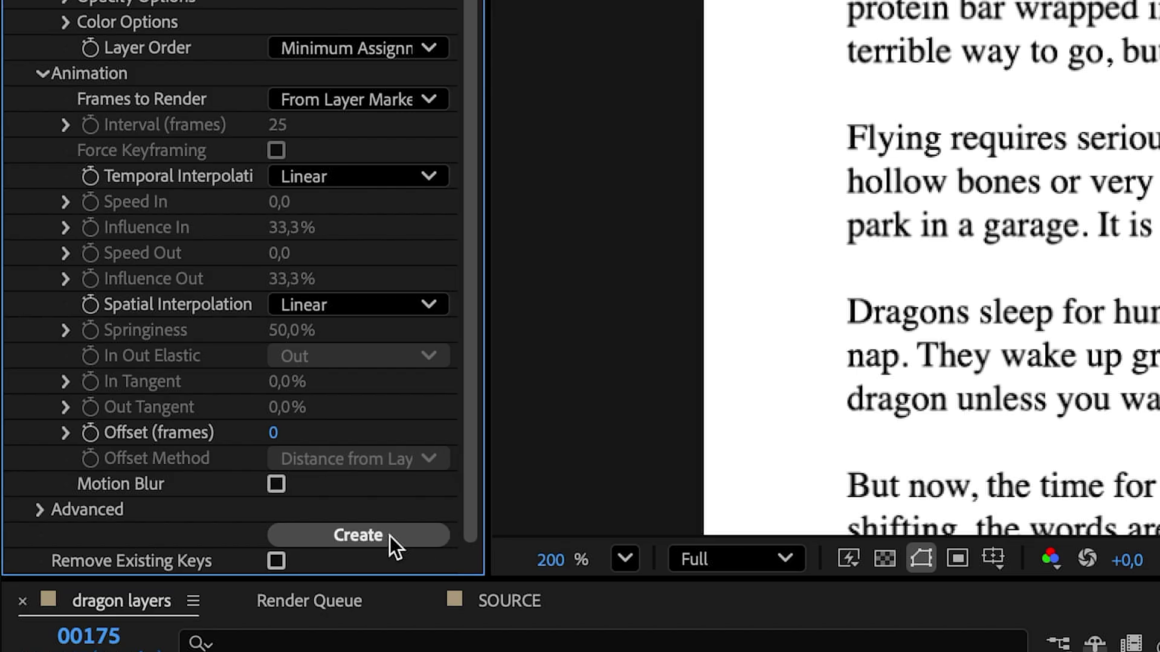
left_click(390, 535)
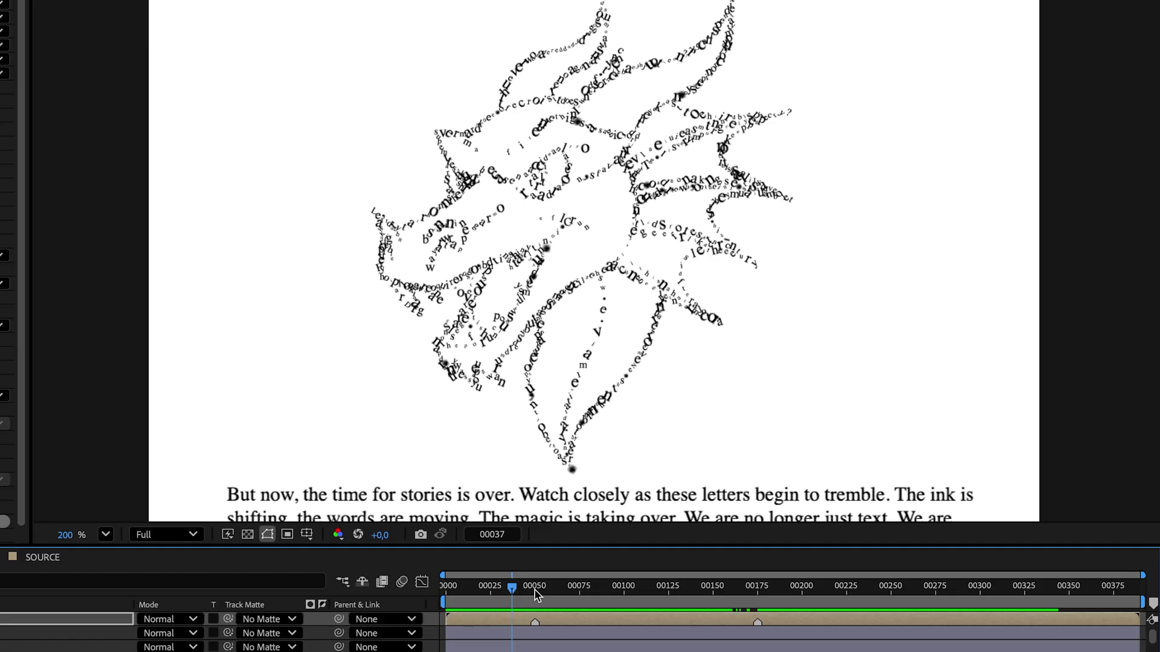
At frame 175, set keyframes for Pastiche Position, Scale and Rotation.
mouse_move(536, 595)
left_mouse_down()
mouse_move(743, 603)
mouse_move(563, 598)
mouse_move(510, 617)
mouse_move(574, 598)
mouse_move(743, 603)
mouse_move(563, 598)
mouse_move(510, 611)
mouse_move(575, 597)
mouse_move(743, 603)
mouse_move(535, 603)
left_mouse_up()
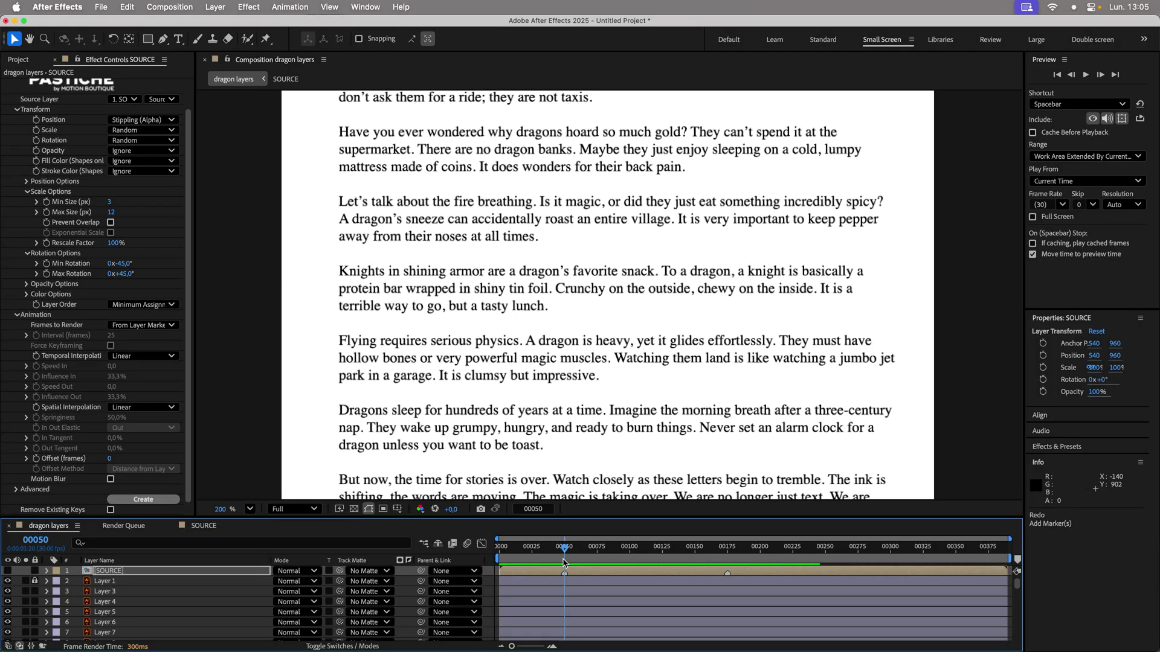
left_click_drag(563, 563, 727, 554)
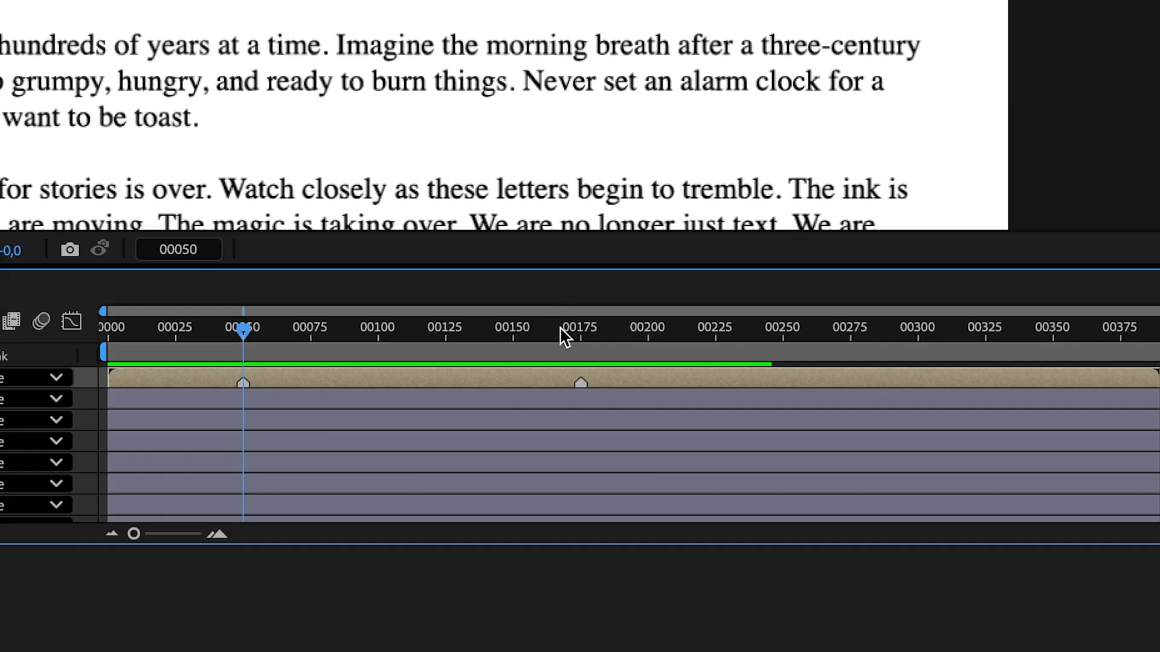
left_click(727, 552)
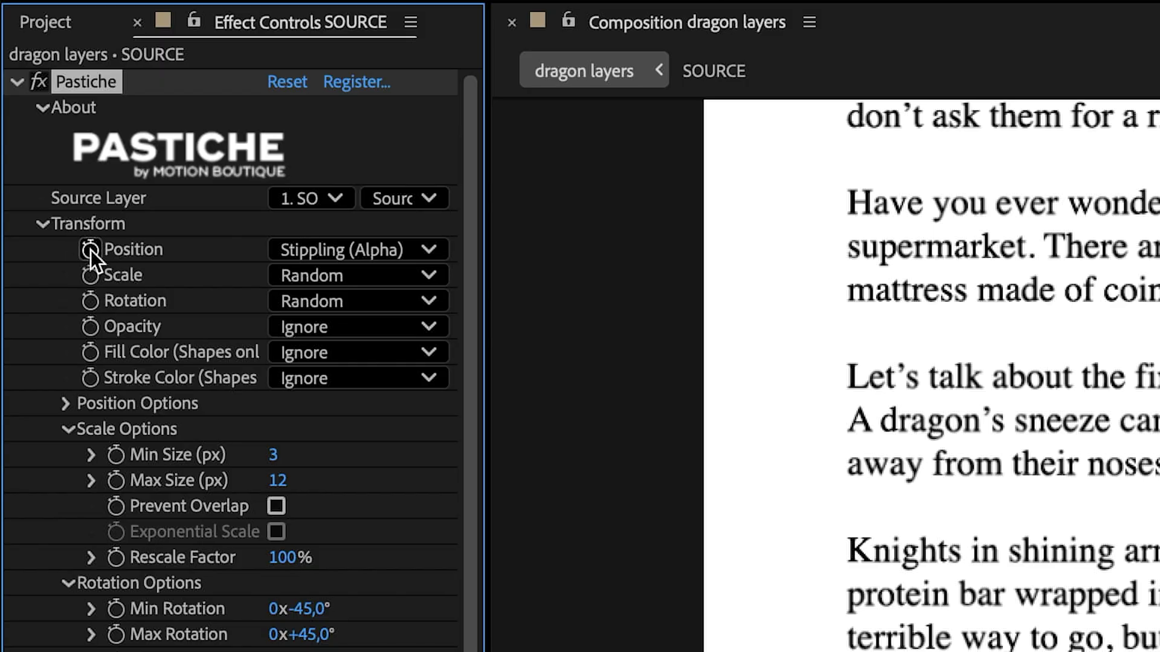
left_click(90, 249)
left_click(90, 275)
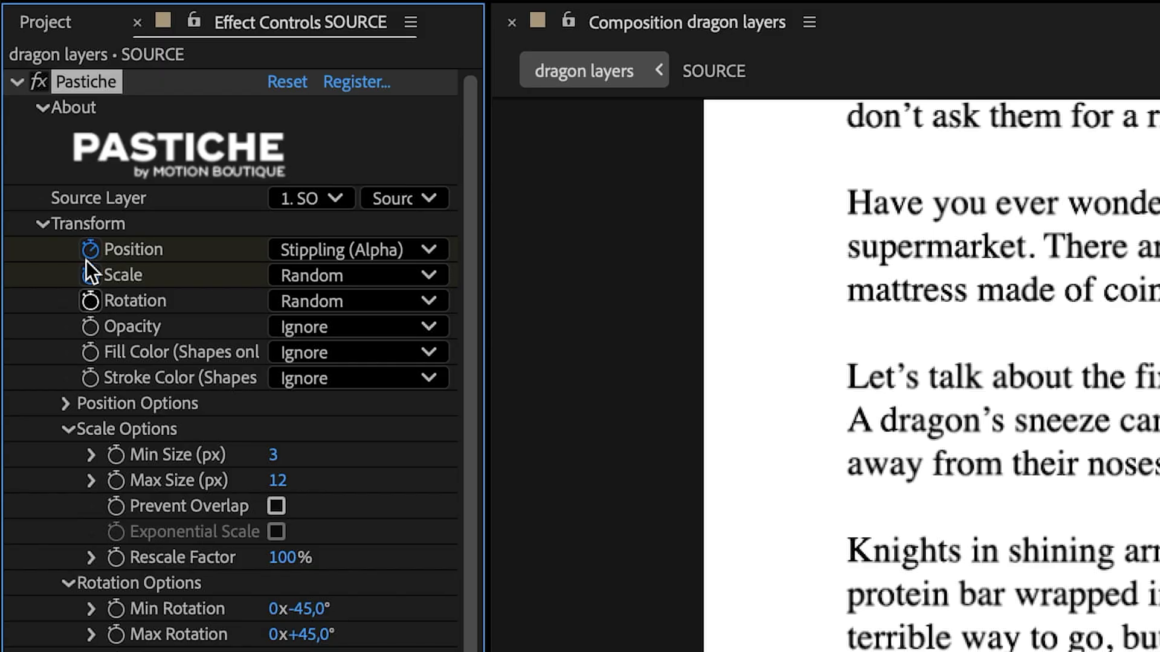
left_click(90, 301)
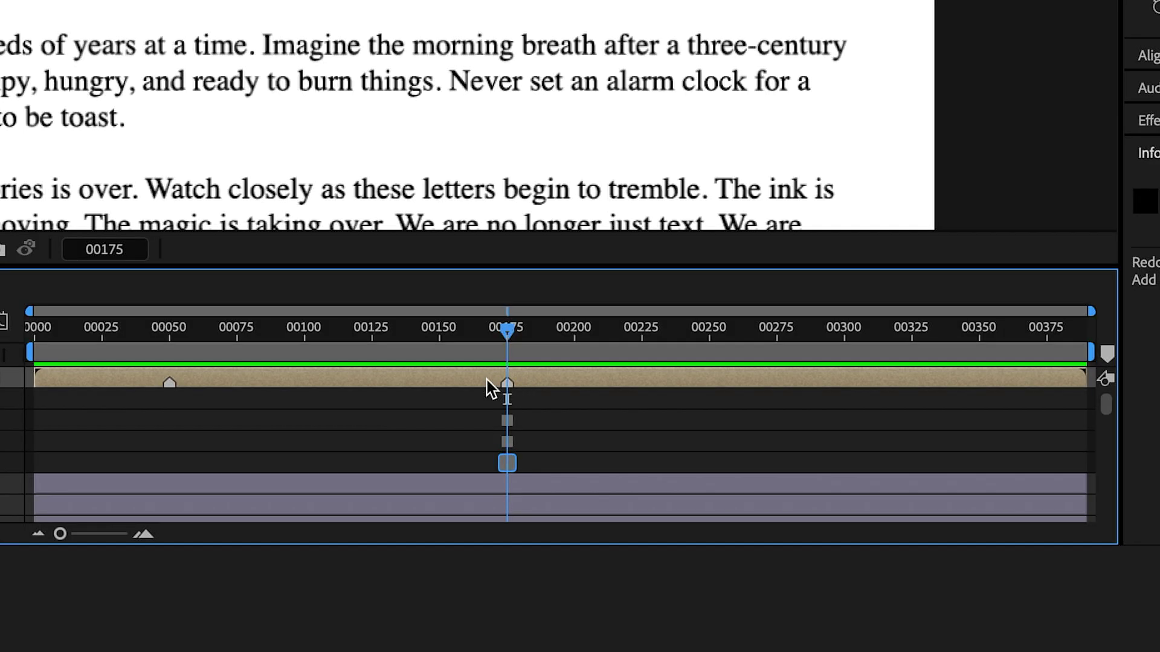
At frame 50, set Position, Scale and Rotation to Use Previous Value and recreate.
left_click_drag(189, 331, 171, 339)
left_click(295, 253)
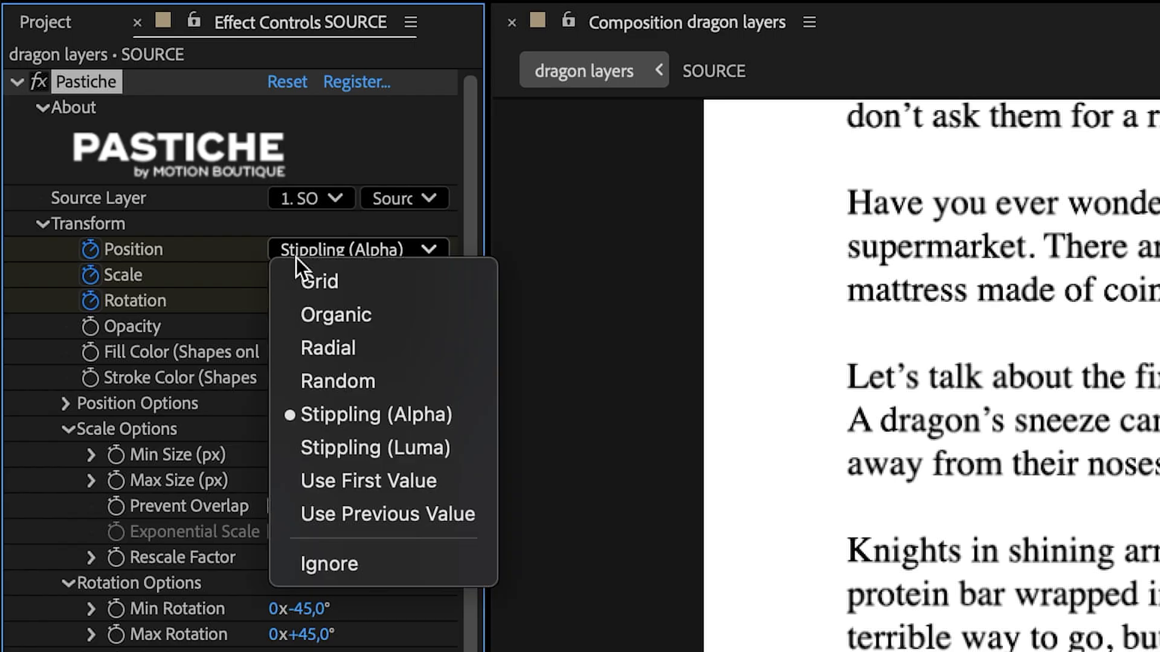
left_click(442, 514)
left_click(386, 275)
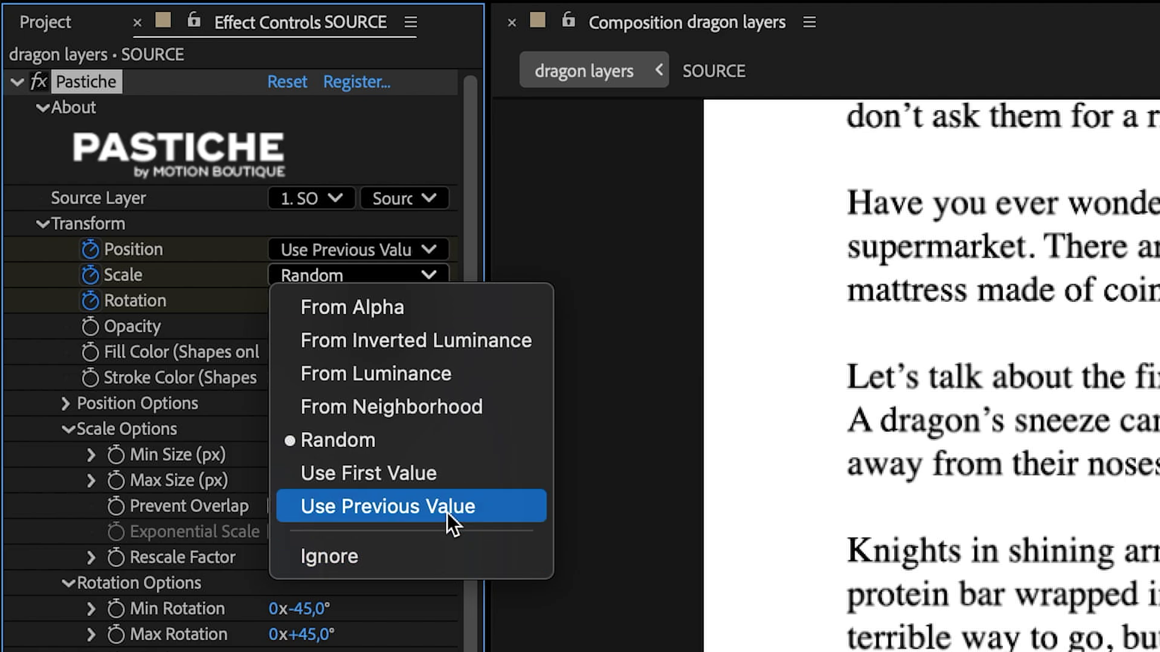
left_click(447, 512)
left_click(389, 310)
left_click(436, 531)
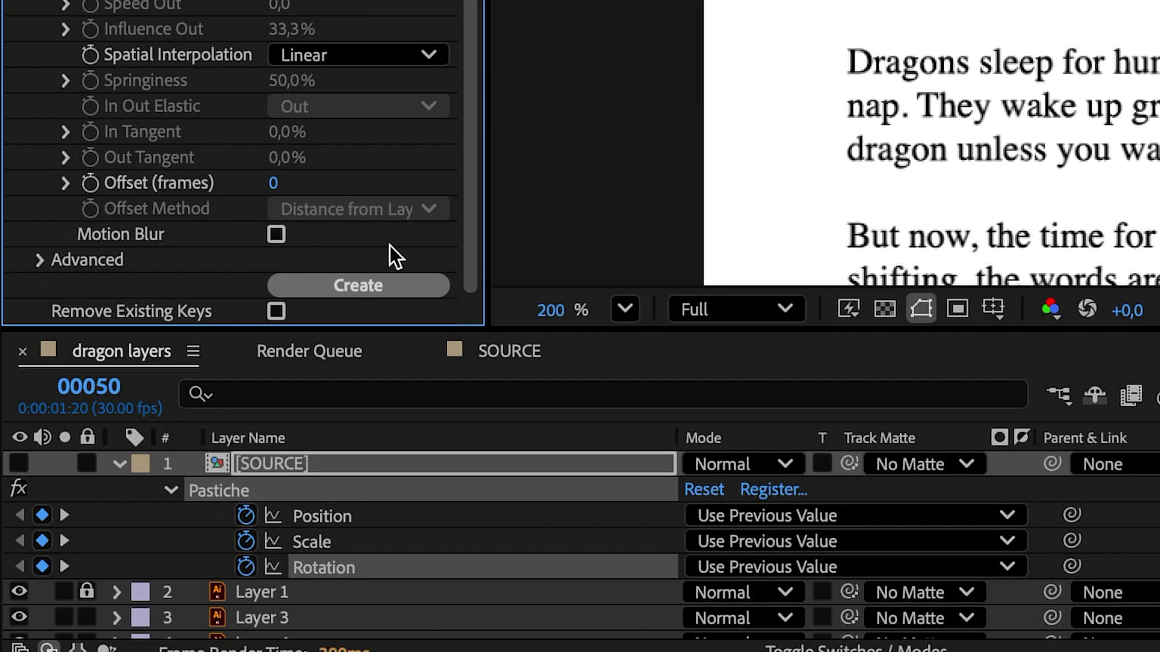
left_click(394, 288)
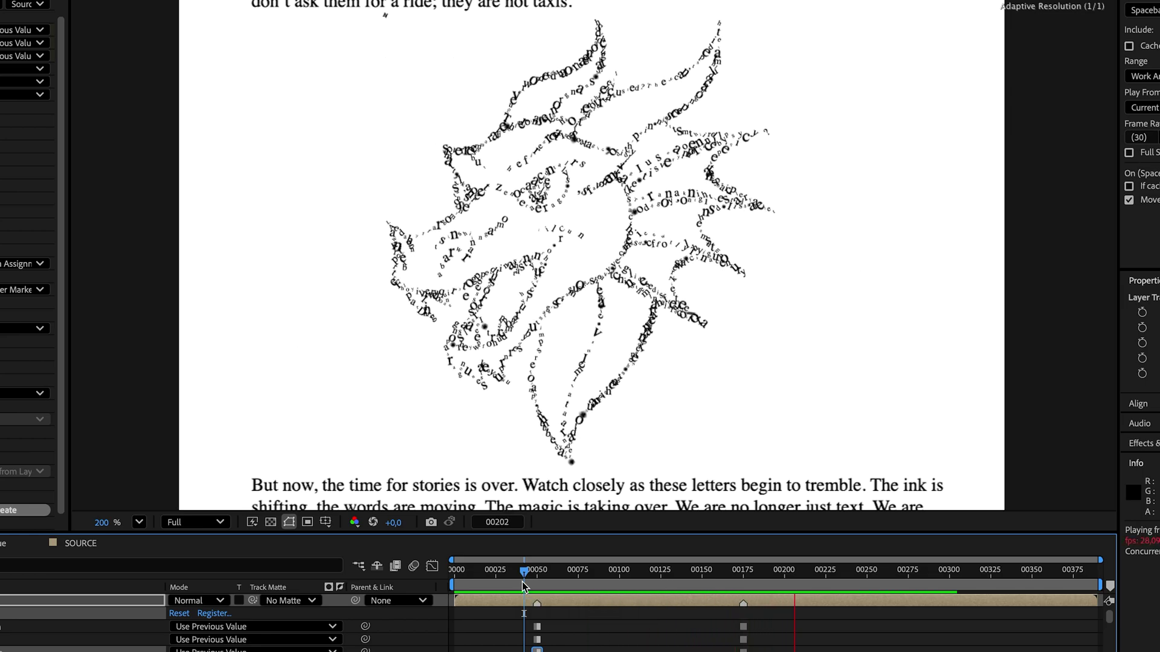
key("space")
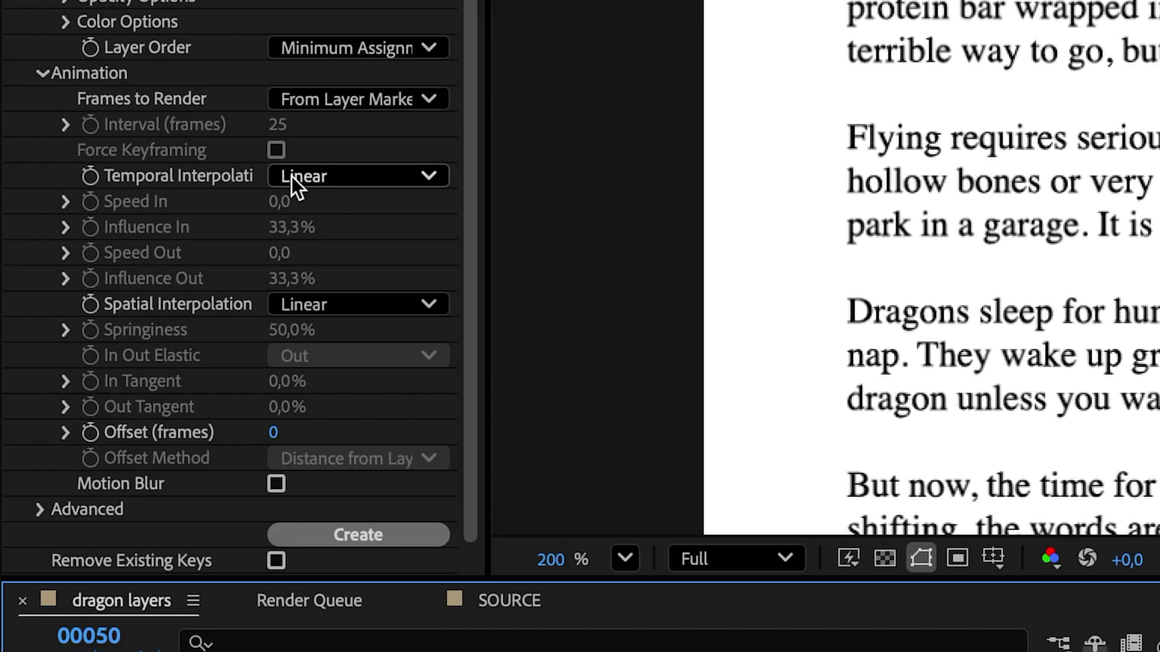
Set temporal interpolation to Ease In and Out, regenerate, and preview the morph.
left_click(124, 355)
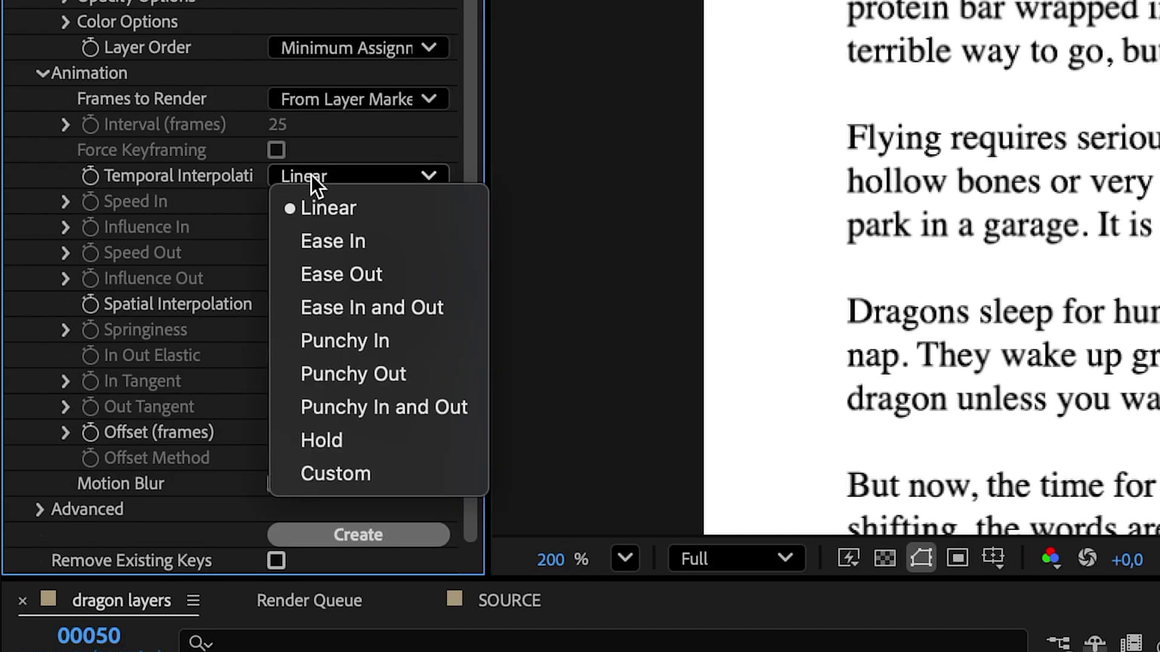
left_click(447, 310)
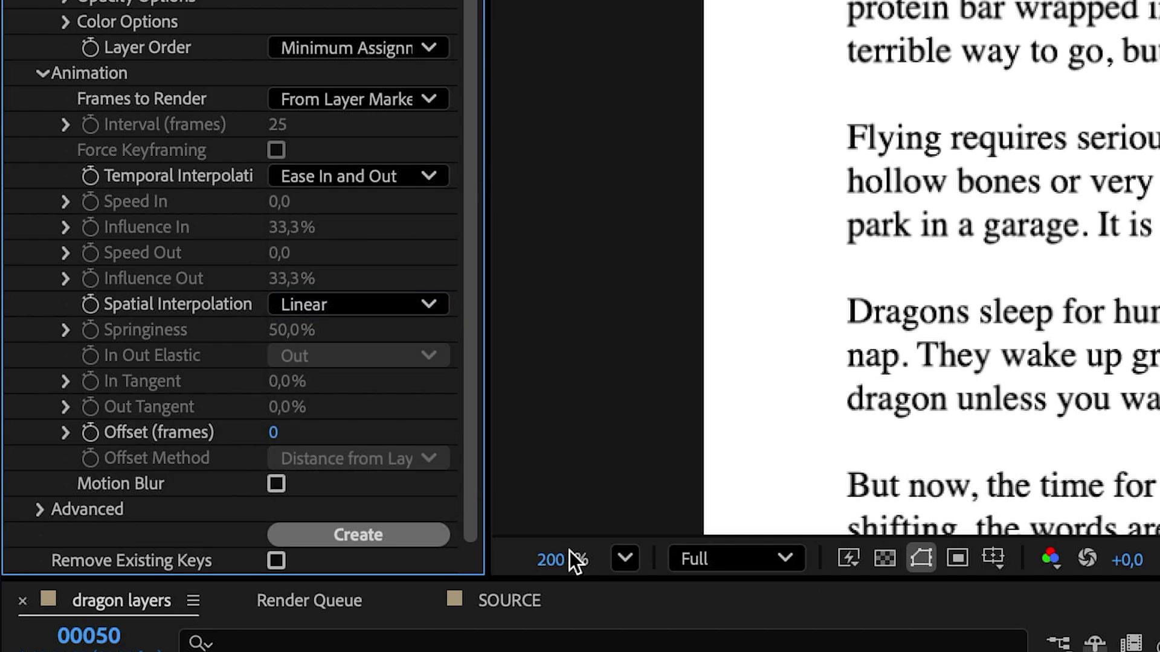
left_click(349, 530)
left_click_drag(539, 574, 715, 581)
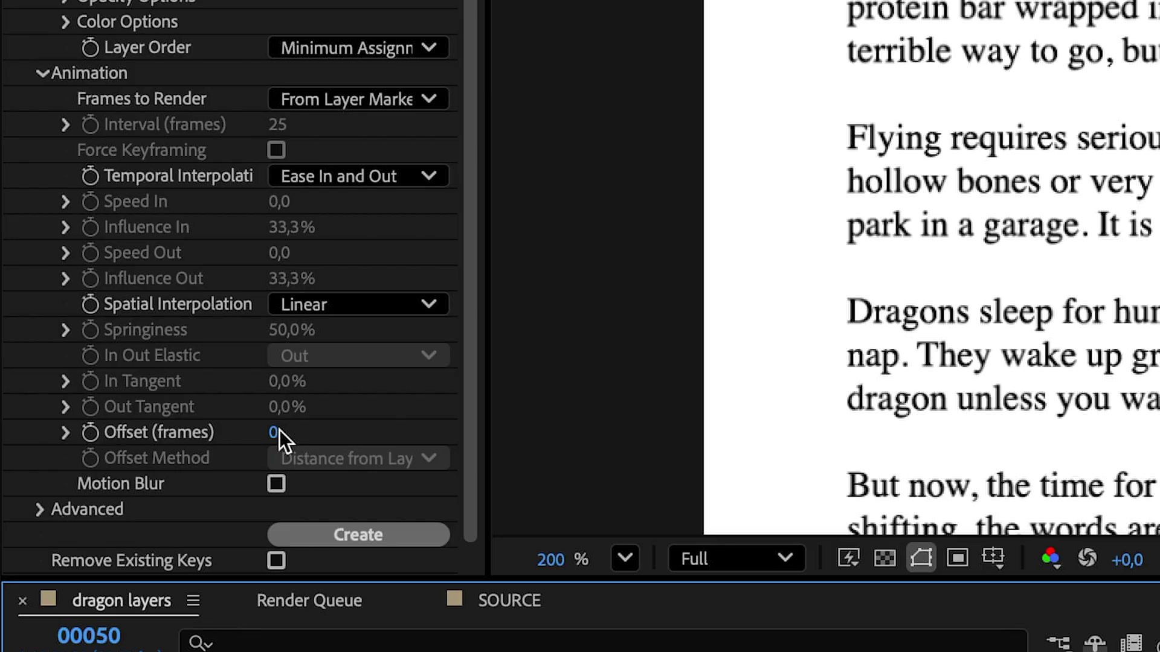
Stagger the letters with a 50-frame offset, regenerate, and play the preview.
left_click(276, 431)
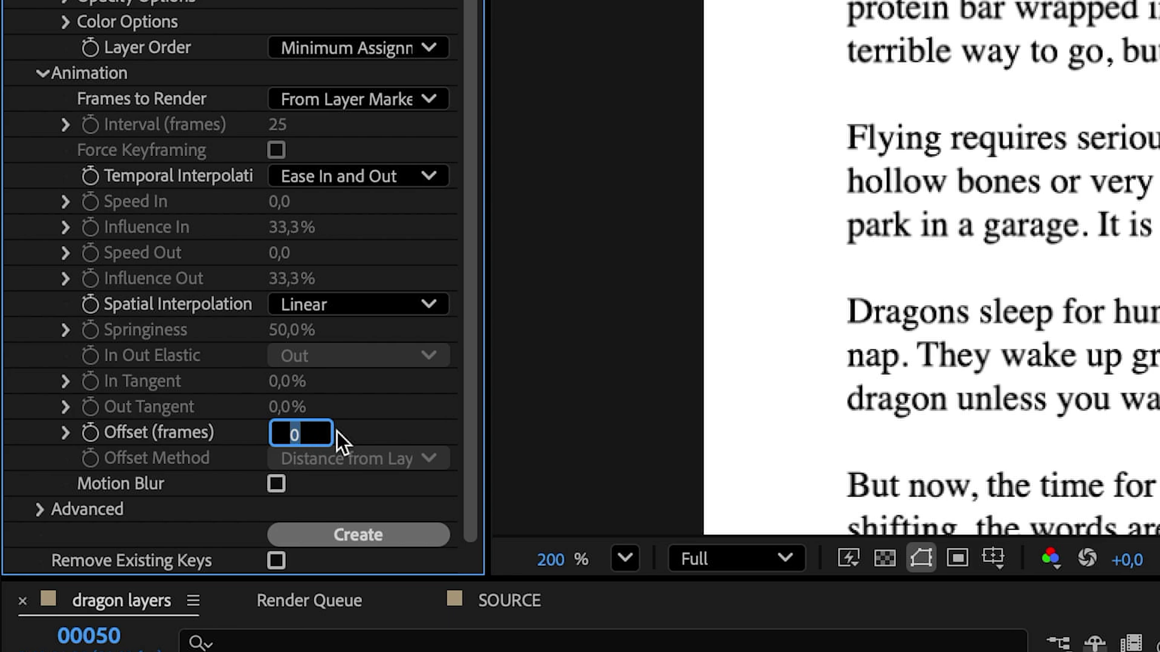
type("50")
key("Return")
left_click(359, 534)
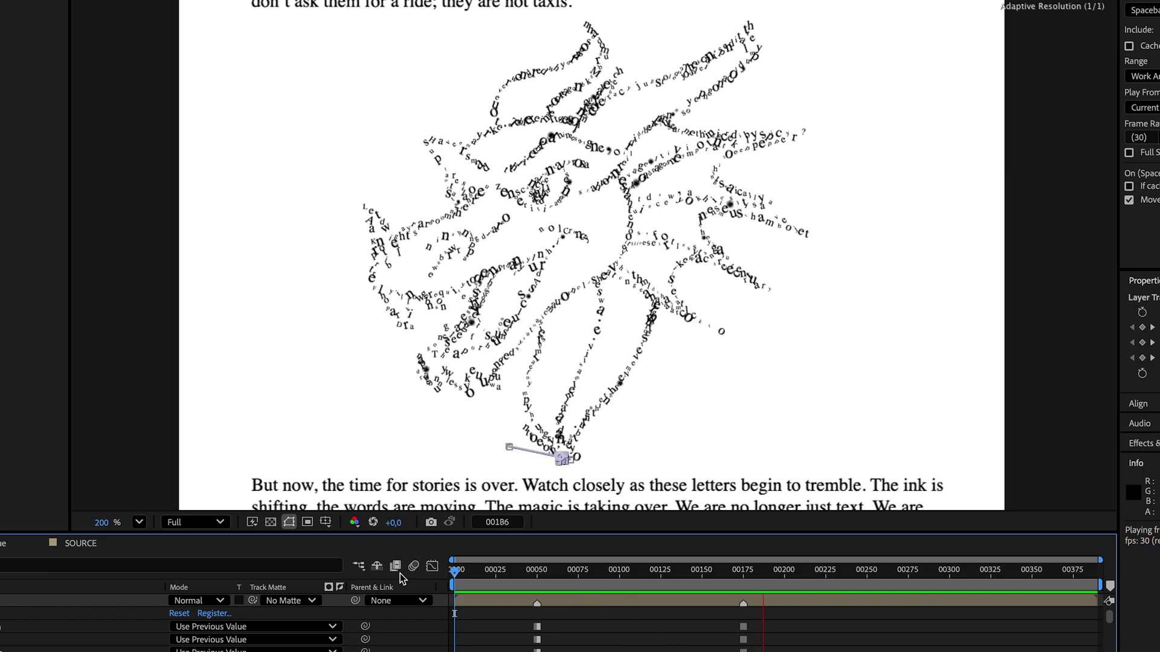
left_click(647, 645)
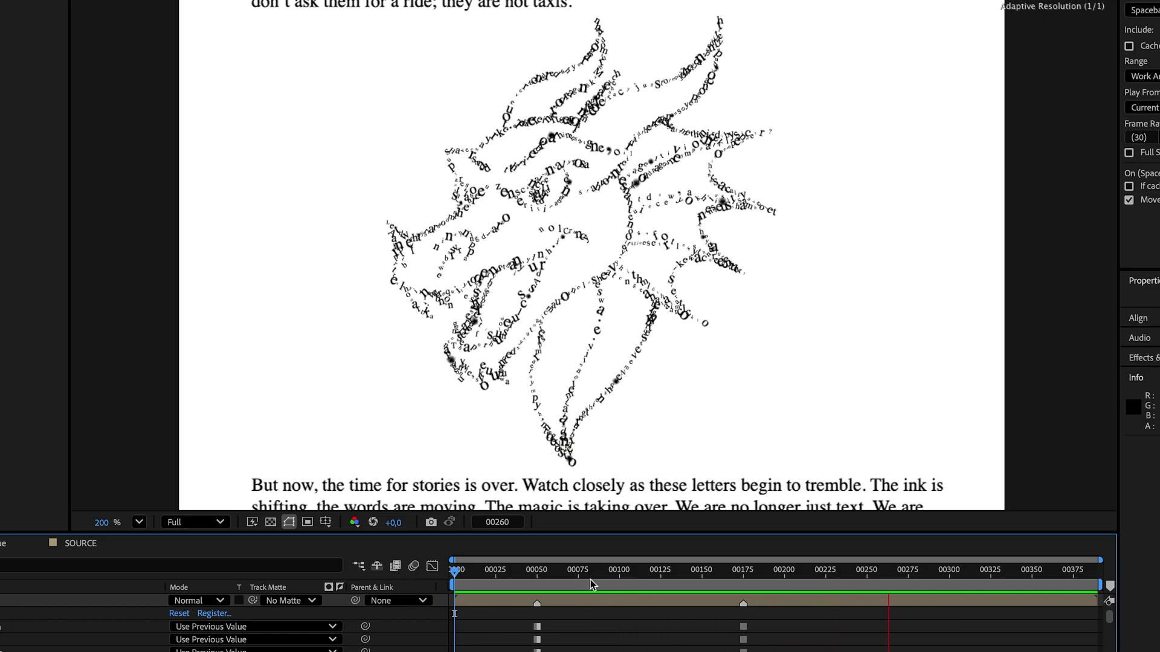
left_click_drag(590, 579, 541, 575)
key("space")
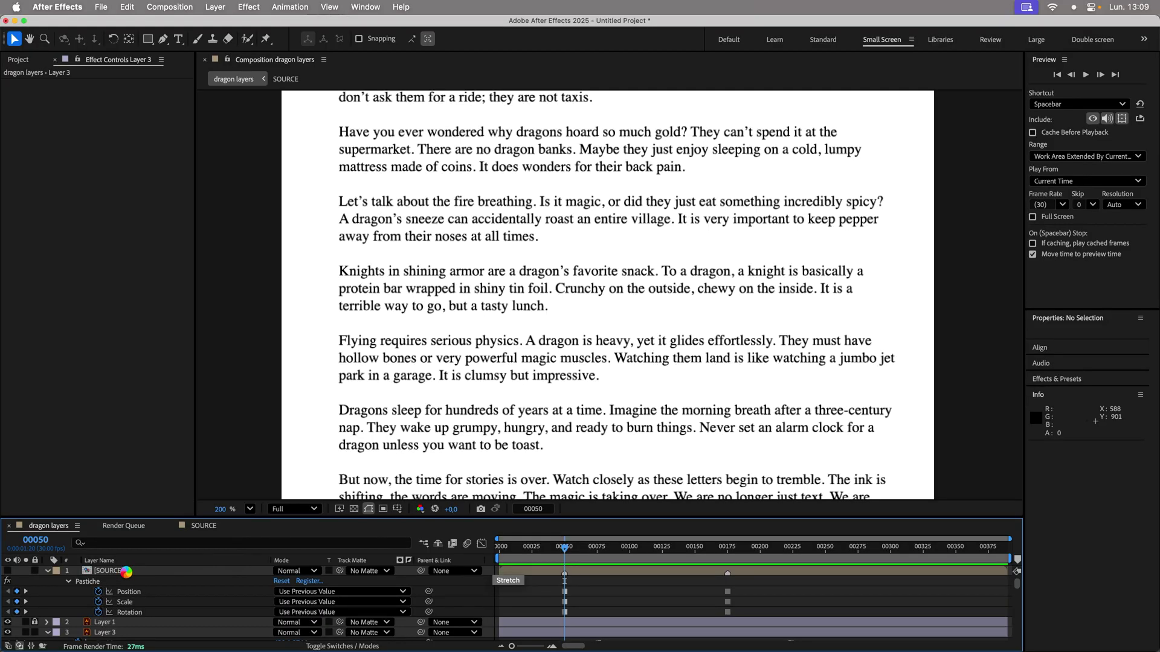
Keyframe the Pastiche offset at 50 frames, then set it to 100 at frame 175.
left_click(126, 572)
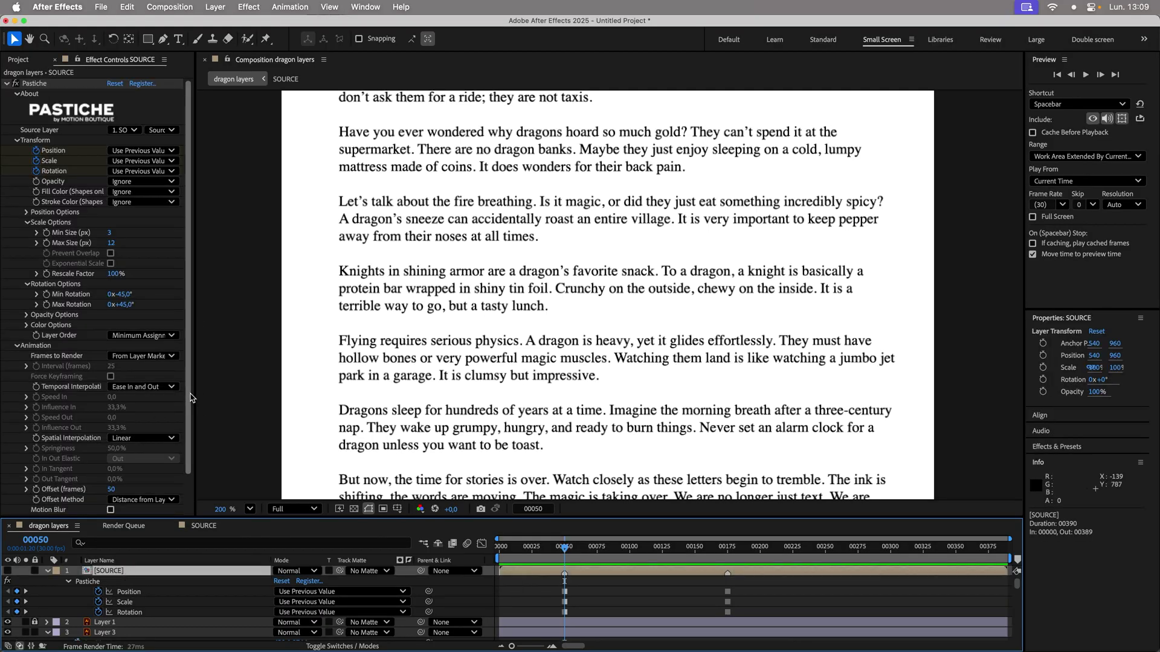
scroll(183, 470, "down", 3)
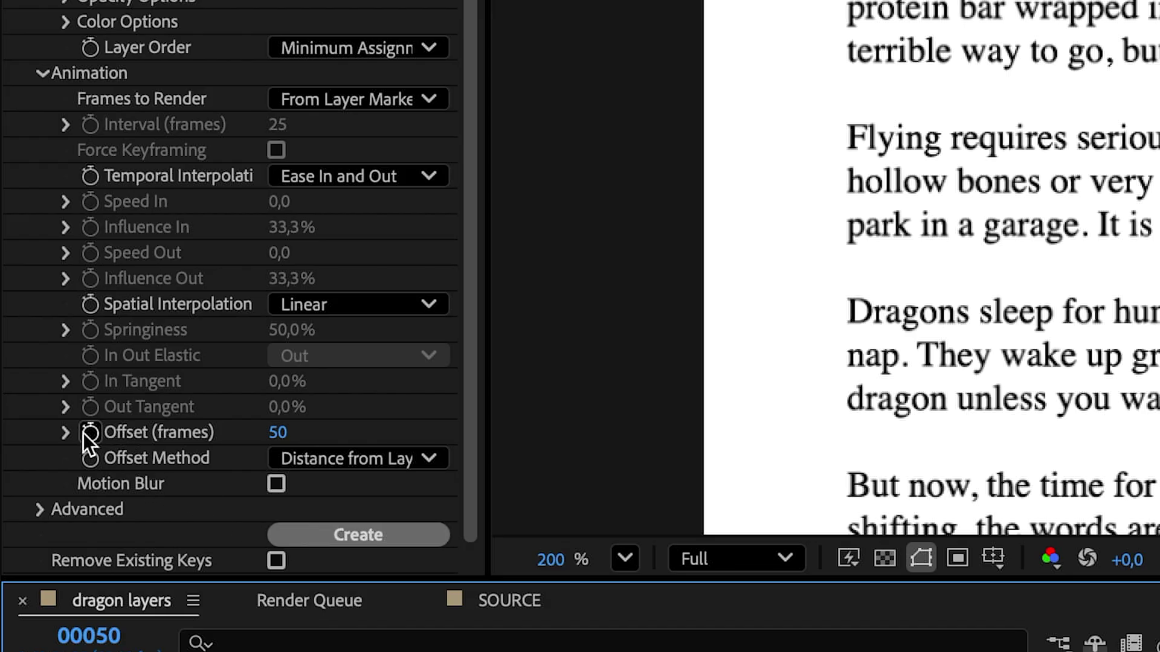
left_click(37, 459)
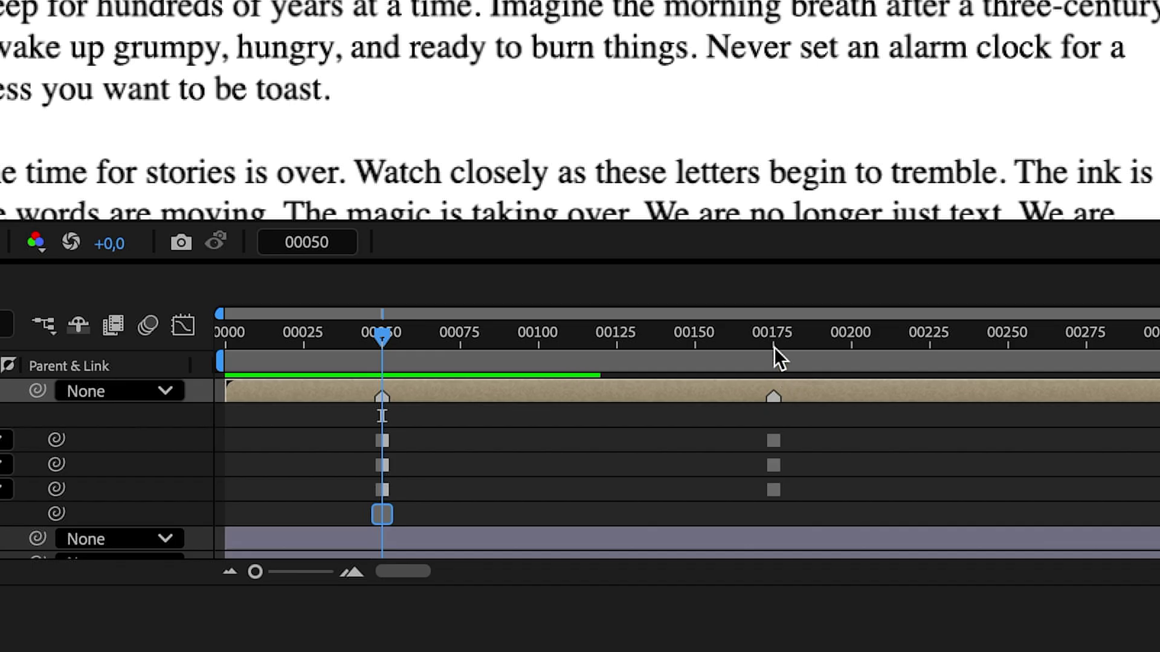
left_click(777, 350)
left_click(281, 432)
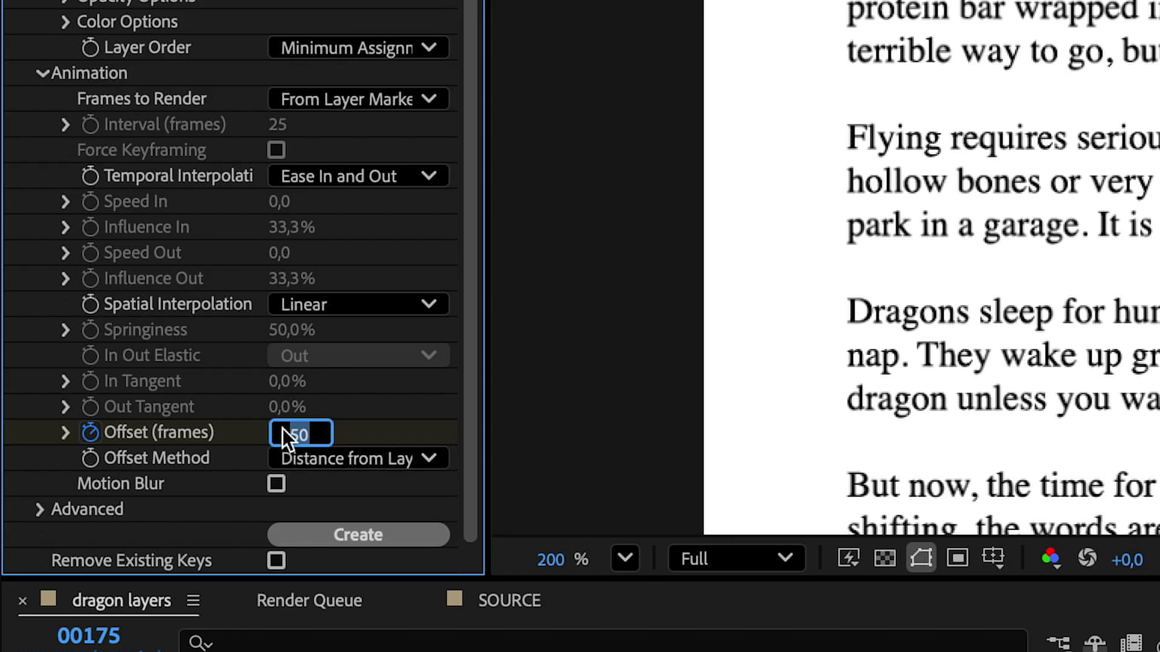
type("100")
key("Return")
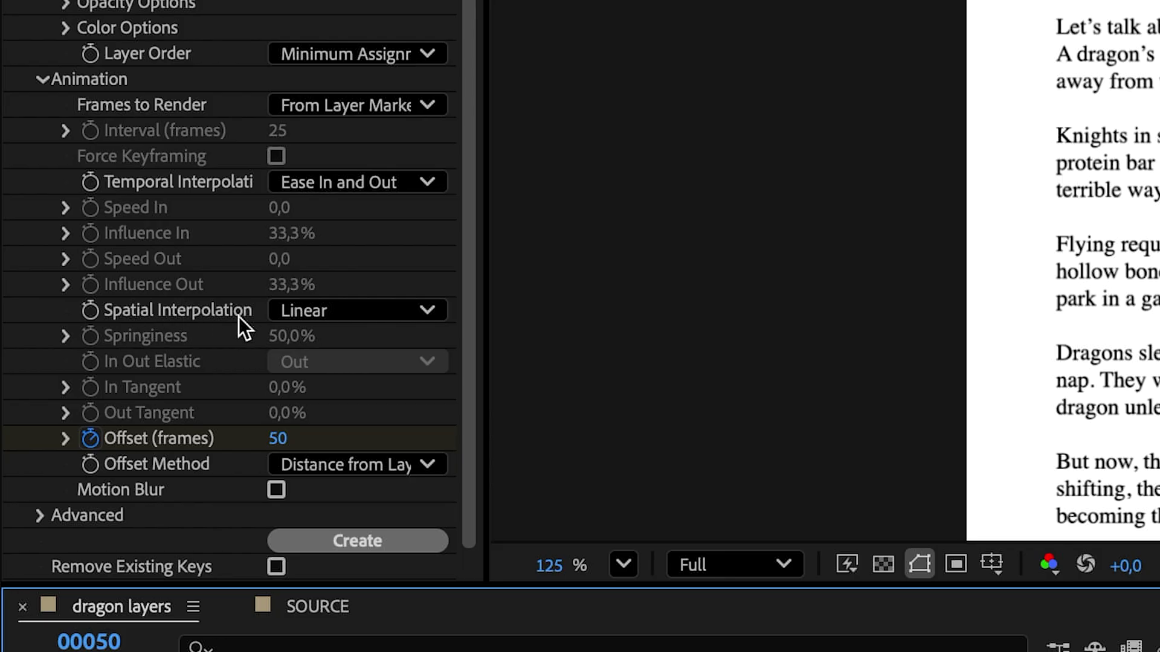
Set spatial interpolation to Custom with -20% in and 20% out tangents, and generate.
left_click(350, 314)
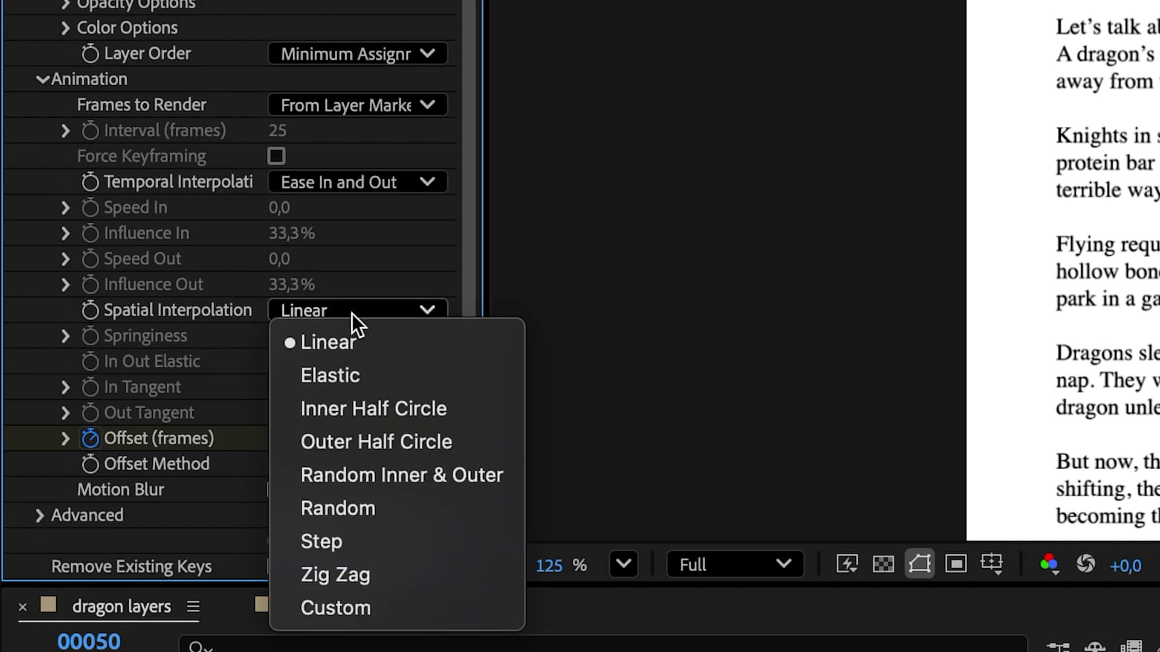
left_click(412, 608)
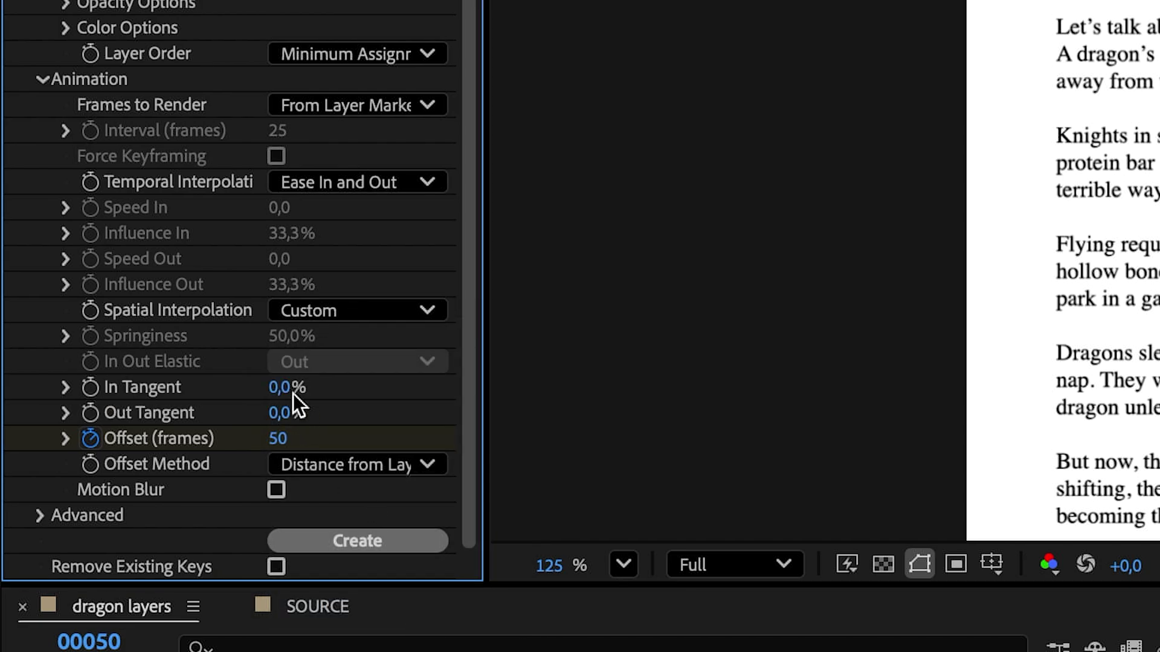
left_click(292, 389)
type("-20")
key("Tab")
type("2")
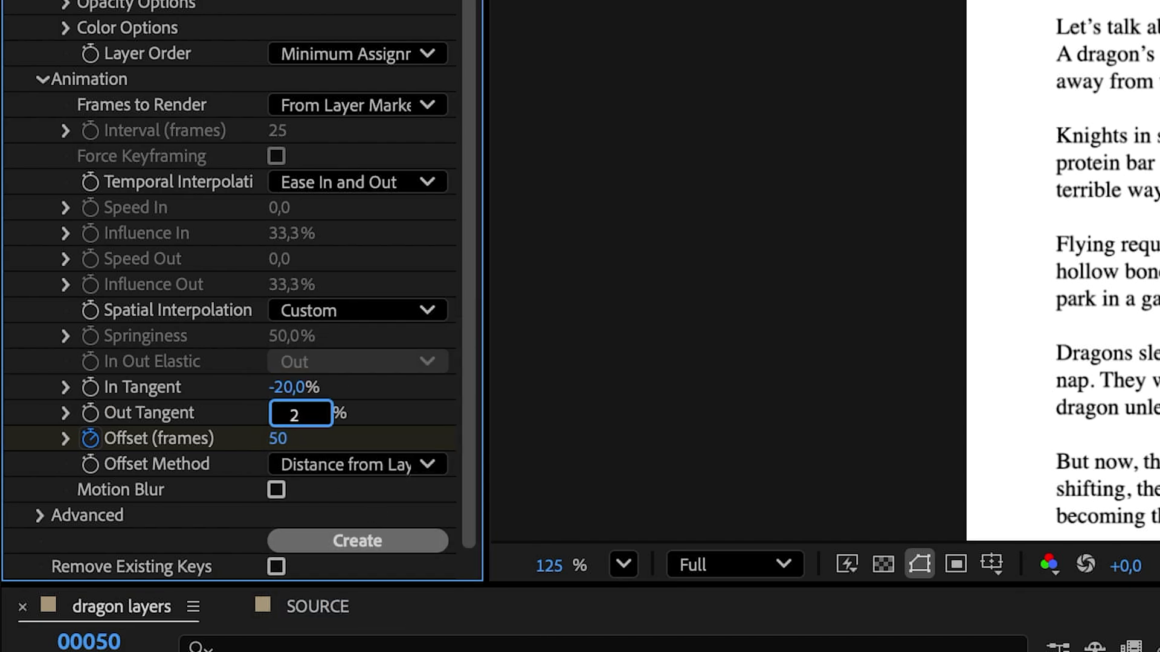
type("0")
key("Return")
left_click(403, 546)
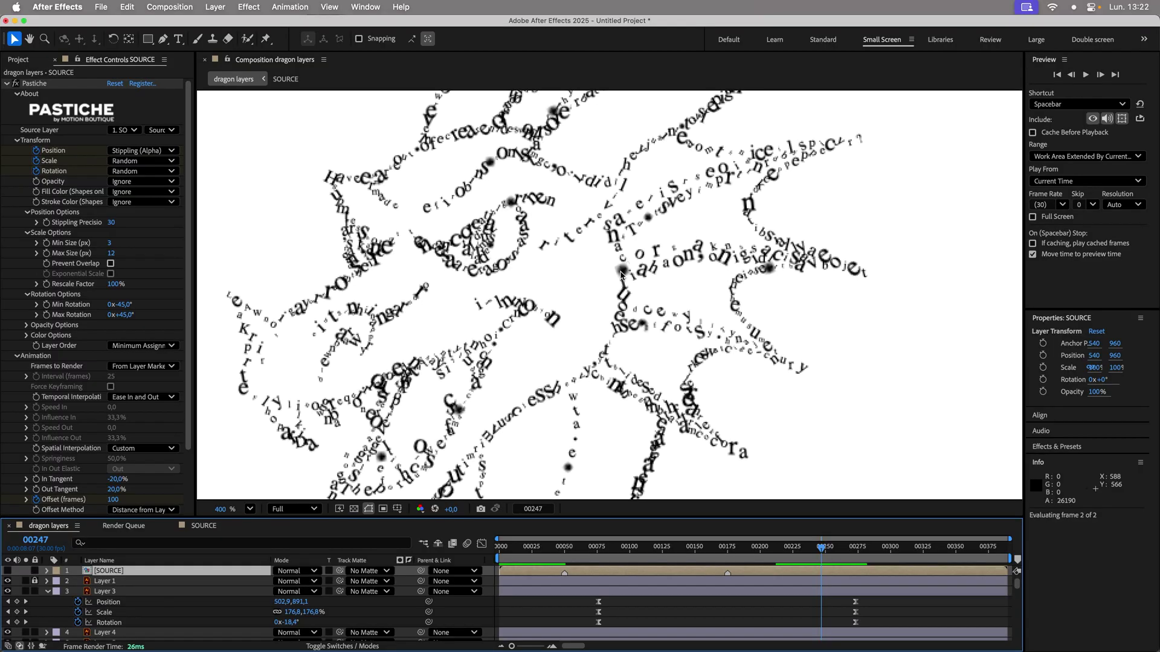
Select the comma, period and hyphen layers to inspect their motion paths, then check Layer 3's scale.
scroll(621, 273, "down", 2)
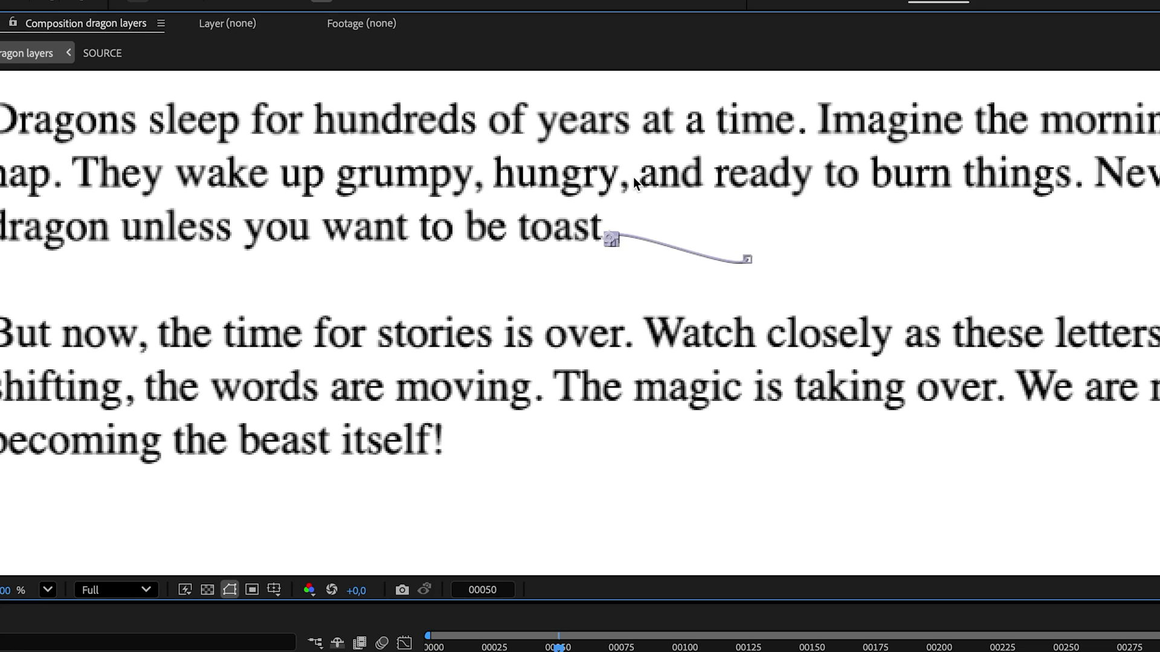
left_click(627, 181, "shift")
left_click(477, 185, "shift")
left_click(60, 185, "shift")
left_click(803, 130, "shift")
left_click(1078, 184, "shift")
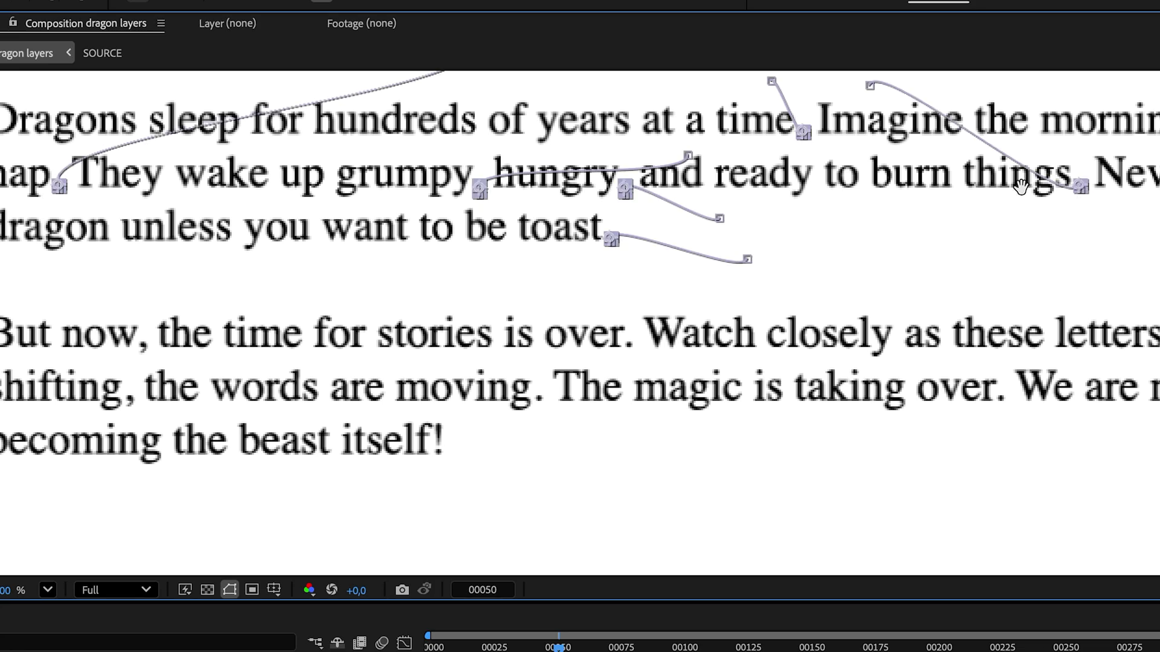
left_click_drag(1022, 184, 381, 257)
left_click(901, 197, "shift")
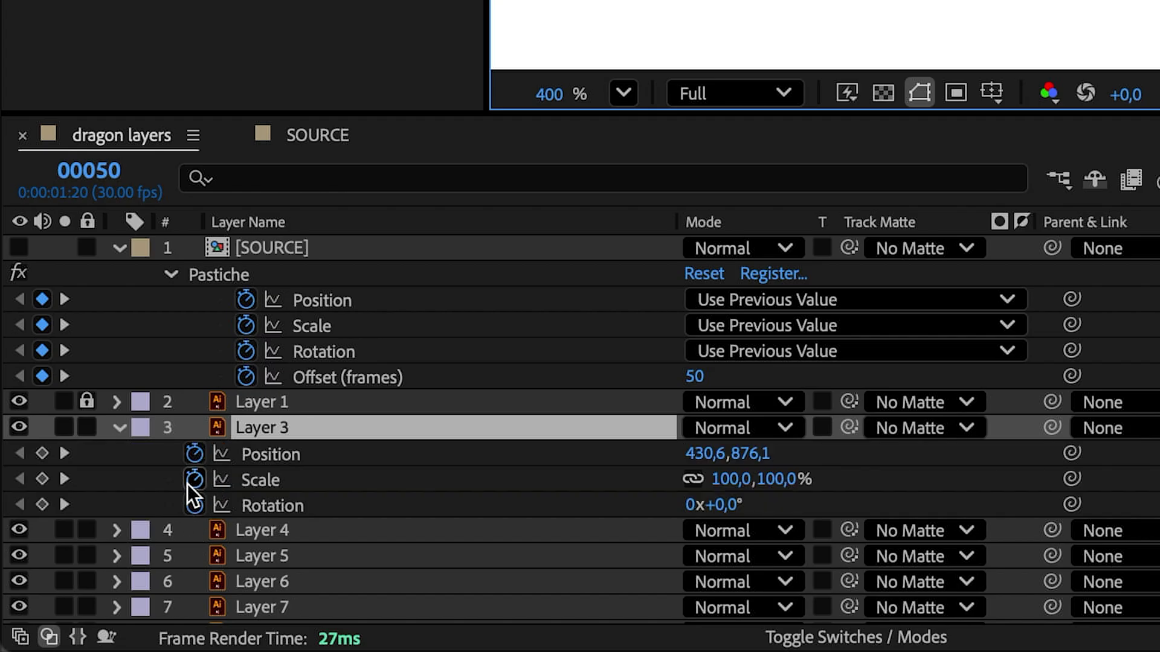
left_click(189, 484)
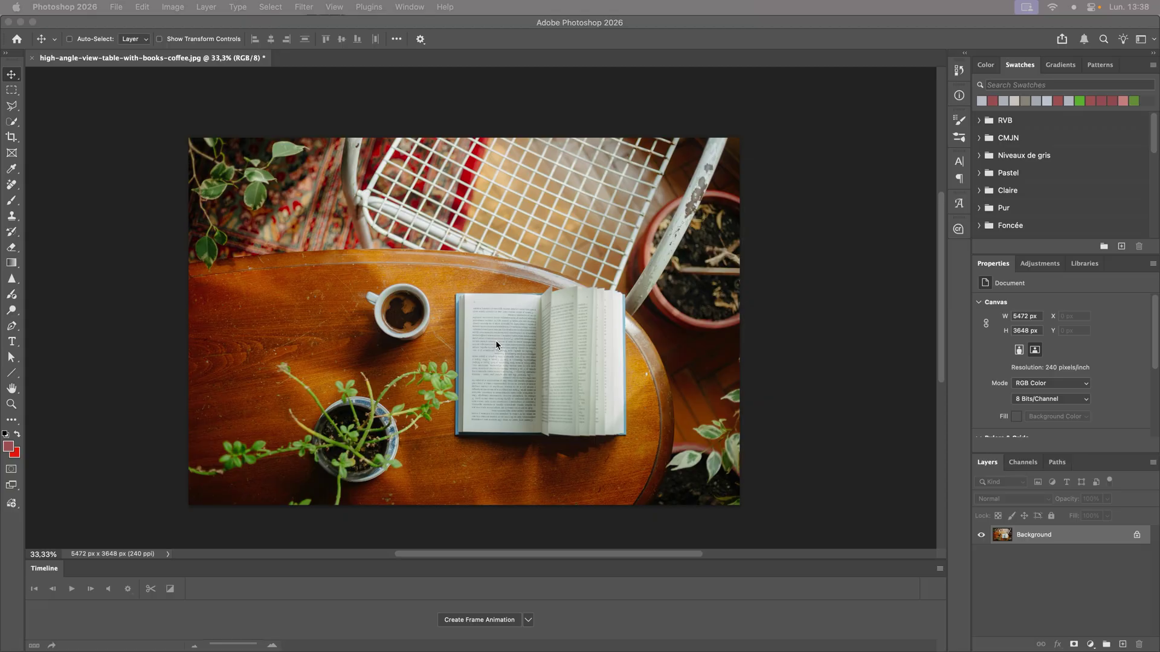
Zoom the book photo to 100% and marquee-select the left page.
left_click(496, 345)
key("super+plus")
key("super+plus")
key("super+plus")
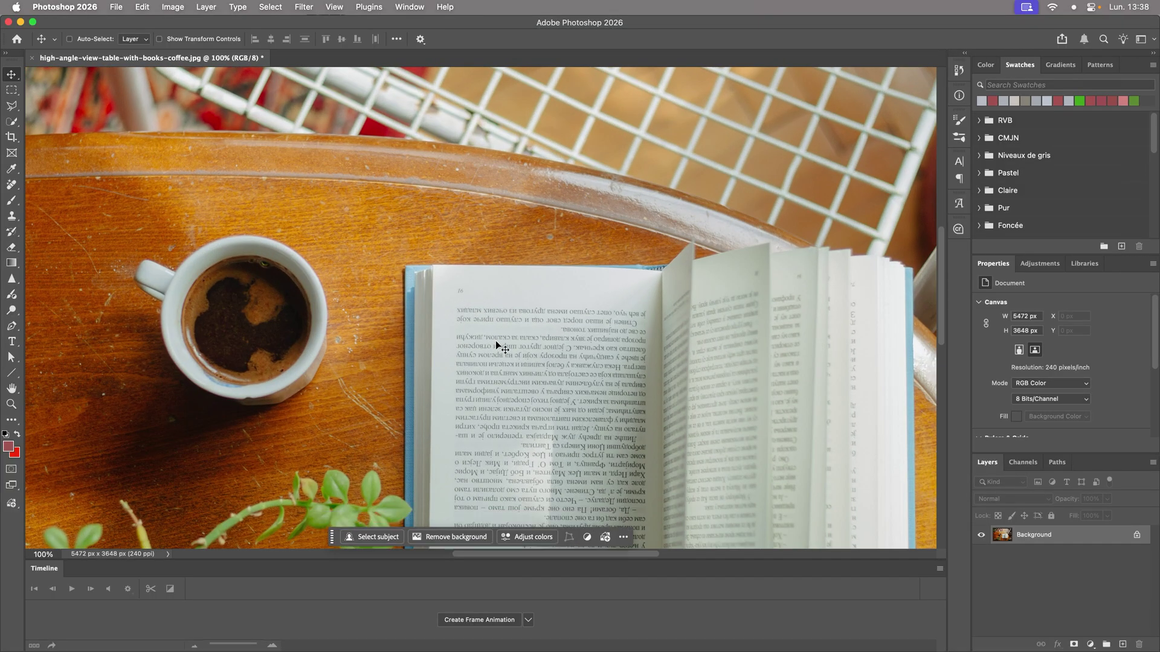
scroll(496, 344, "down", 5)
scroll(496, 344, "right", 3)
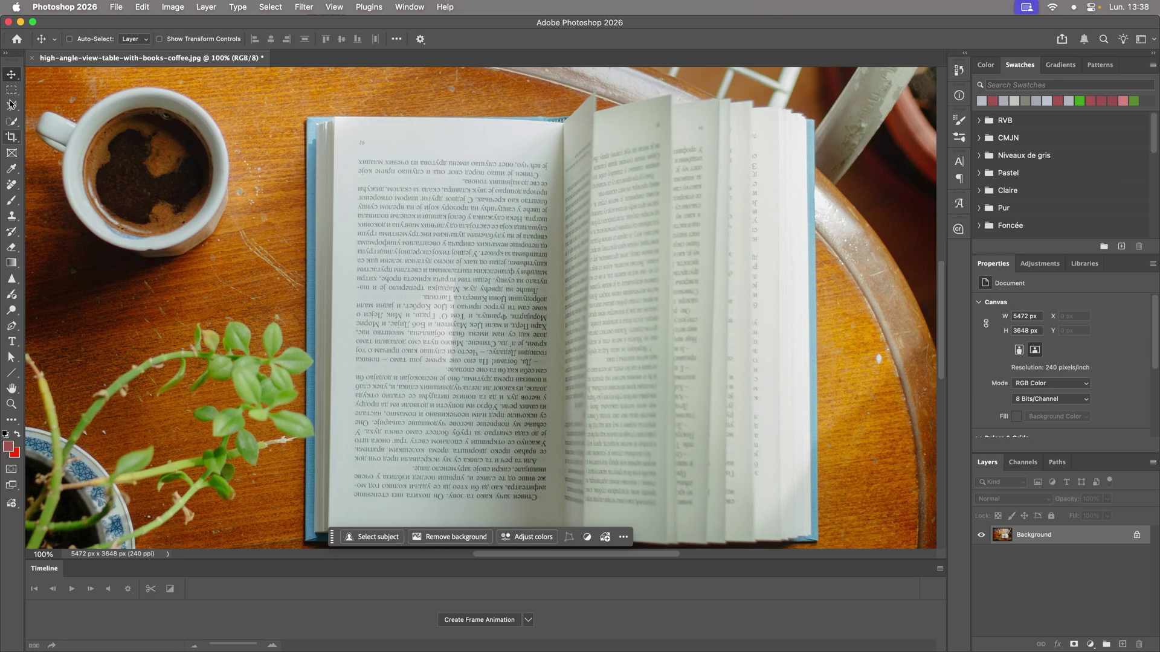
left_click(13, 91)
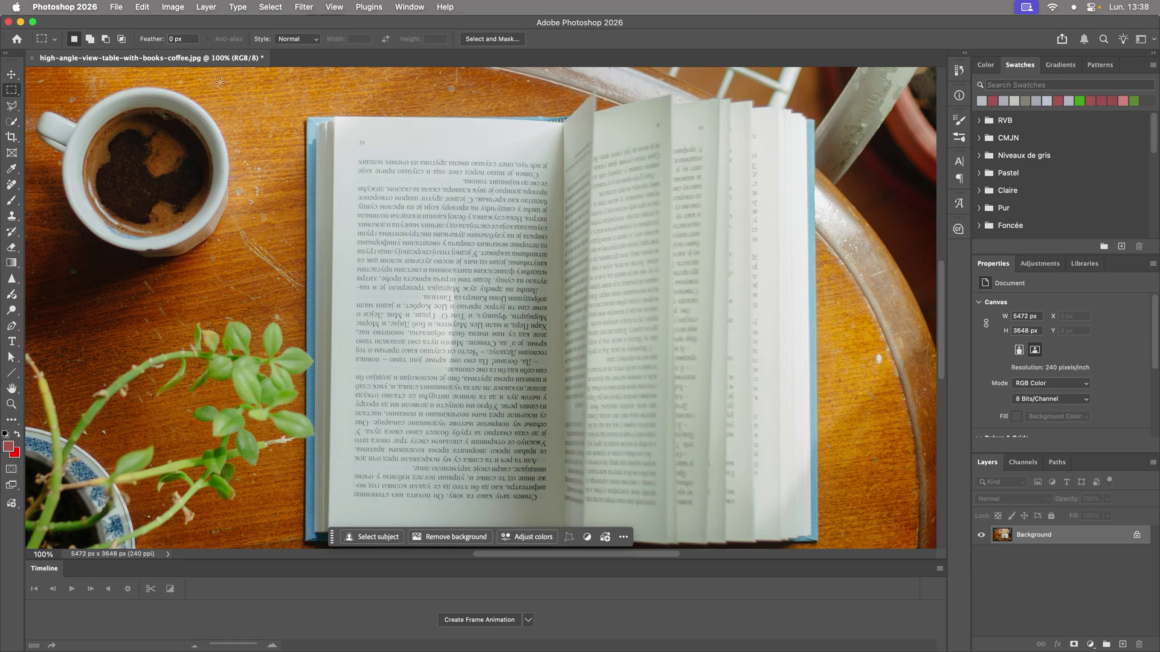
left_click_drag(213, 82, 566, 343)
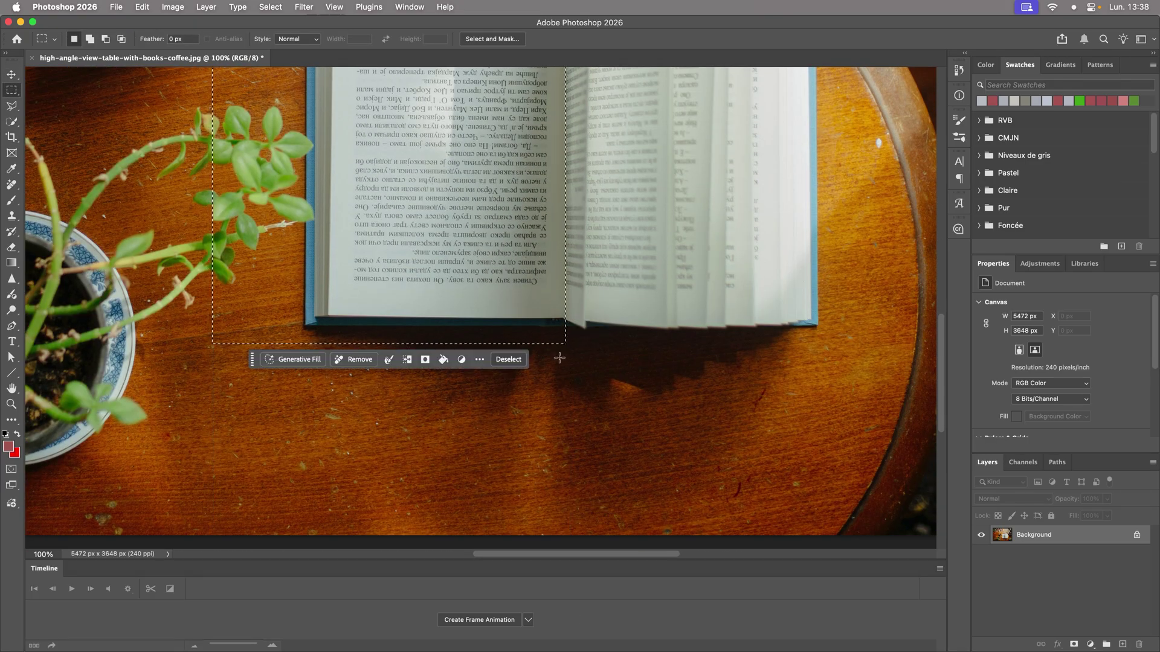
scroll(559, 358, "up", 5)
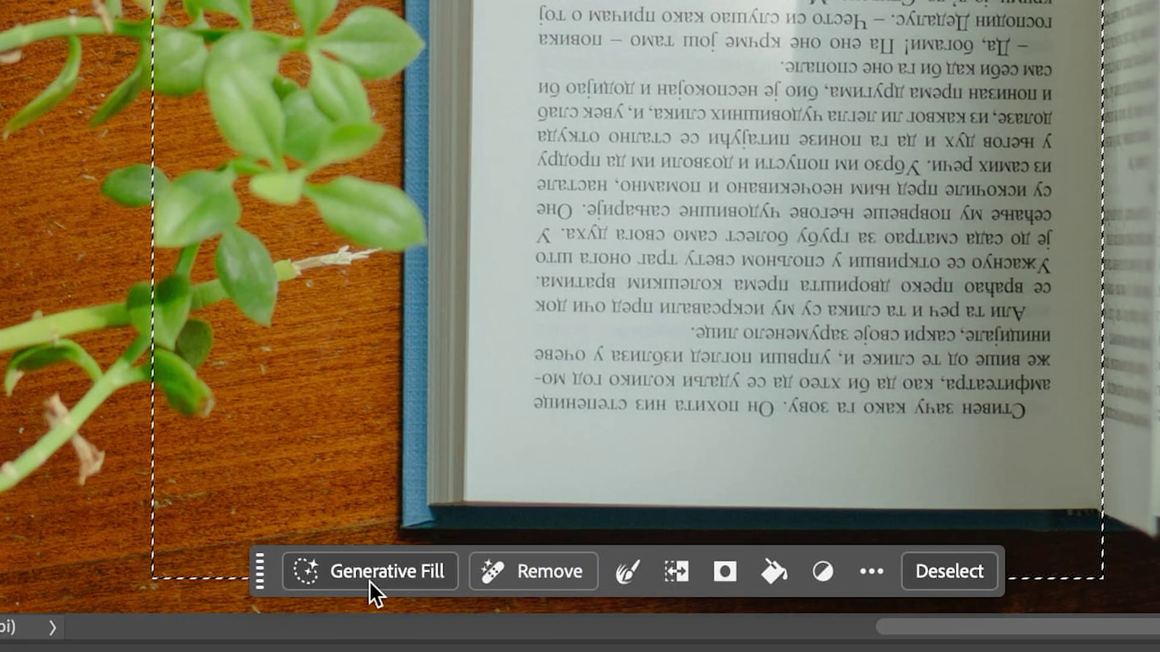
Generative Fill 'remove text from page' with FLUX Kontext Pro, then import the photo into After Effects.
left_click(369, 581)
type("remove text ")
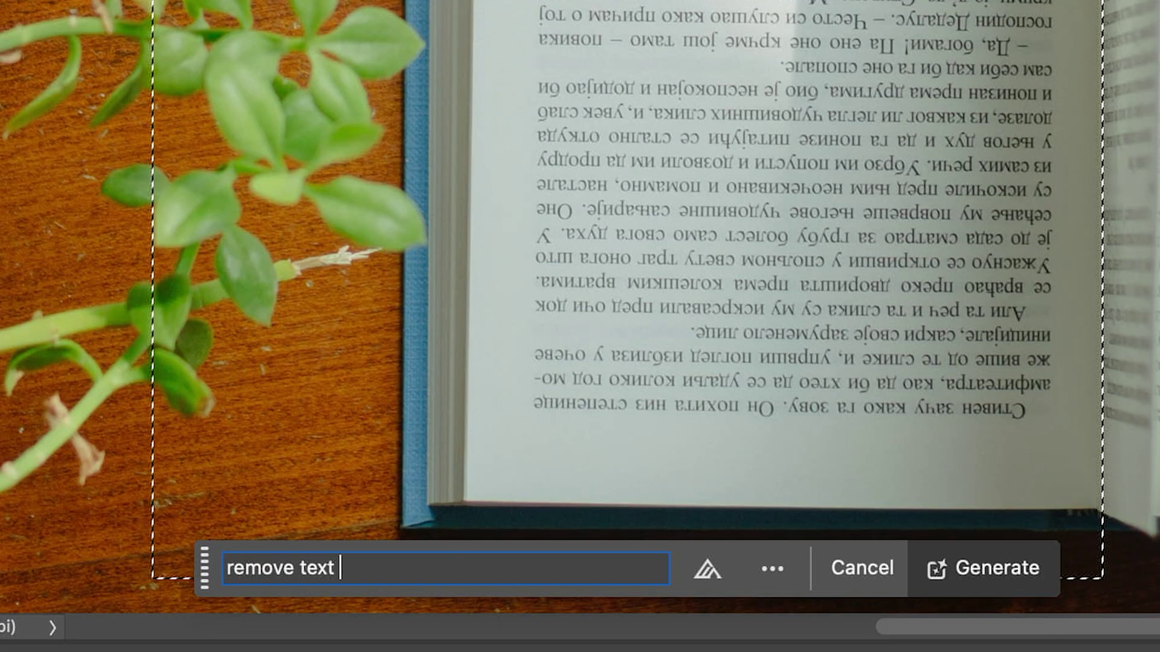
type("from page")
left_click(720, 581)
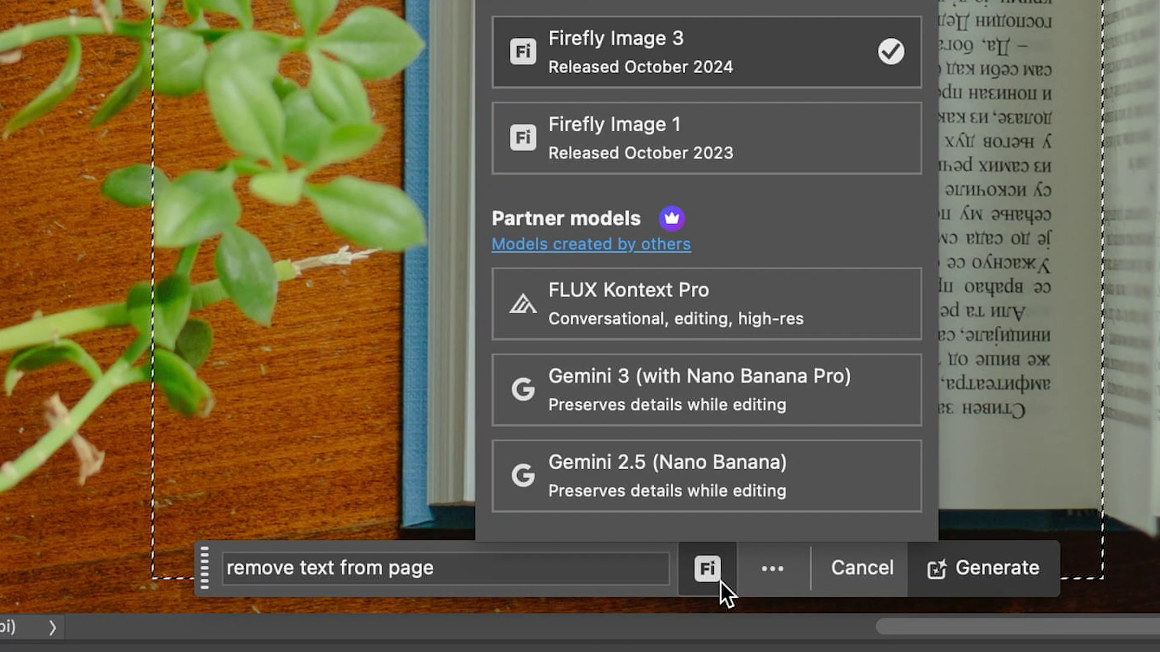
left_click(602, 295)
left_click(976, 583)
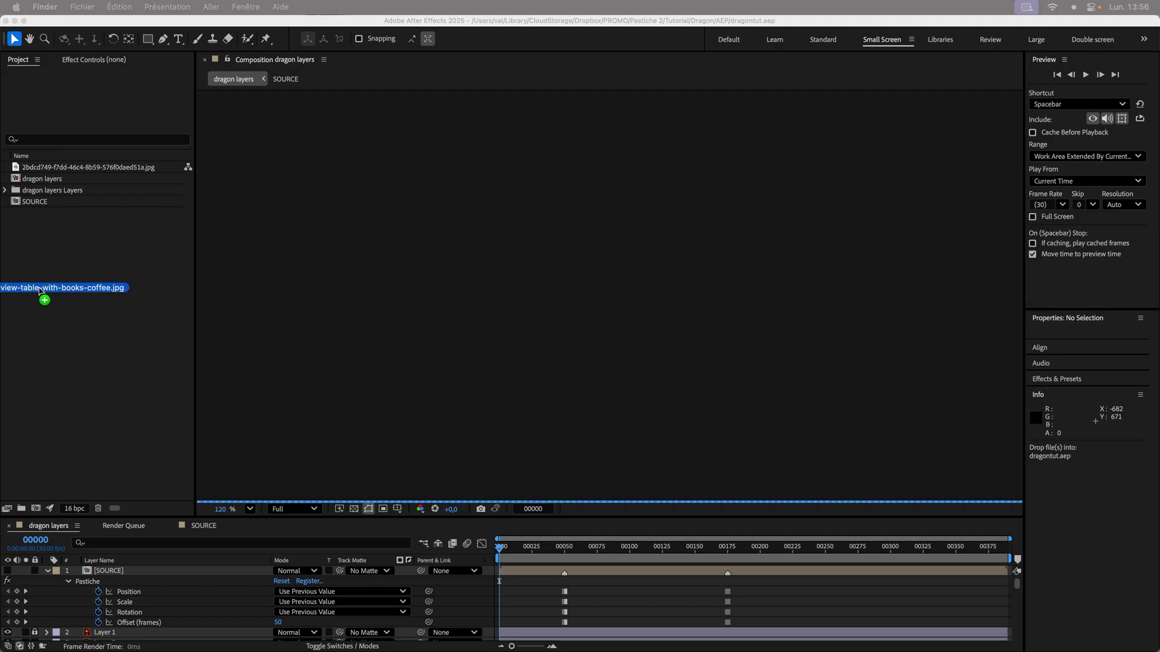
left_click_drag(42, 300, 56, 292)
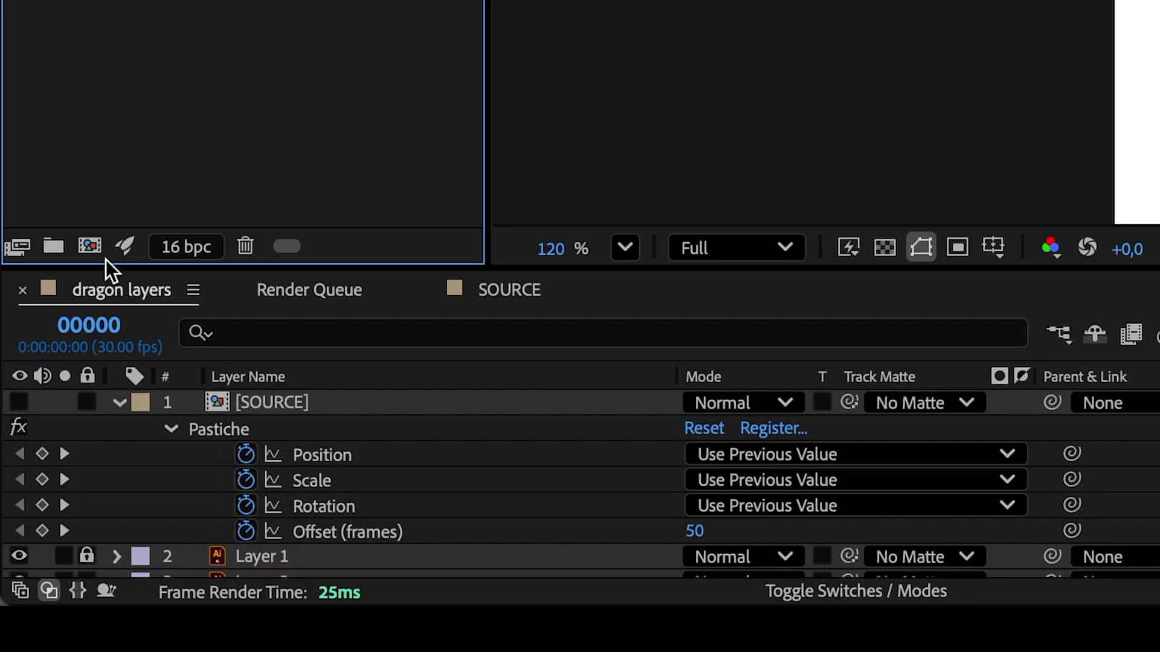
Create the Final Dragon composition and rotate the book photo 180°.
left_click(35, 509)
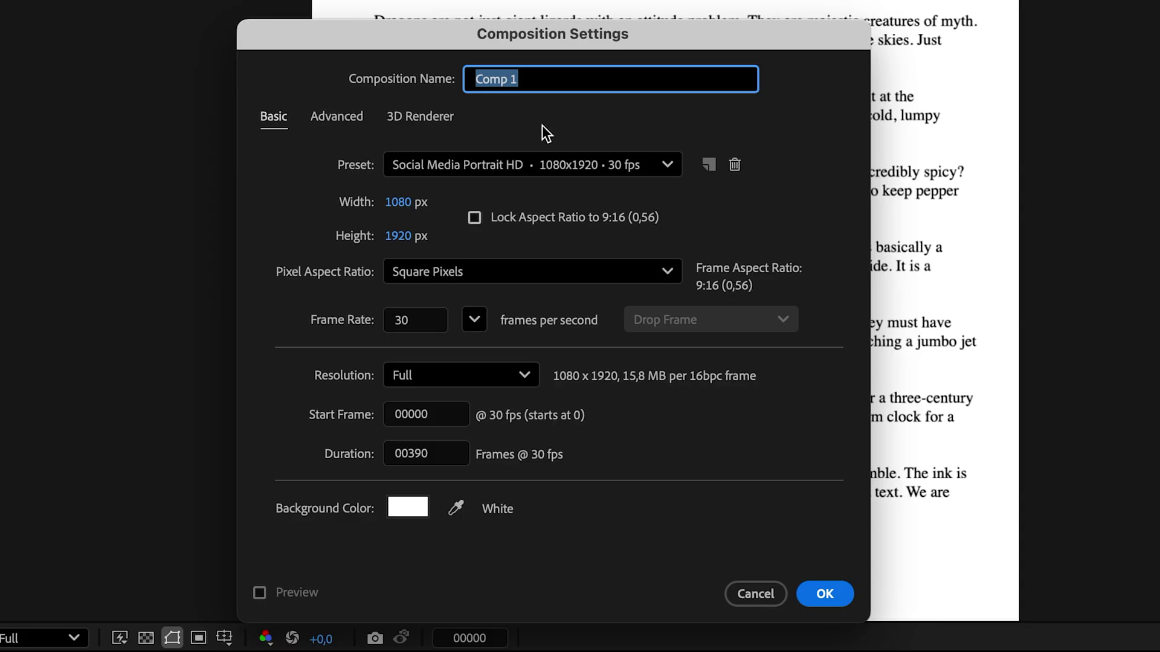
type("Final Dragon")
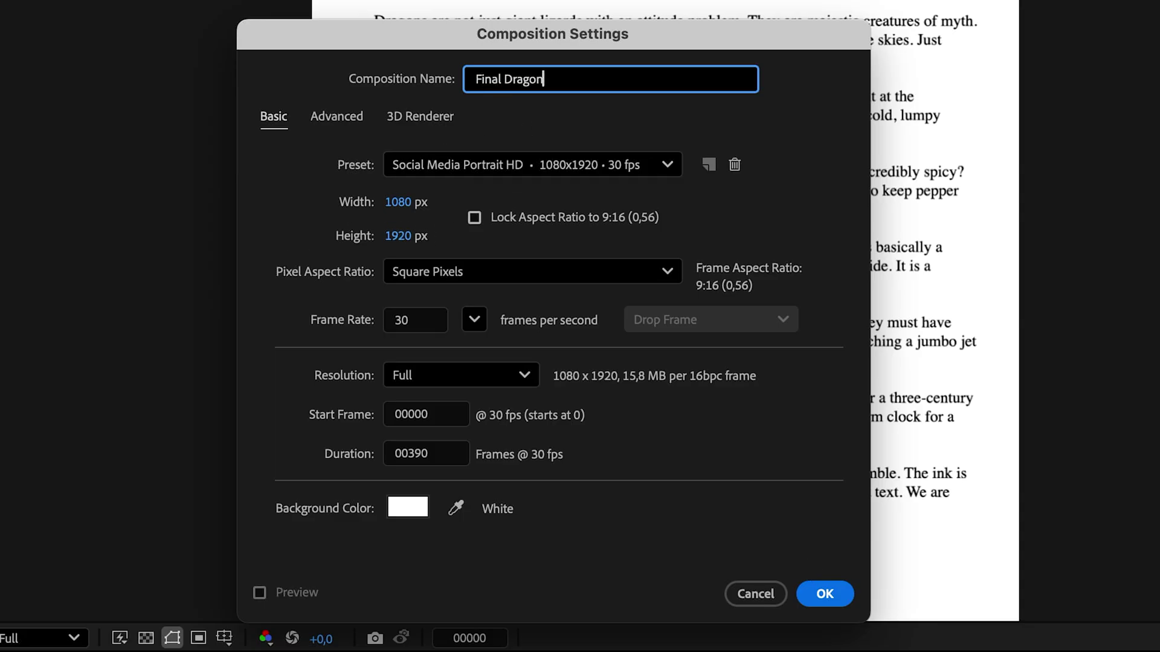
key("Return")
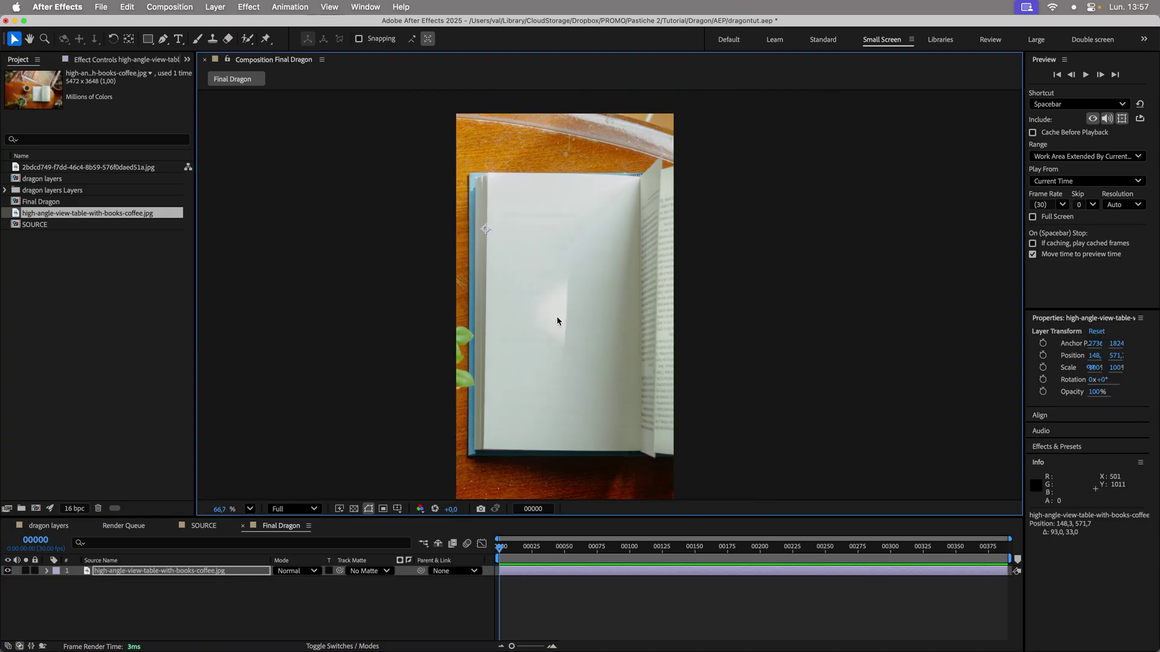
left_click(292, 582)
key("Return")
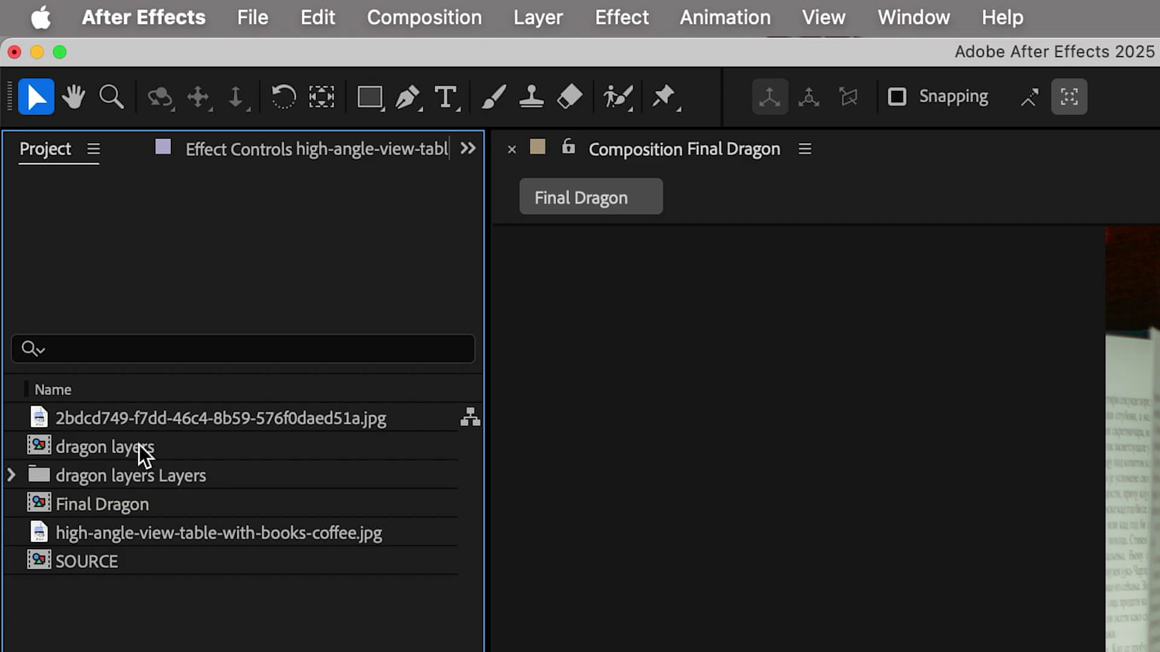
Add the dragon layers comp and scale it onto the book's blank page.
left_click_drag(54, 182, 74, 183)
left_click_drag(183, 450, 487, 279)
left_click_drag(545, 274, 625, 335)
left_click_drag(398, 641, 469, 543)
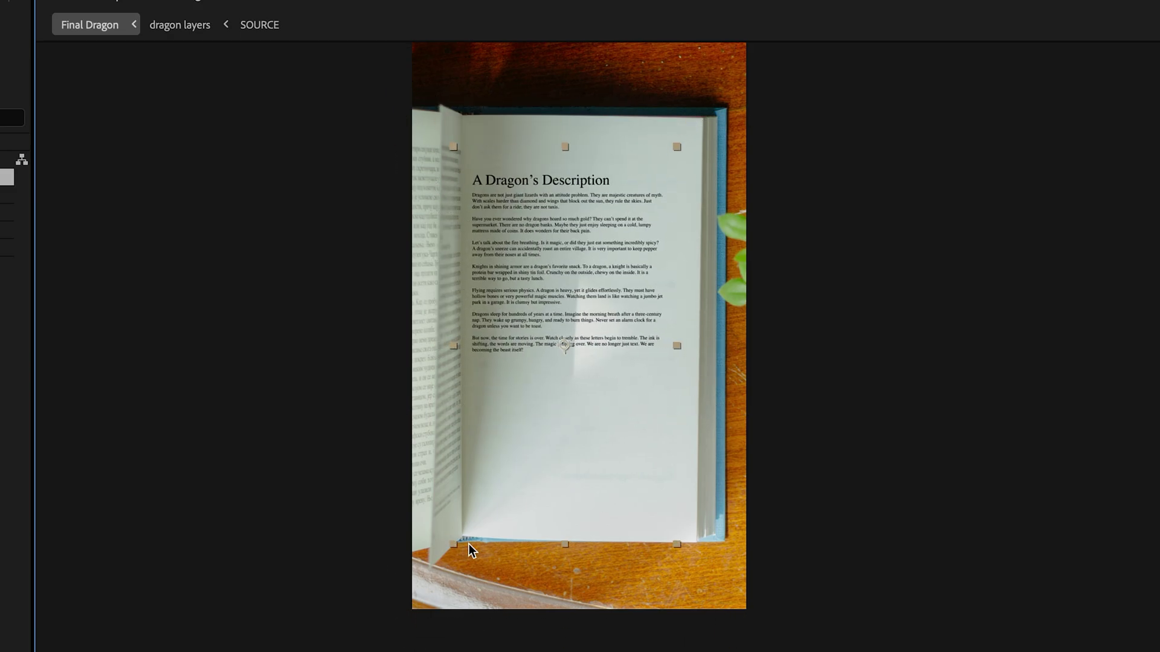
left_click_drag(539, 352, 548, 359)
Apply the Levels effect to the dragon layers text.
scroll(549, 360, "down", 1)
scroll(548, 360, "up", 2)
left_click(754, 174)
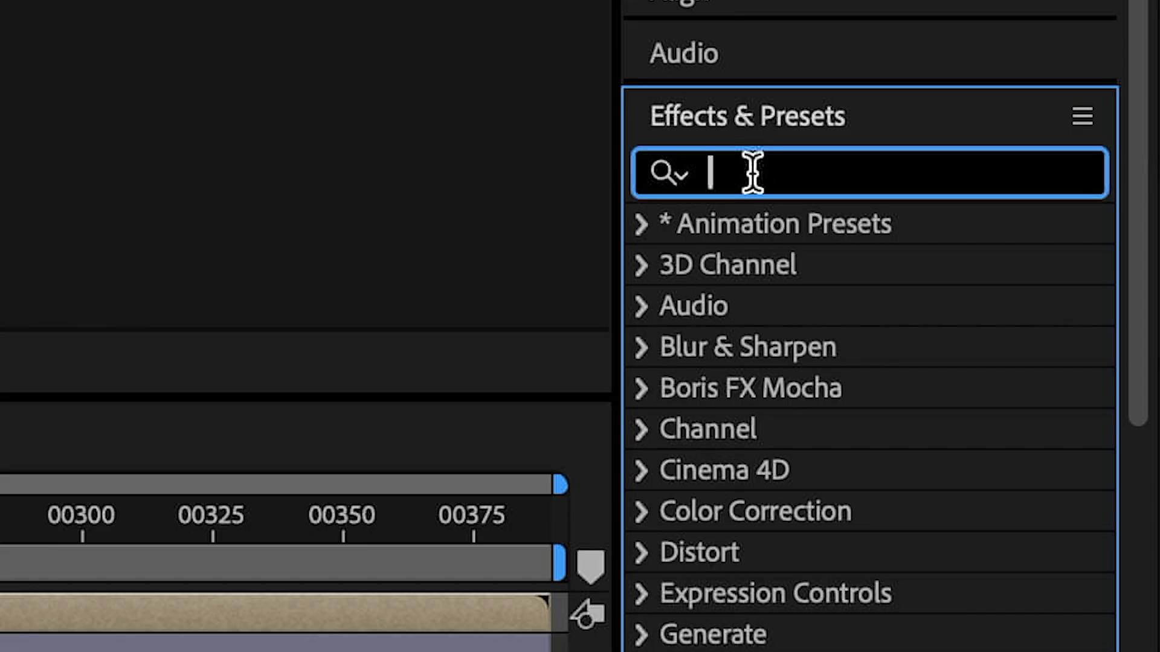
type("level")
double_click(829, 471)
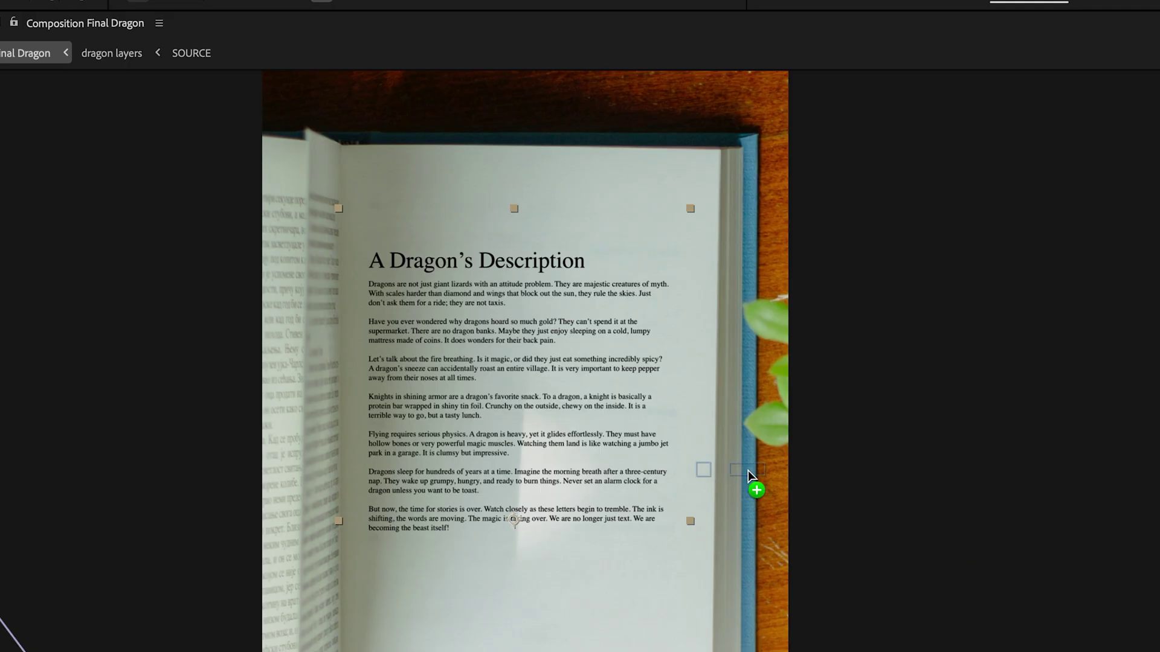